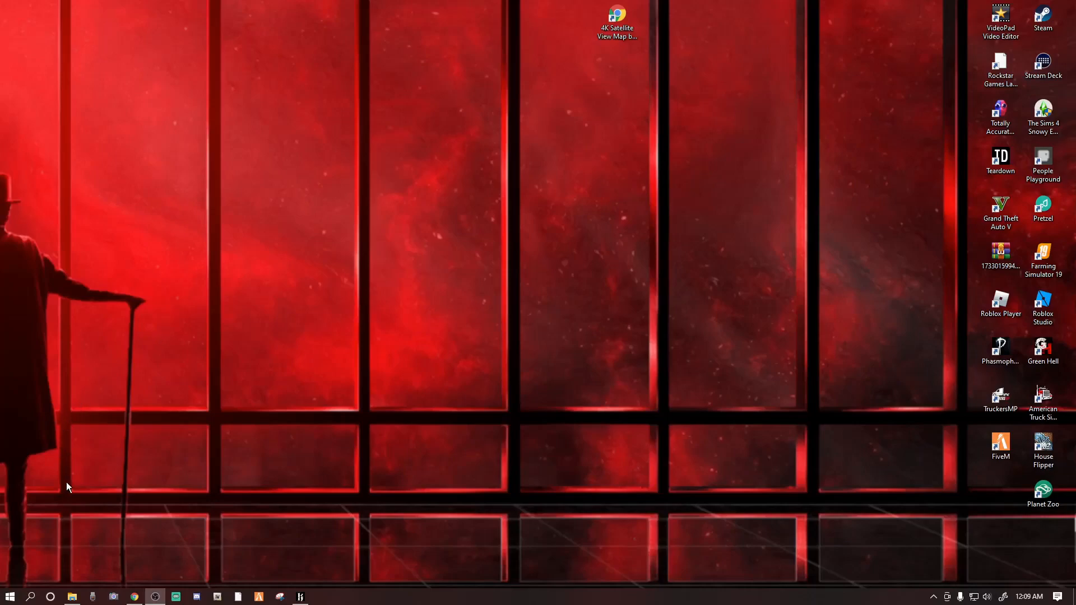
# Browse the C: drive to the Steam games folder at Program Files (x86)\Steam\steamapps\common.
pyautogui.click(72, 596)
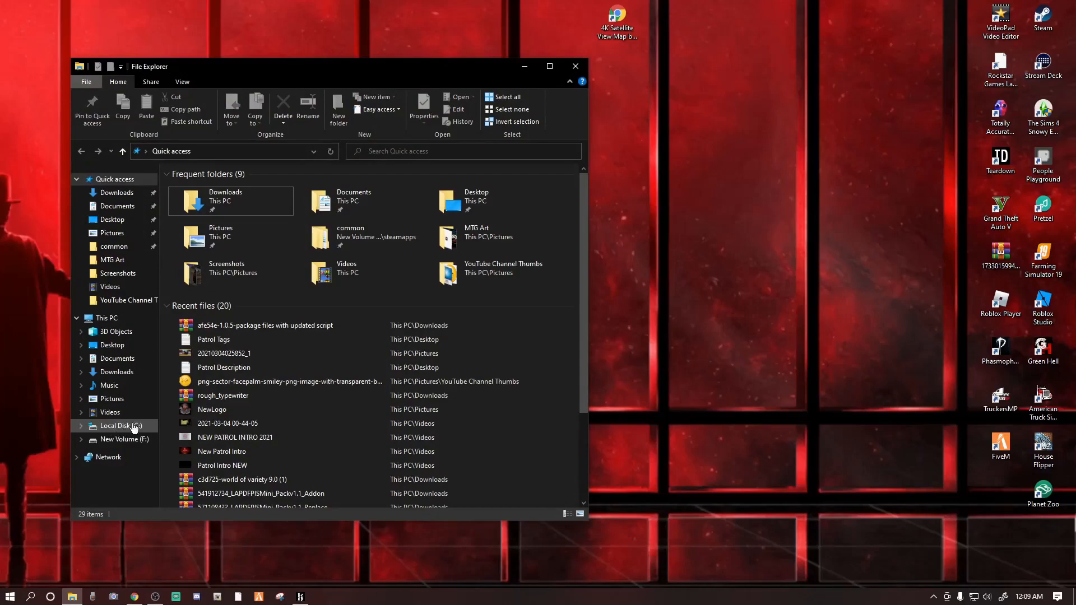
pyautogui.click(120, 426)
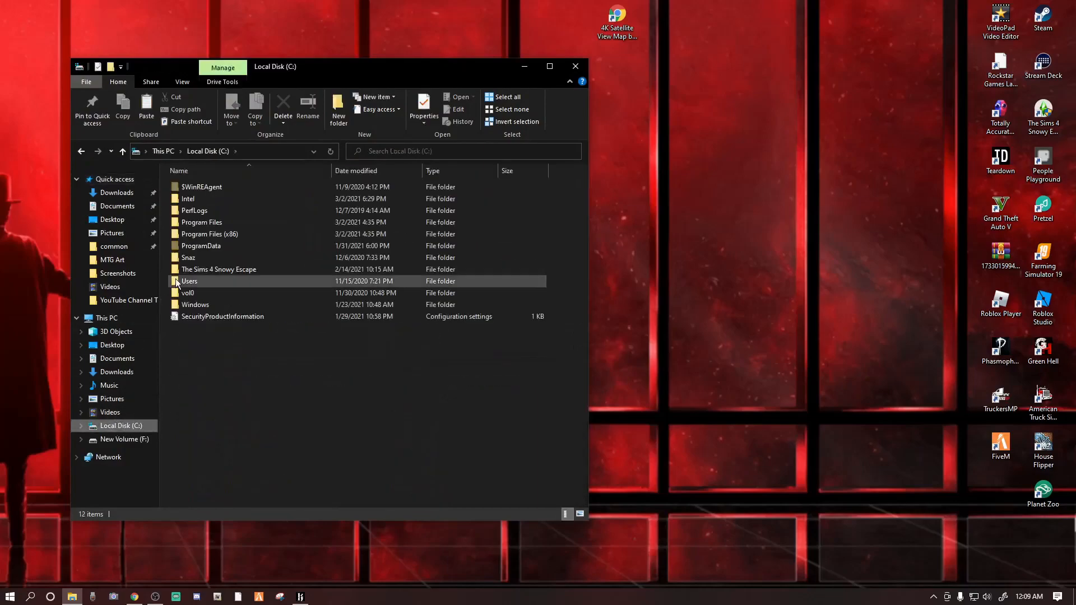
pyautogui.doubleClick(203, 234)
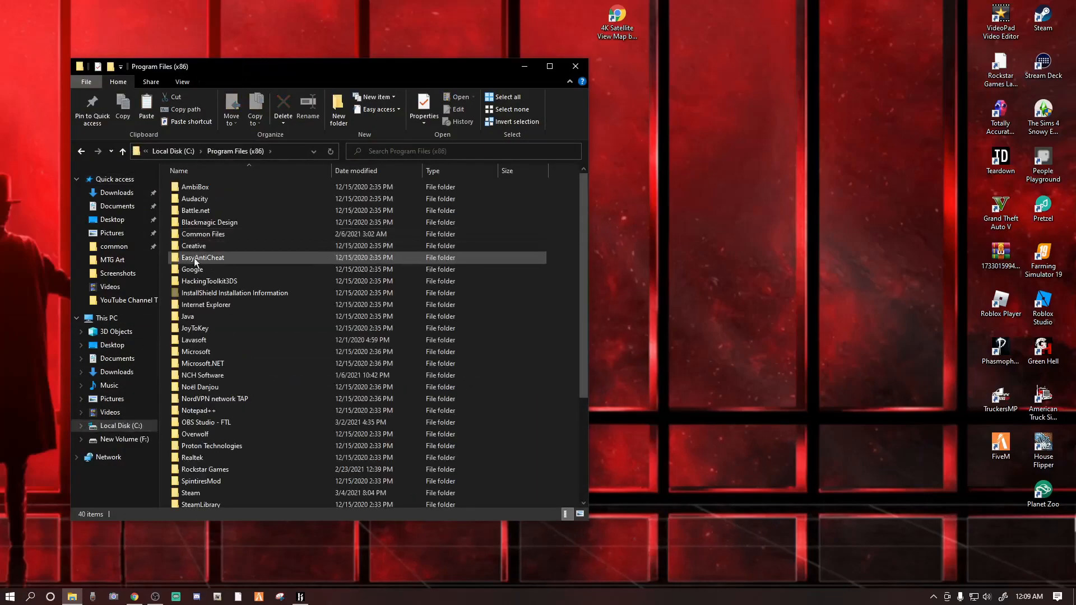
pyautogui.doubleClick(191, 493)
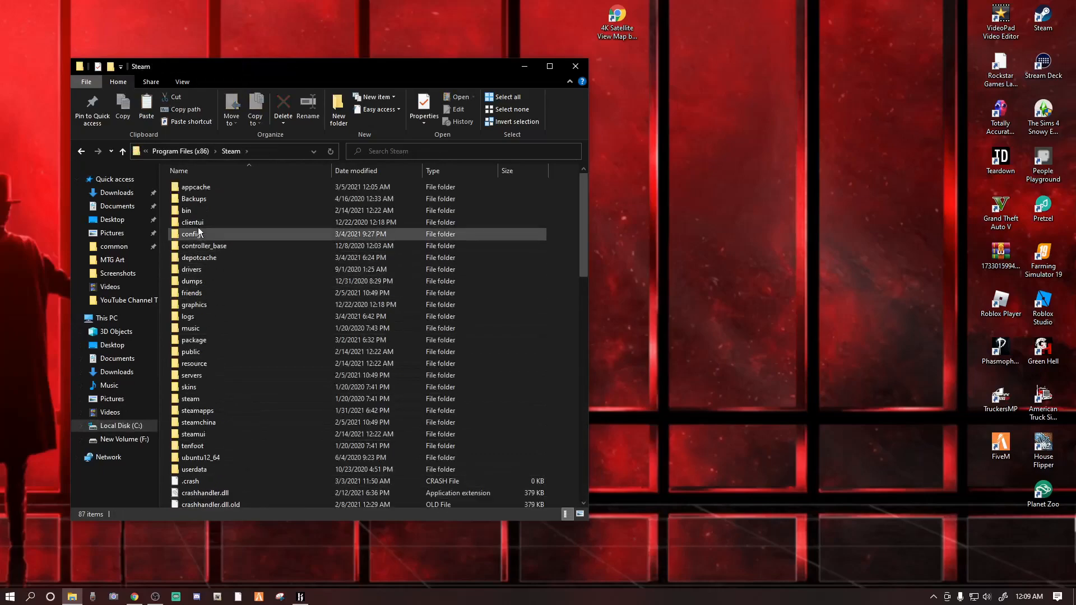
pyautogui.doubleClick(194, 412)
pyautogui.doubleClick(194, 187)
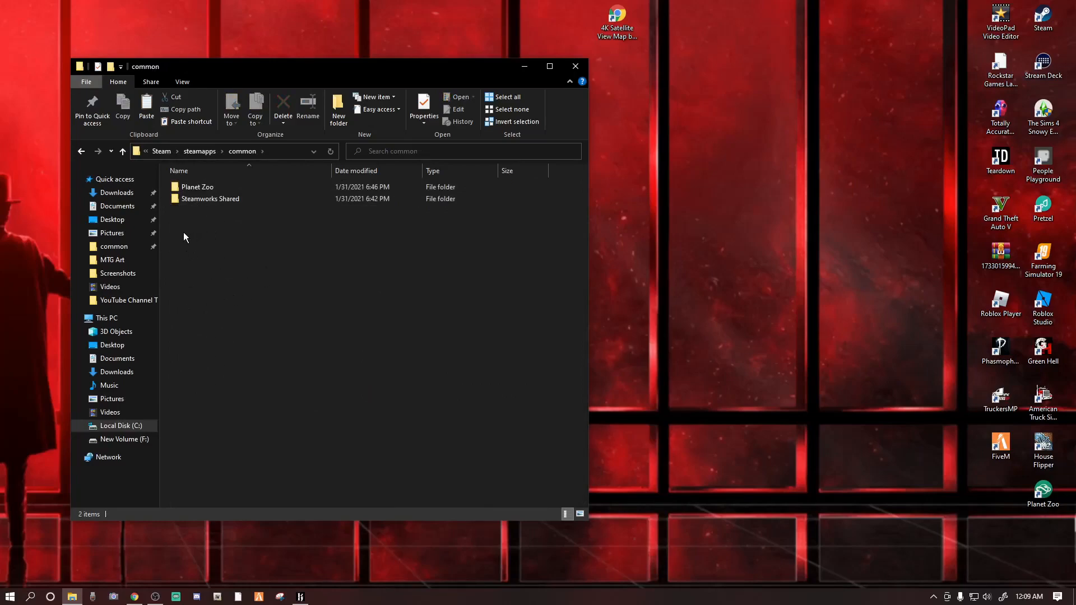
# Open the game folder SteamLibrary\steamapps\common on the F: drive.
pyautogui.click(126, 440)
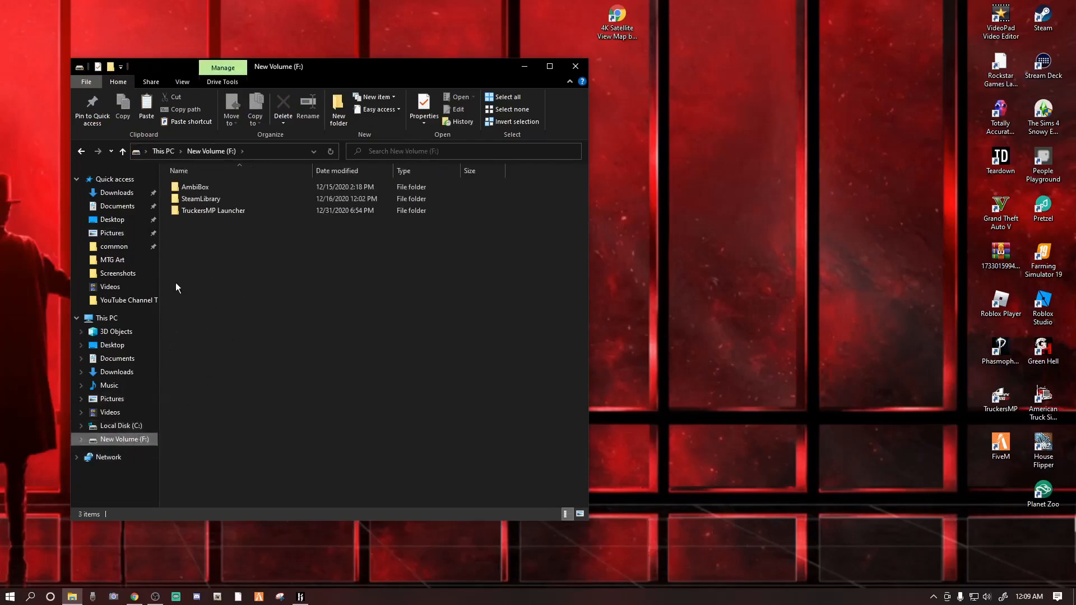
pyautogui.click(197, 199)
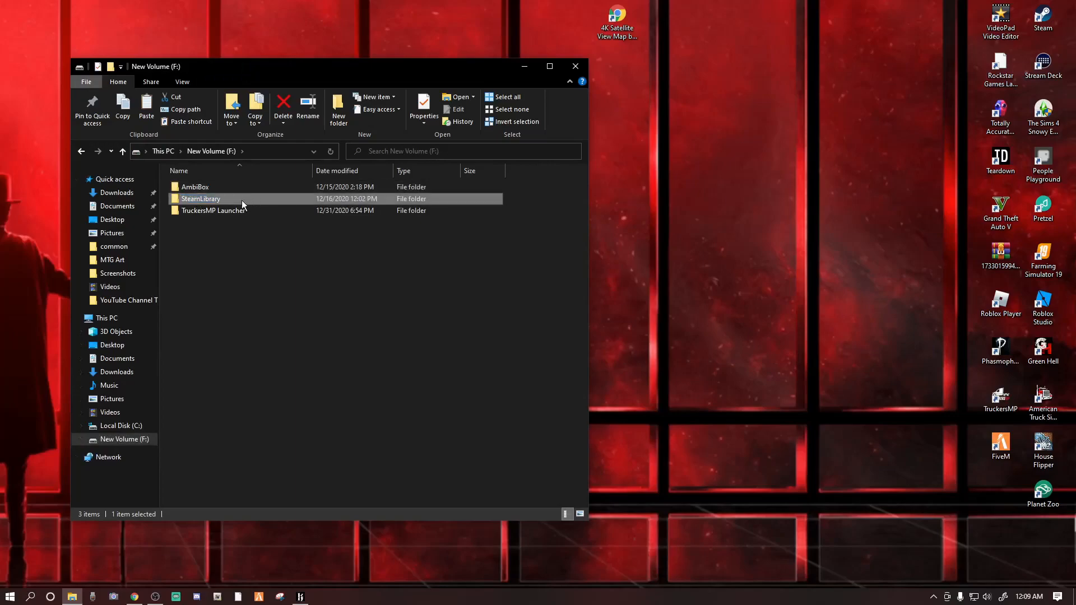
pyautogui.doubleClick(241, 200)
pyautogui.doubleClick(203, 188)
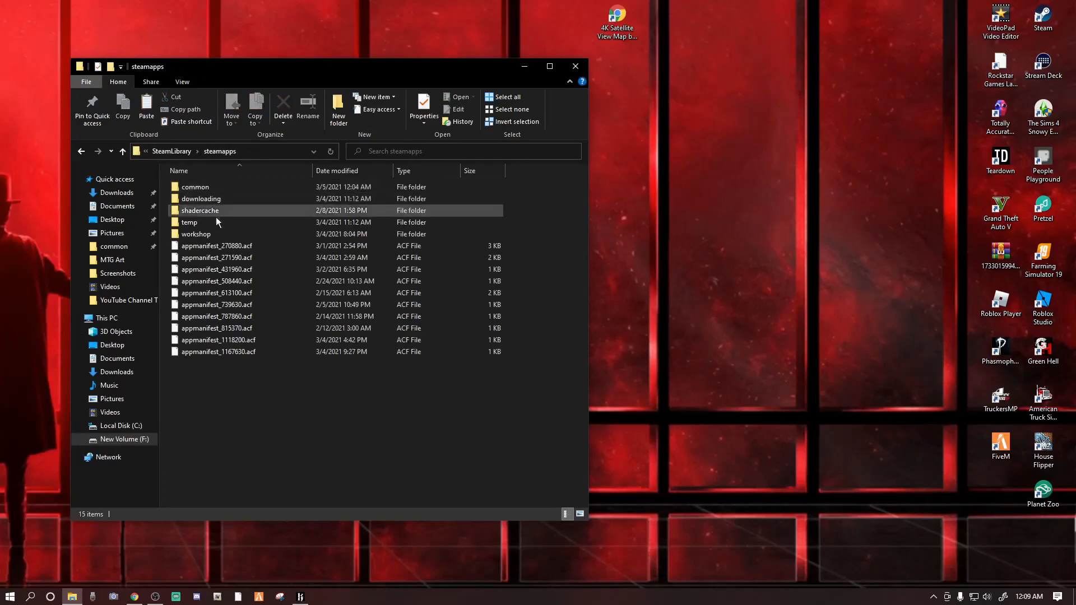
pyautogui.doubleClick(203, 186)
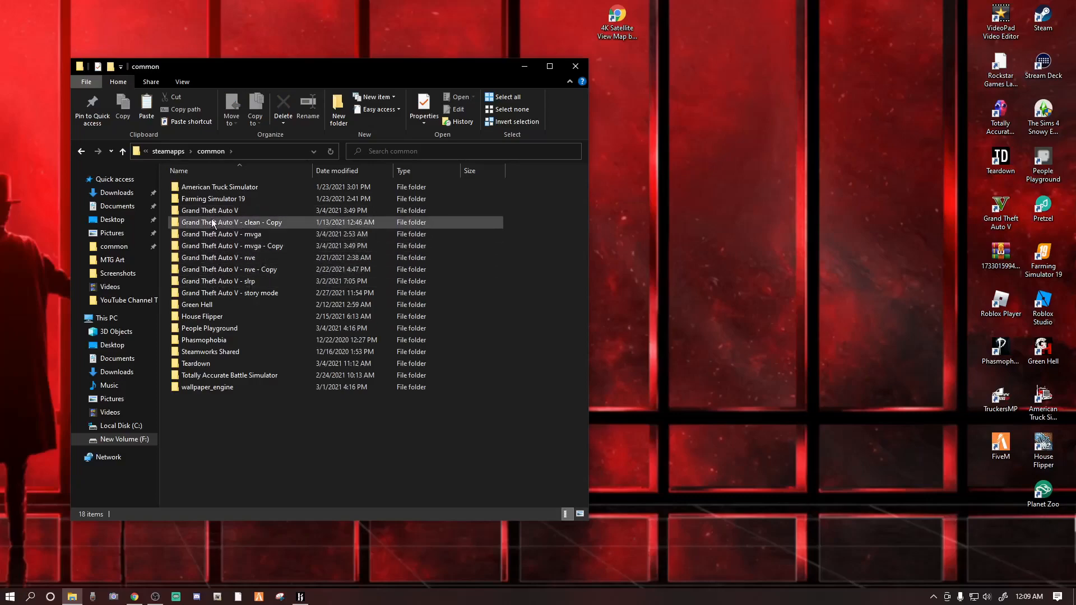
# Try to duplicate the Grand Theft Auto V folder within the common folder as a backup, then cancel the copying.
pyautogui.moveTo(207, 215)
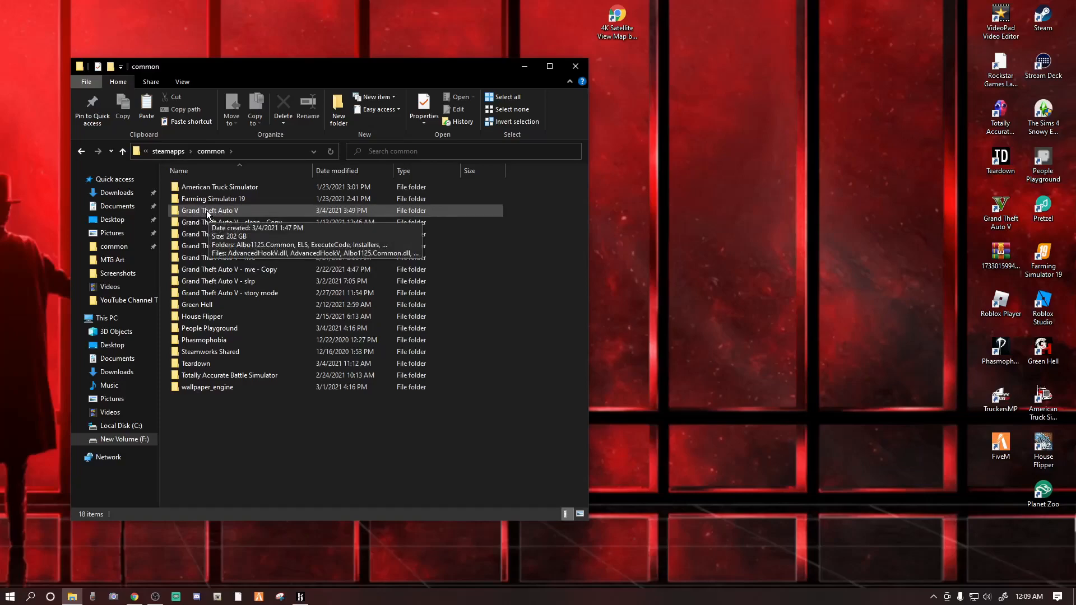
pyautogui.click(207, 214)
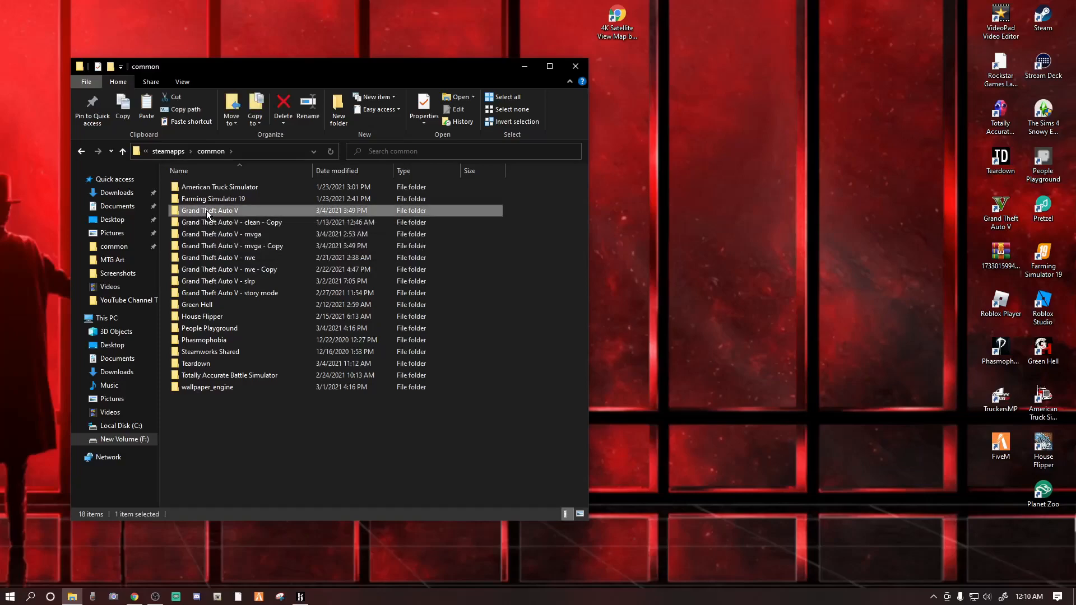
pyautogui.rightClick(207, 214)
pyautogui.click(237, 417)
pyautogui.click(224, 436)
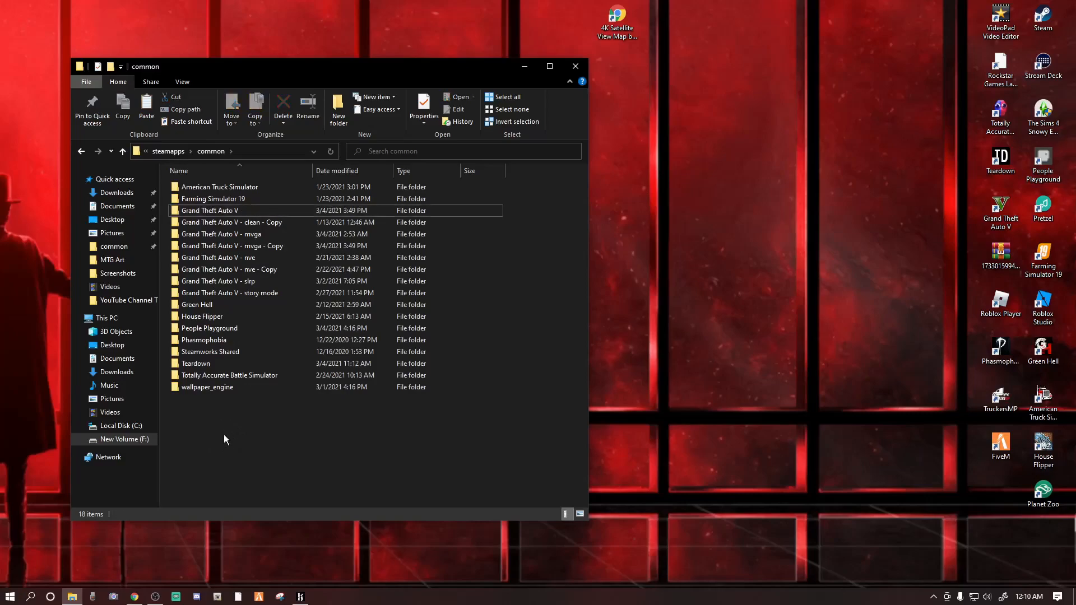
pyautogui.rightClick(224, 436)
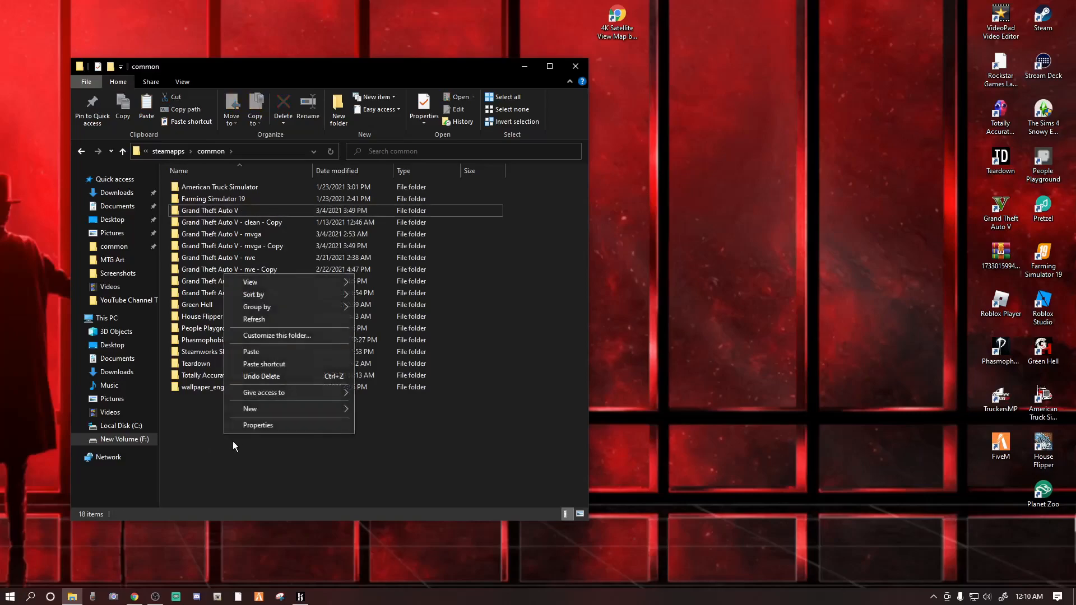
pyautogui.click(246, 351)
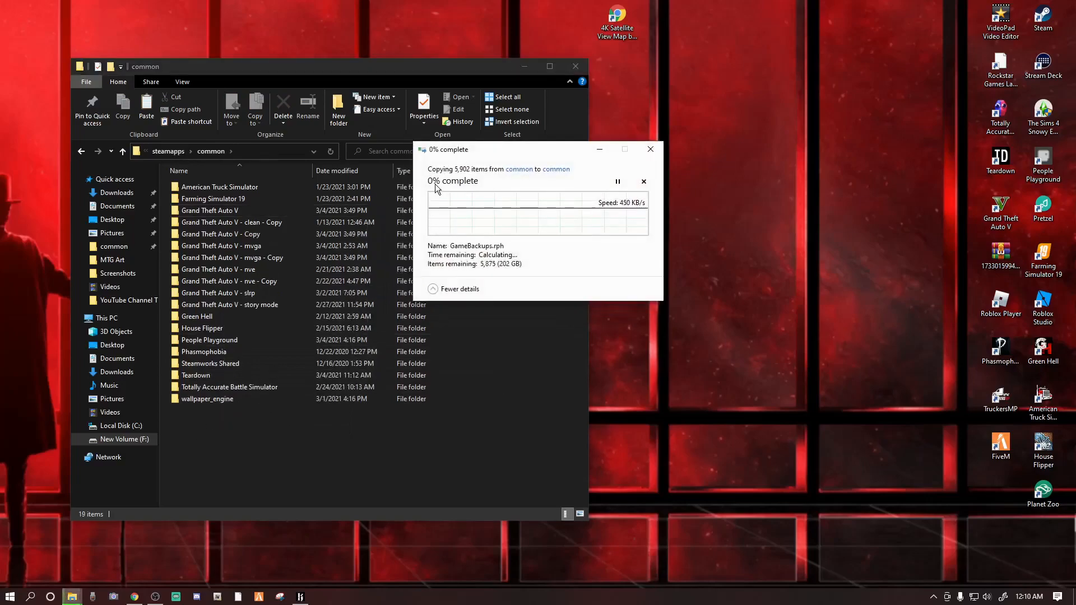
pyautogui.click(651, 149)
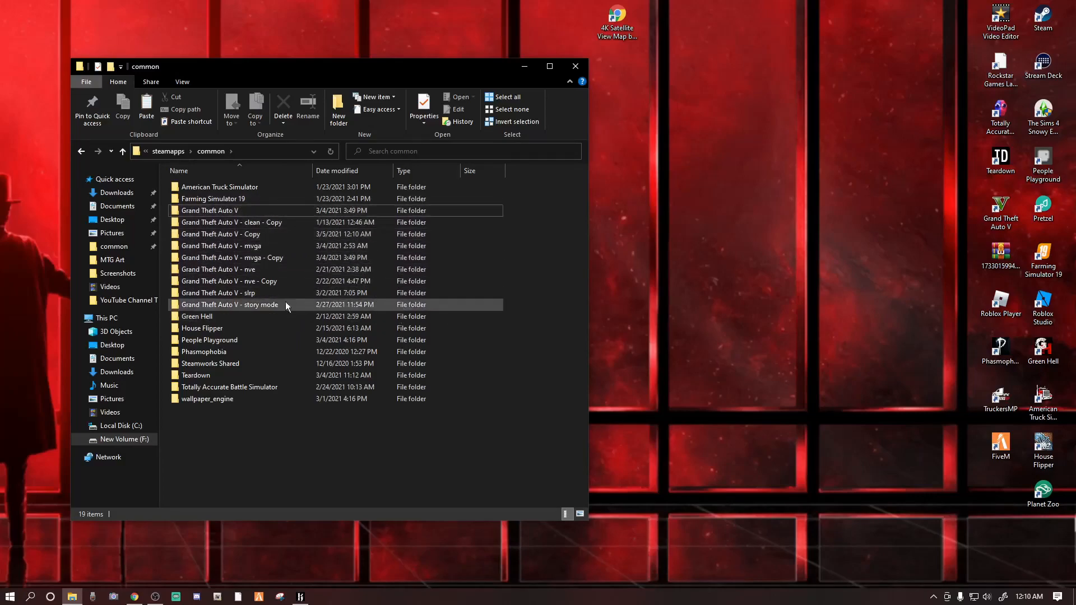
# Check the contents of the partial Grand Theft Auto V - Copy folder and delete that folder.
pyautogui.doubleClick(247, 235)
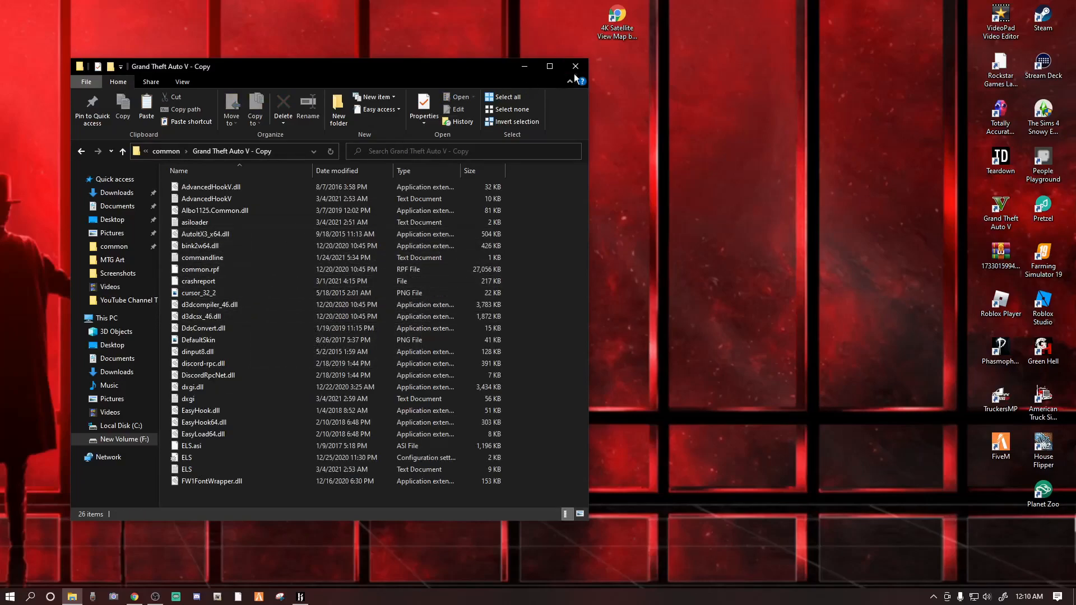
pyautogui.click(81, 151)
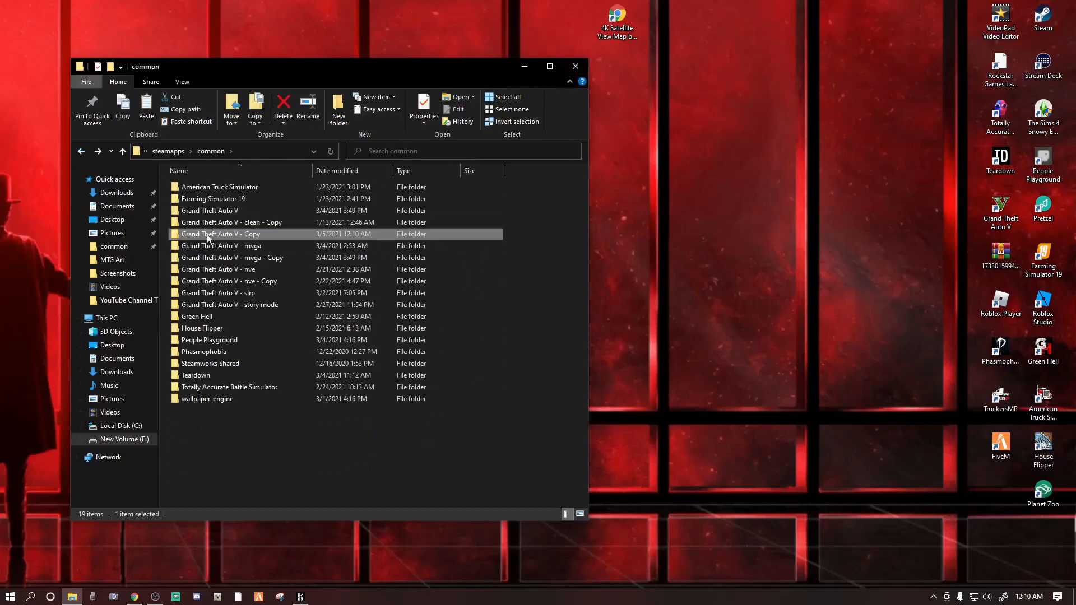
pyautogui.rightClick(268, 234)
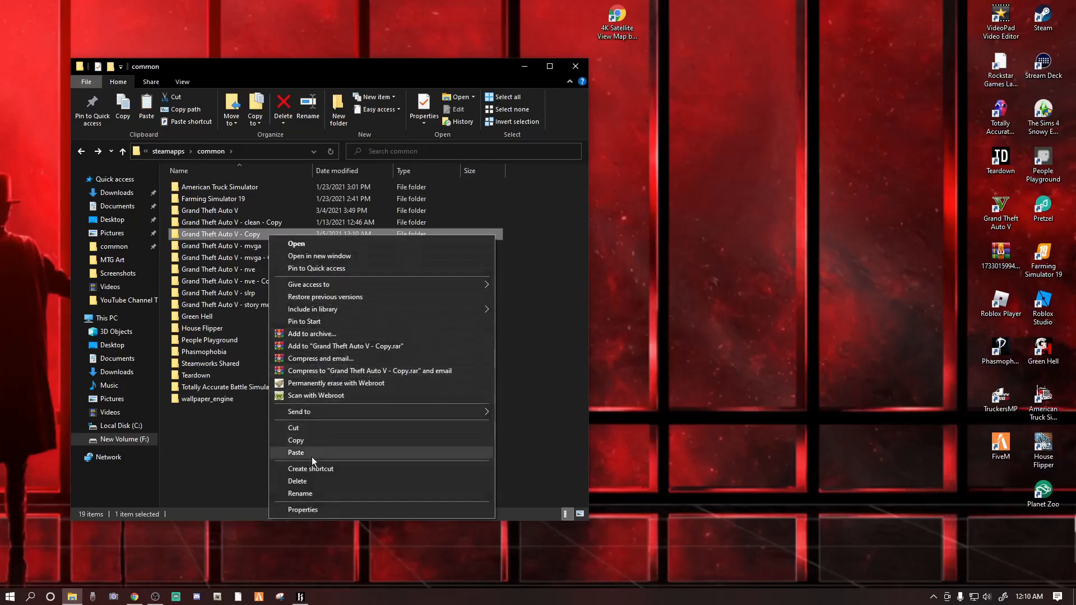
pyautogui.click(316, 480)
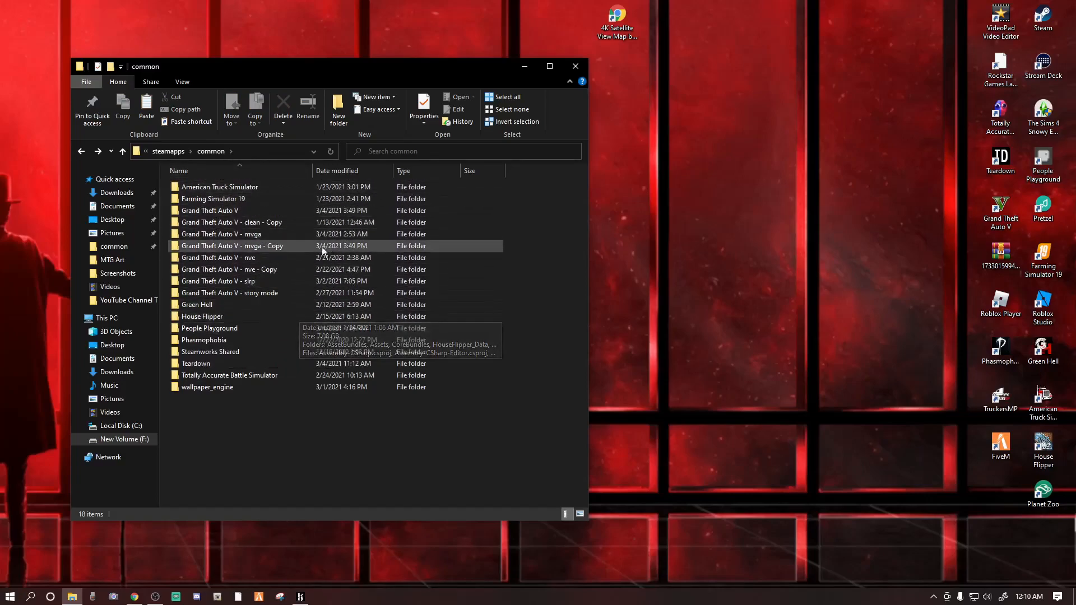
# Open the original Grand Theft Auto V folder and minimize its window.
pyautogui.doubleClick(205, 211)
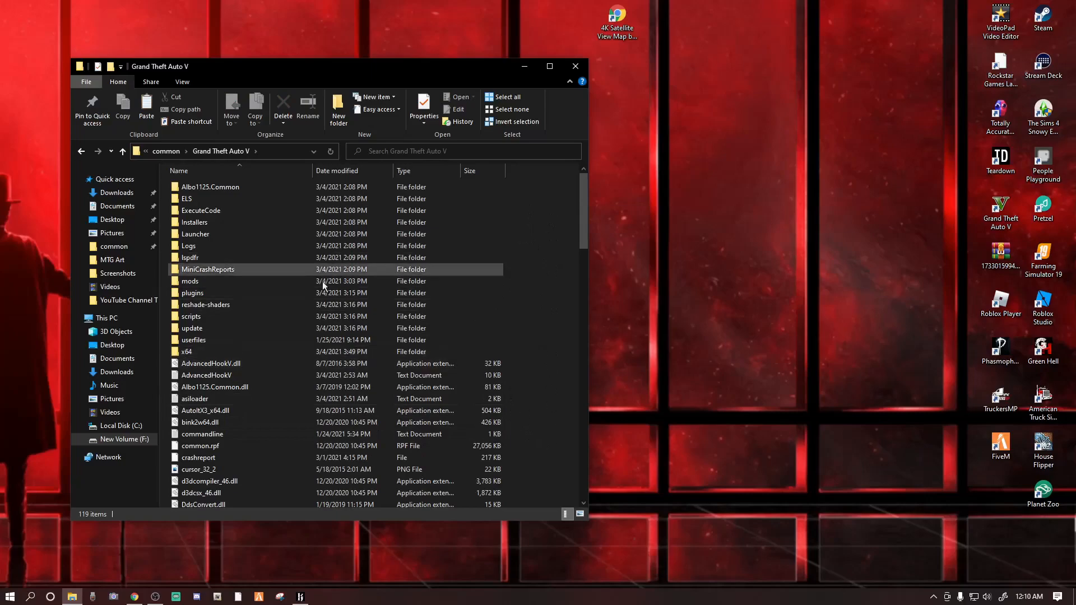
pyautogui.click(522, 66)
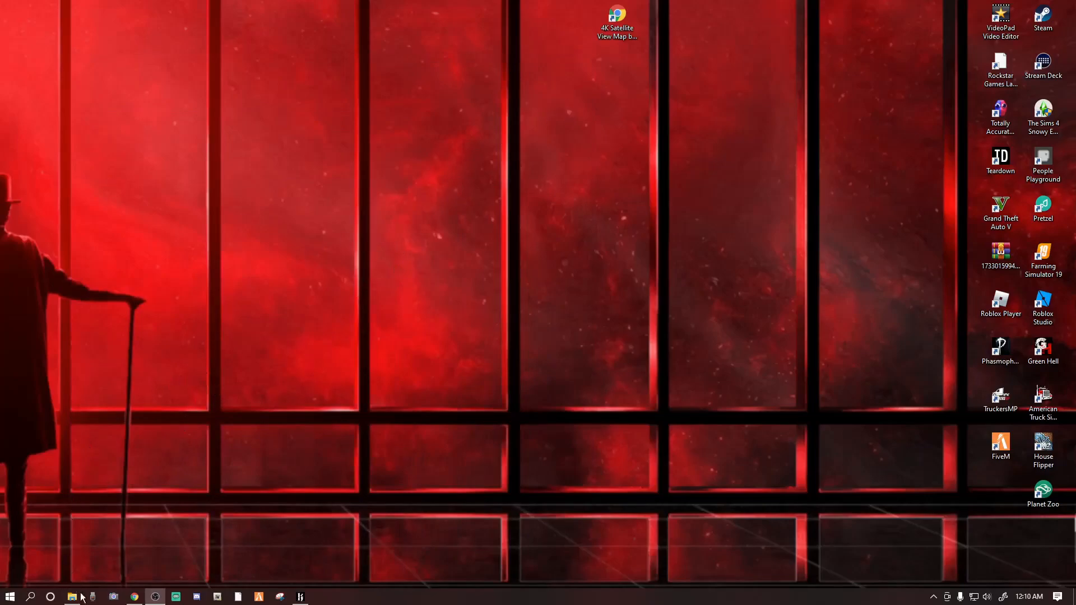
# Switch to Chrome, download the 4K Satellite View Map mod from GTA5-Mods, and open the downloaded archive in WinRAR on the desktop.
pyautogui.click(135, 596)
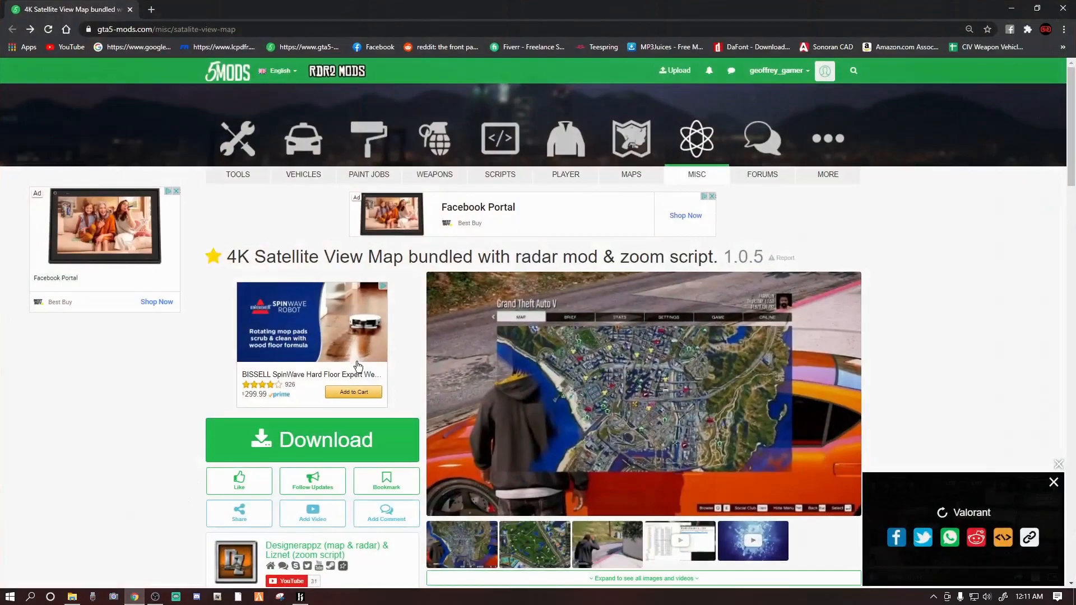
pyautogui.click(319, 445)
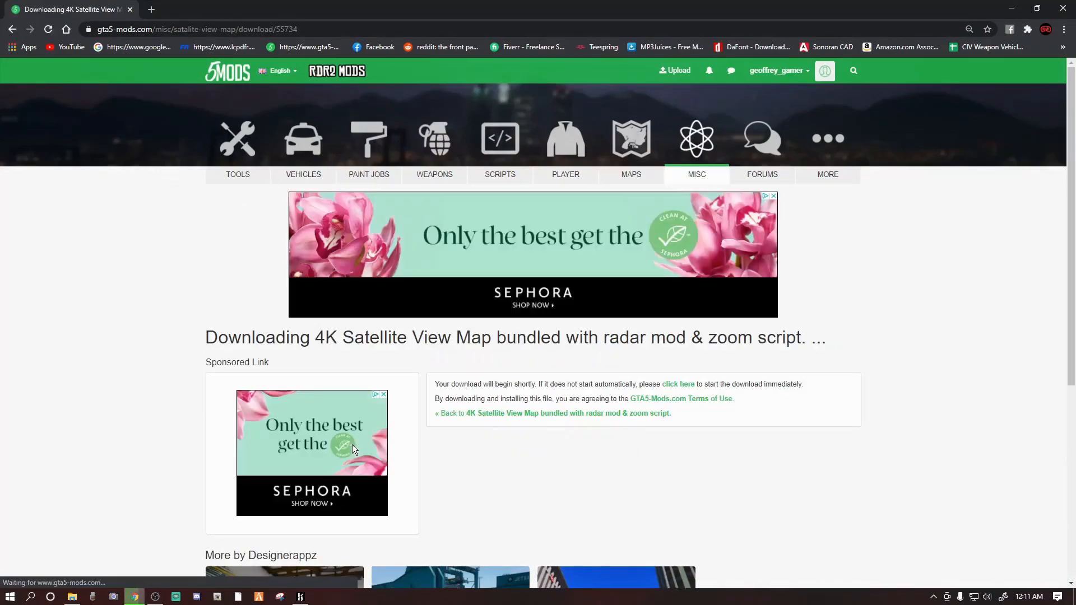
pyautogui.click(65, 572)
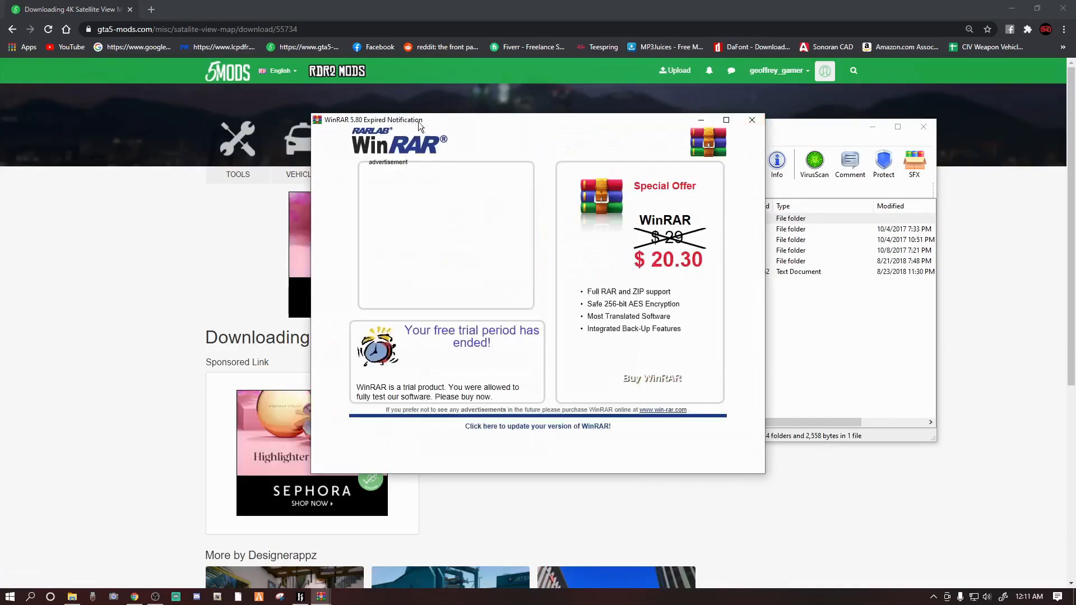
pyautogui.click(745, 122)
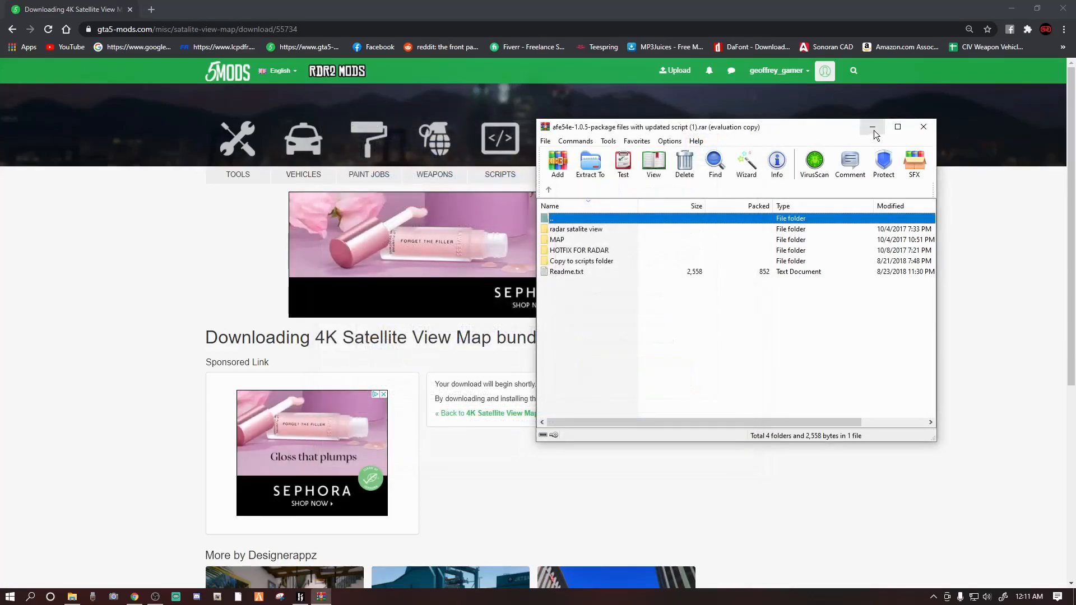
pyautogui.click(1052, 7)
pyautogui.click(1012, 7)
pyautogui.moveTo(798, 125); pyautogui.dragTo(852, 141)
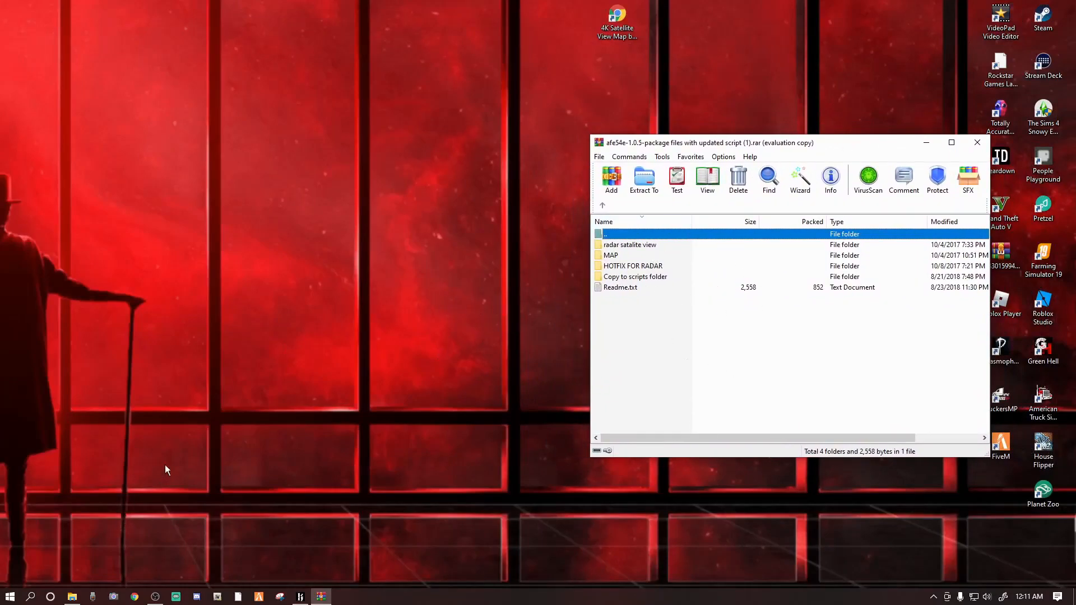
# Launch OpenIV for the Windows version of Grand Theft Auto V and place its window beside the mod archive.
pyautogui.click(222, 601)
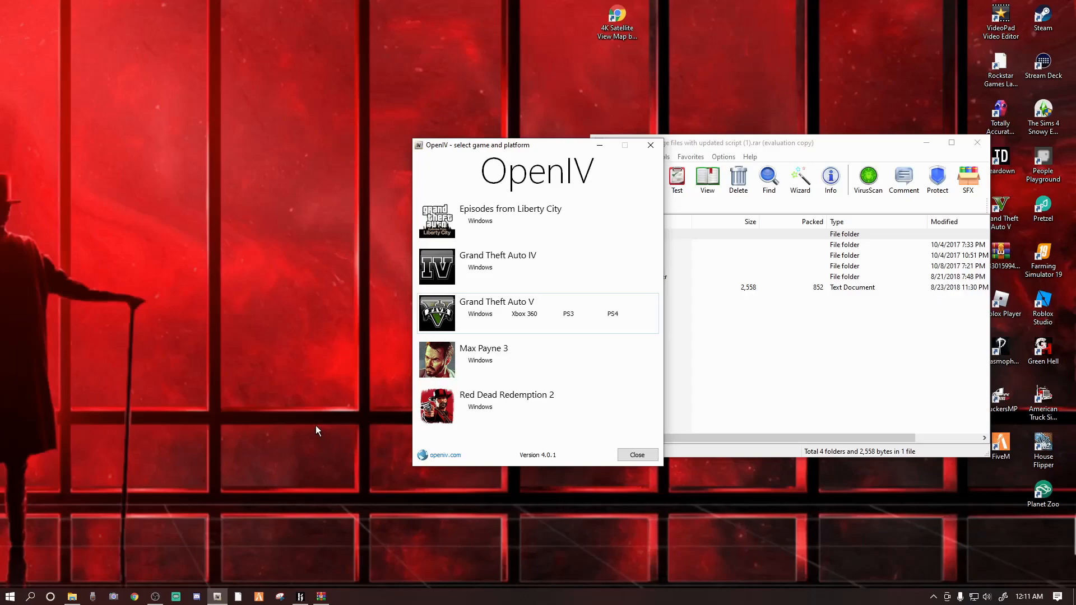
pyautogui.click(476, 314)
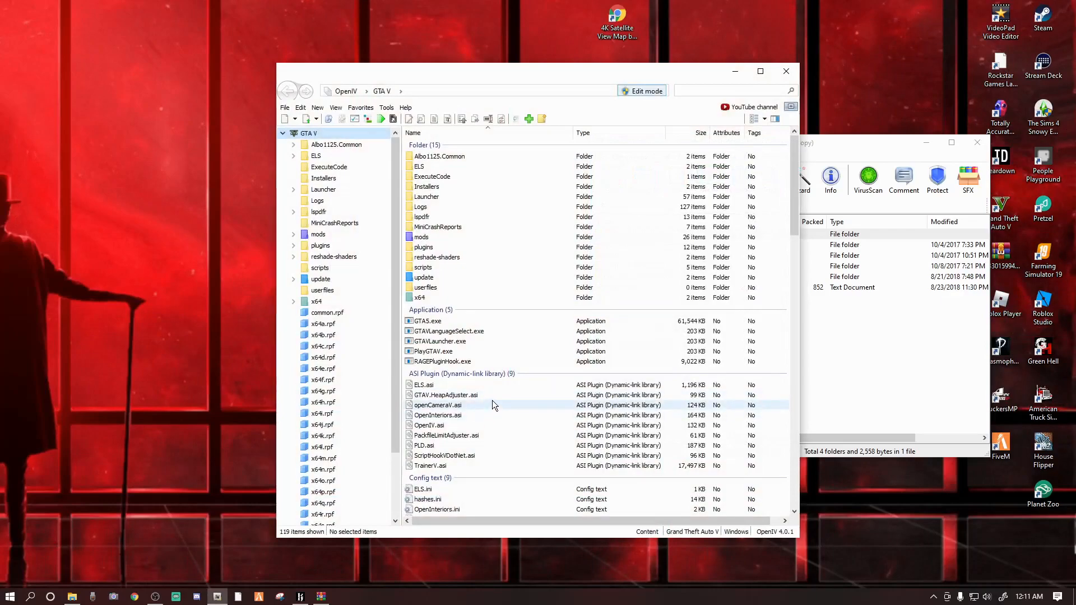
pyautogui.moveTo(594, 83); pyautogui.dragTo(370, 88)
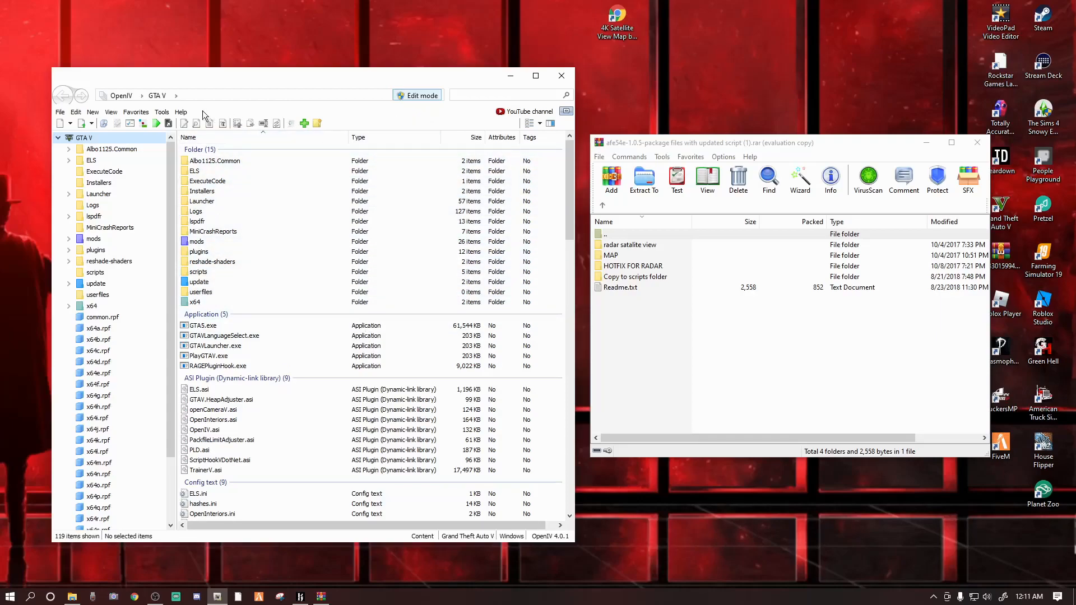
# Set OpenIV's default work mode to Edit in the general options.
pyautogui.click(165, 112)
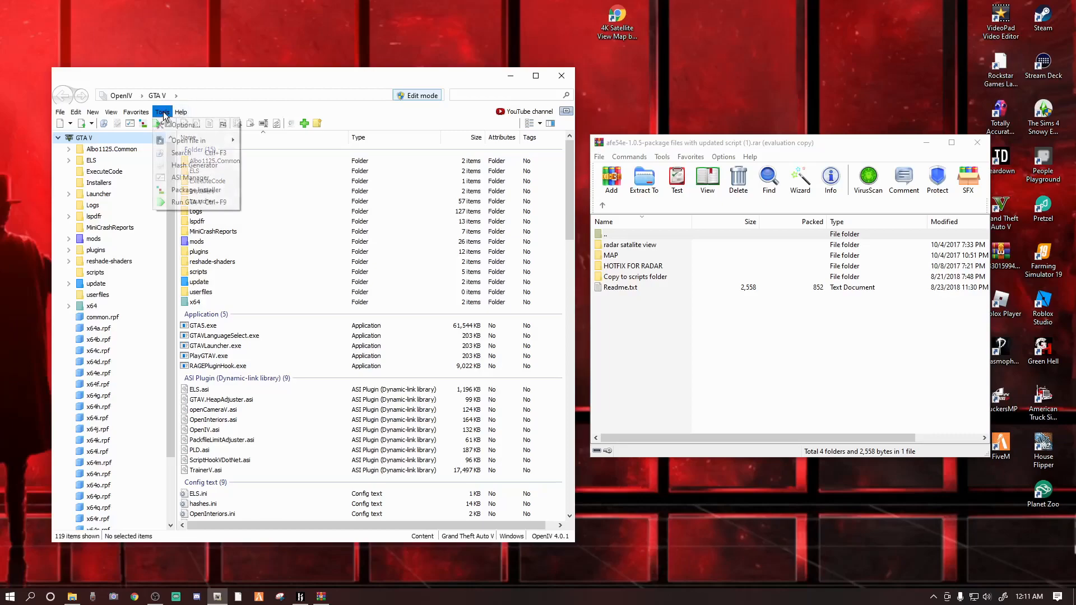
pyautogui.click(174, 126)
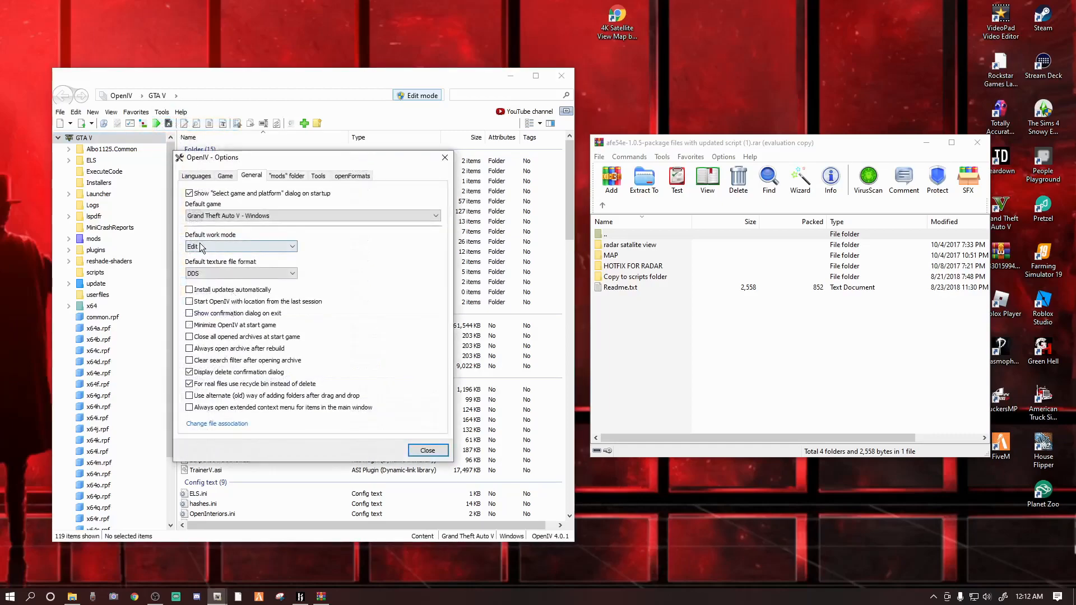
pyautogui.click(293, 247)
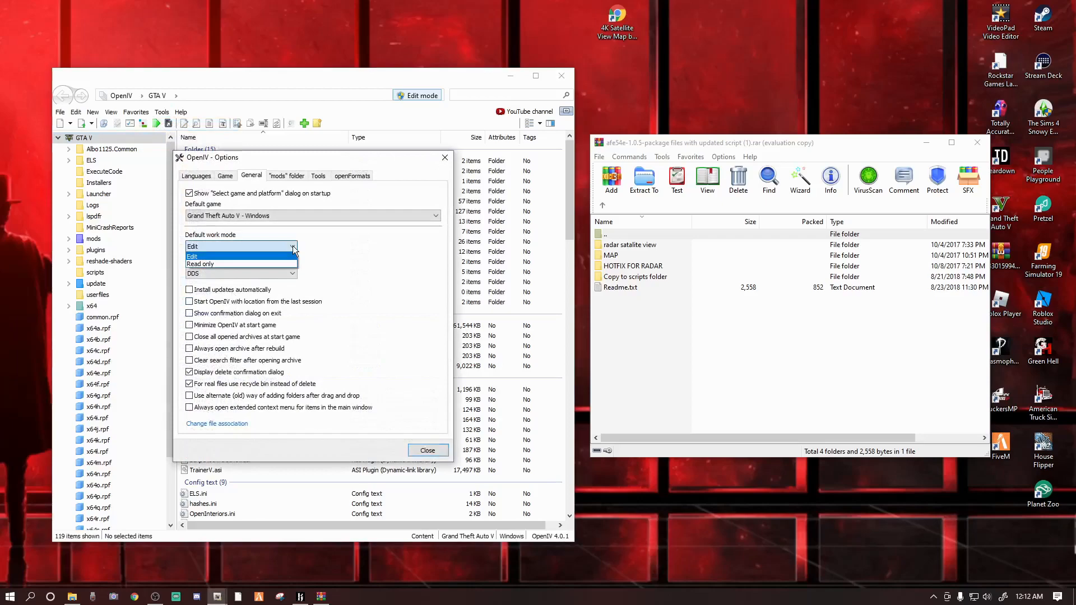
pyautogui.click(205, 256)
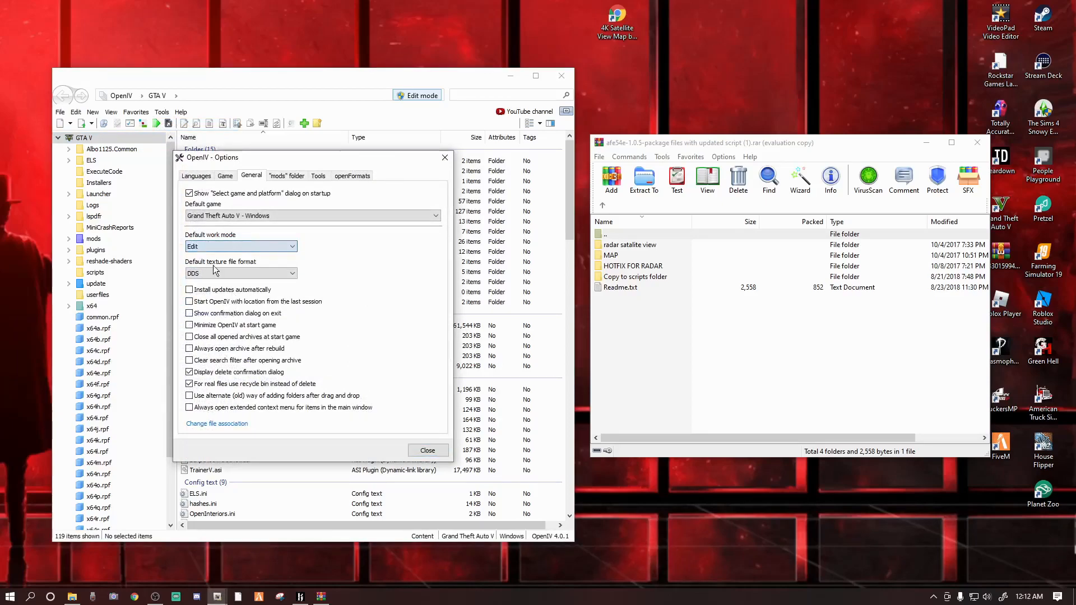
pyautogui.click(426, 451)
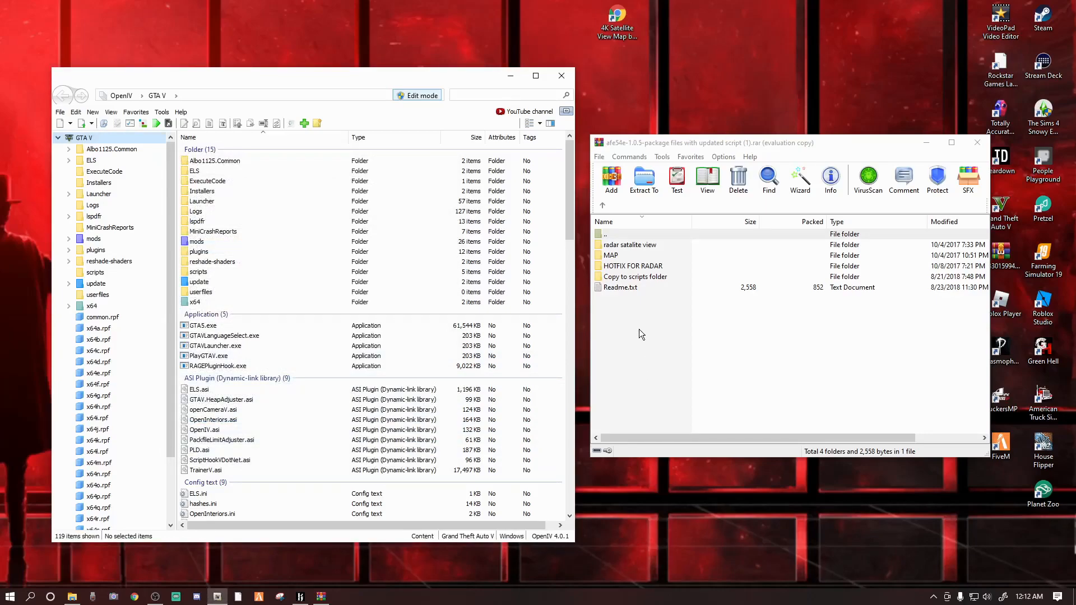
# Open Readme.txt from the mod archive for the installation instructions.
pyautogui.doubleClick(617, 288)
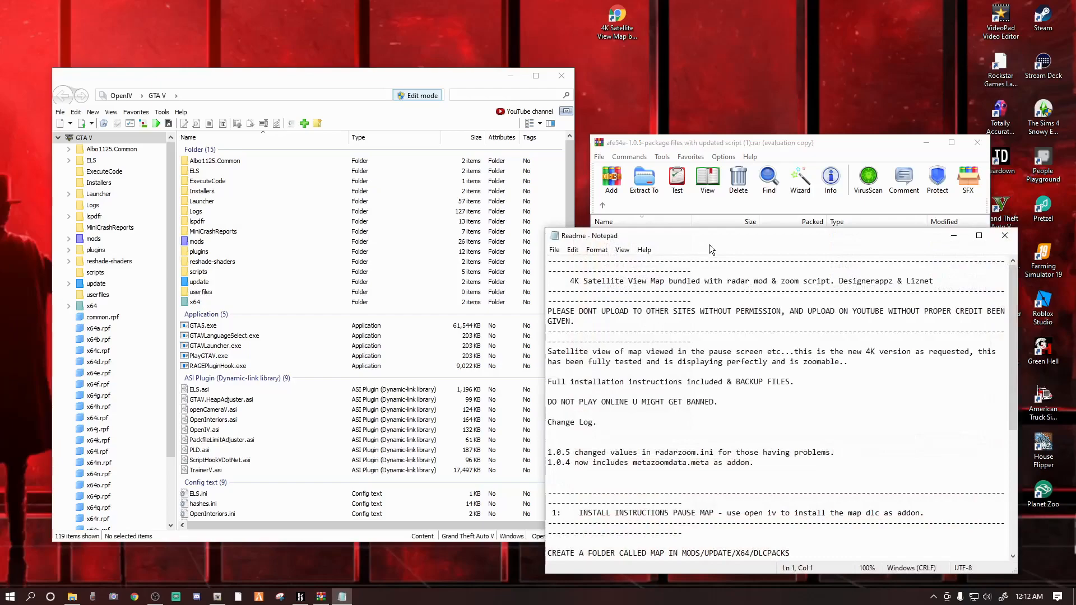
# Place the archive window above the readme window beside OpenIV and show the readme's pause map install instructions.
pyautogui.moveTo(766, 144); pyautogui.dragTo(759, 11)
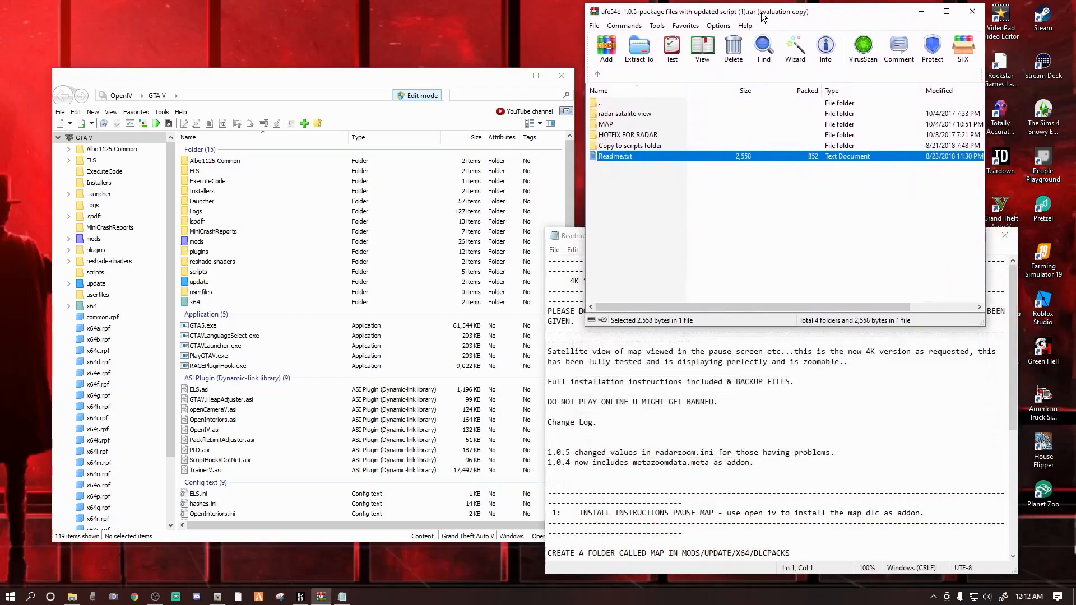
pyautogui.click(837, 242)
pyautogui.moveTo(836, 243); pyautogui.dragTo(876, 220)
pyautogui.scroll(-6, 864, 290)
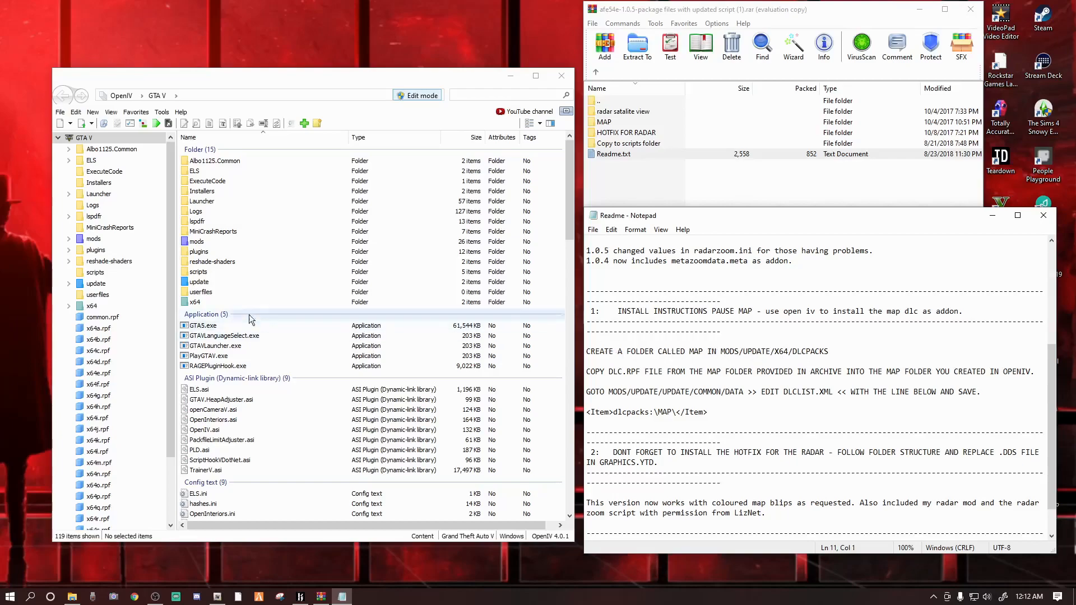
# Go to the mods/update/x64/dlcpacks folder in OpenIV.
pyautogui.click(94, 241)
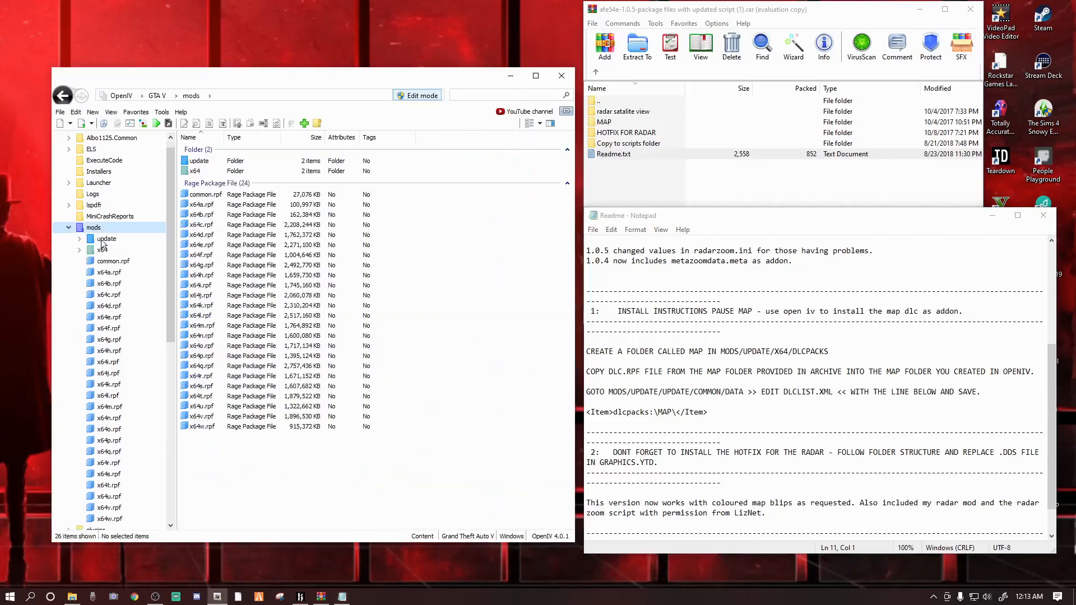
pyautogui.doubleClick(196, 162)
pyautogui.doubleClick(197, 160)
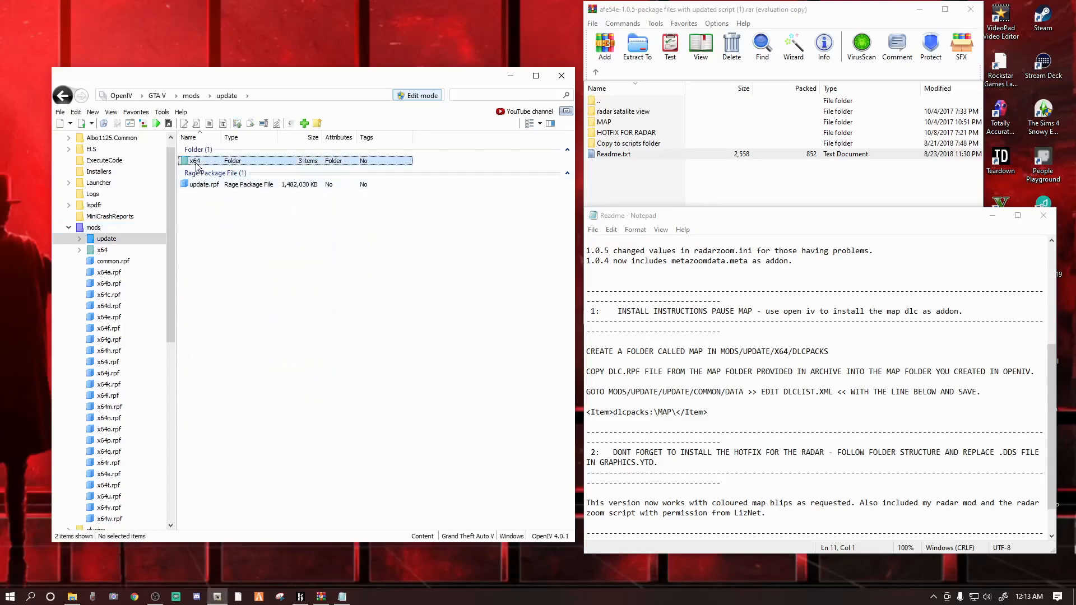
pyautogui.doubleClick(201, 171)
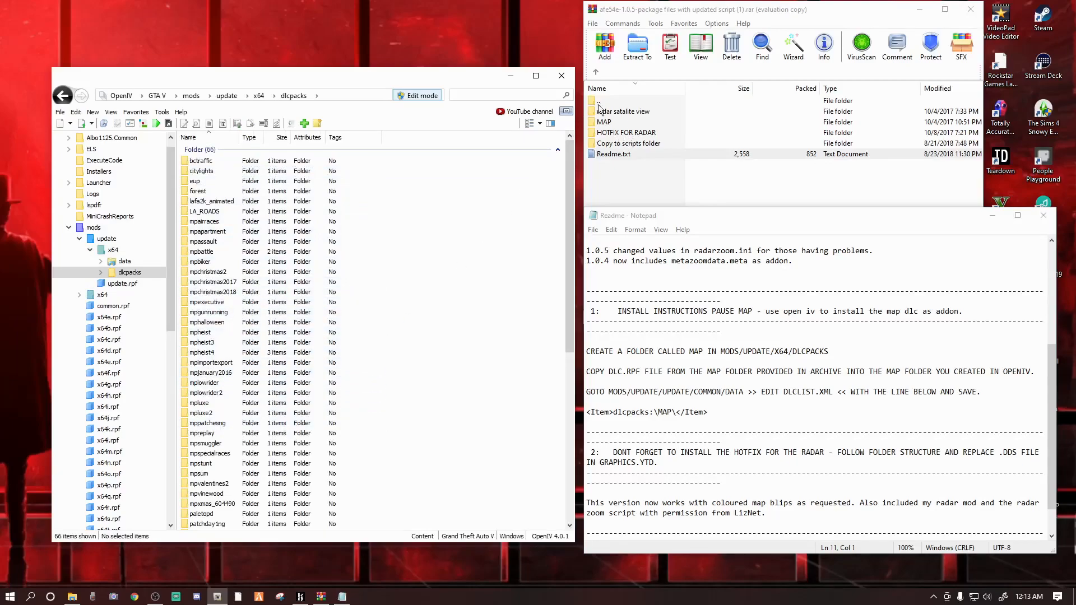
# Copy the MAP folder containing dlc.rpf from the mod archive into the dlcpacks folder and refresh the folder listing.
pyautogui.click(747, 14)
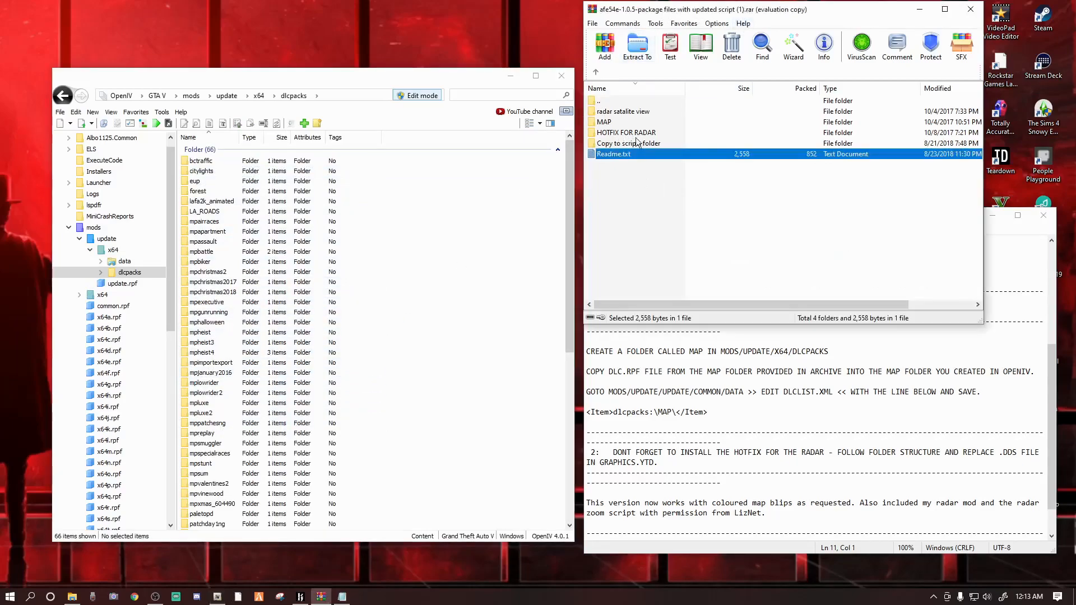
pyautogui.doubleClick(604, 123)
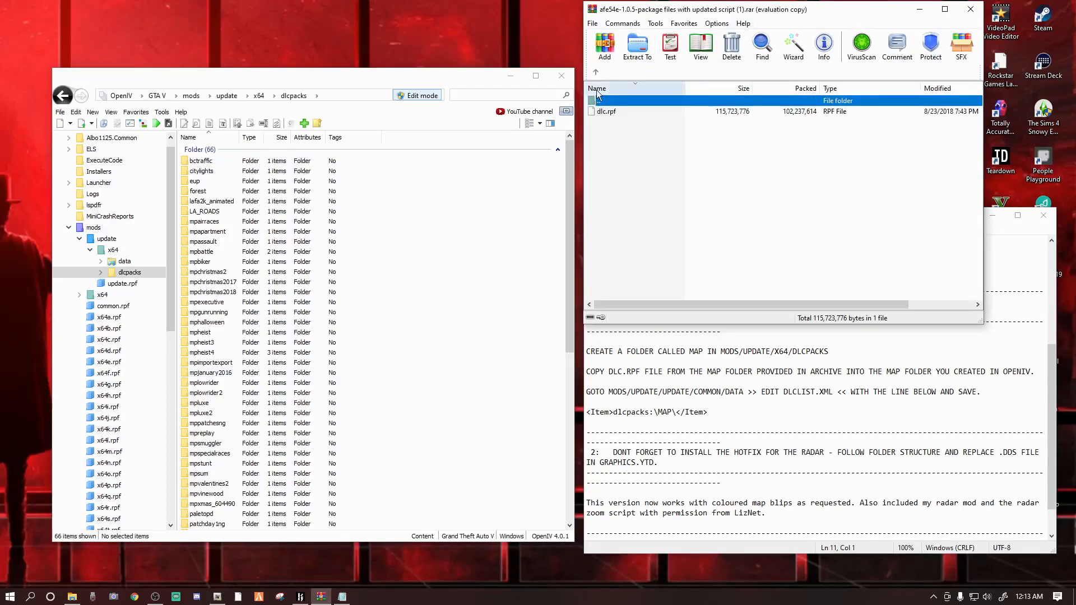
pyautogui.click(595, 72)
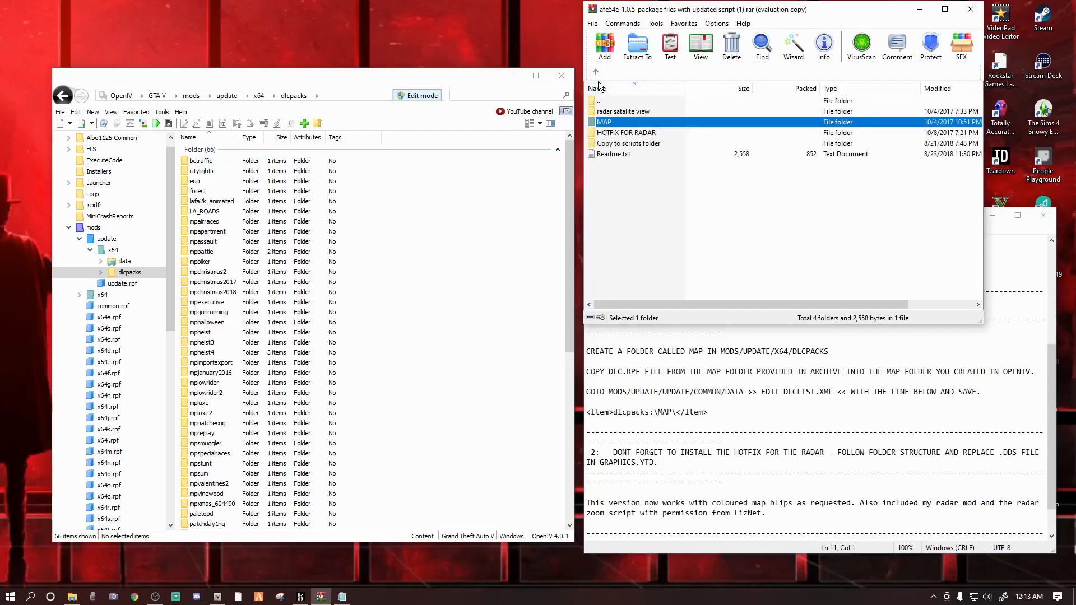
pyautogui.doubleClick(611, 123)
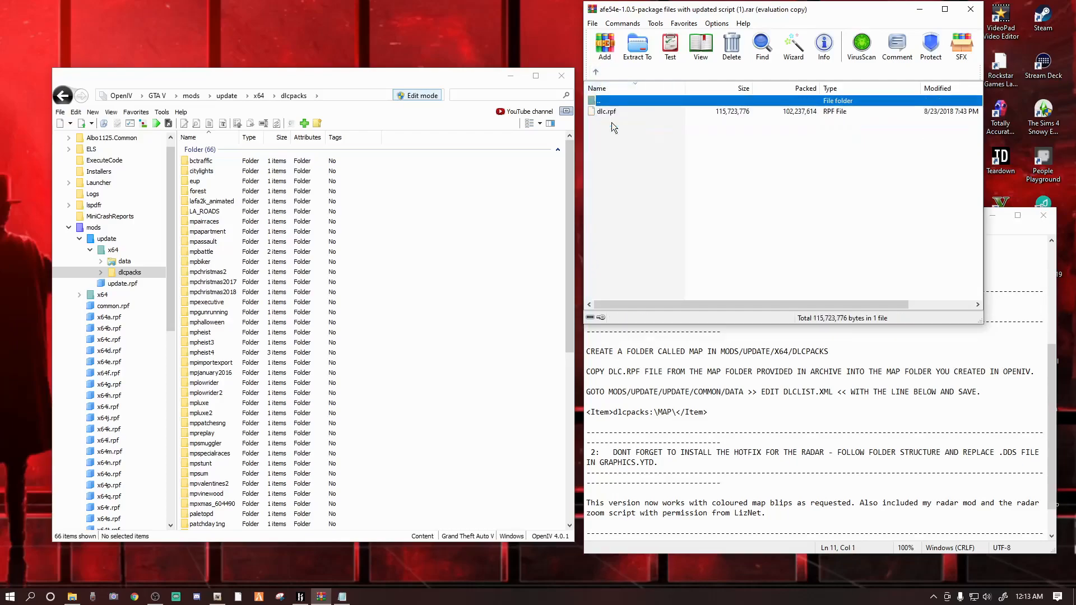
pyautogui.click(596, 75)
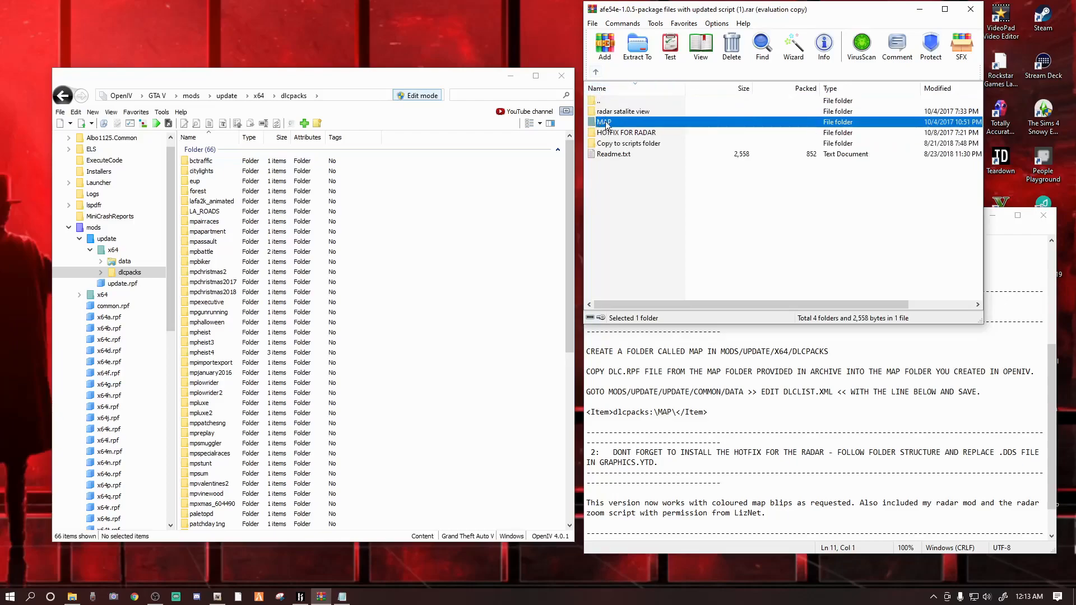
pyautogui.moveTo(611, 124); pyautogui.dragTo(516, 353)
pyautogui.scroll(-10, 420, 367)
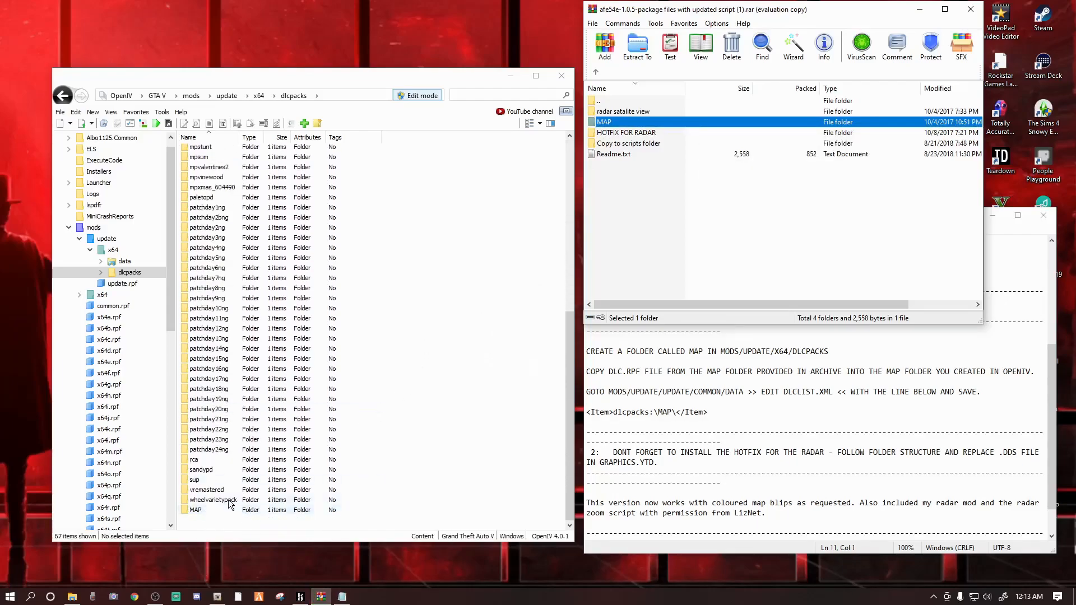
pyautogui.click(63, 96)
pyautogui.click(82, 96)
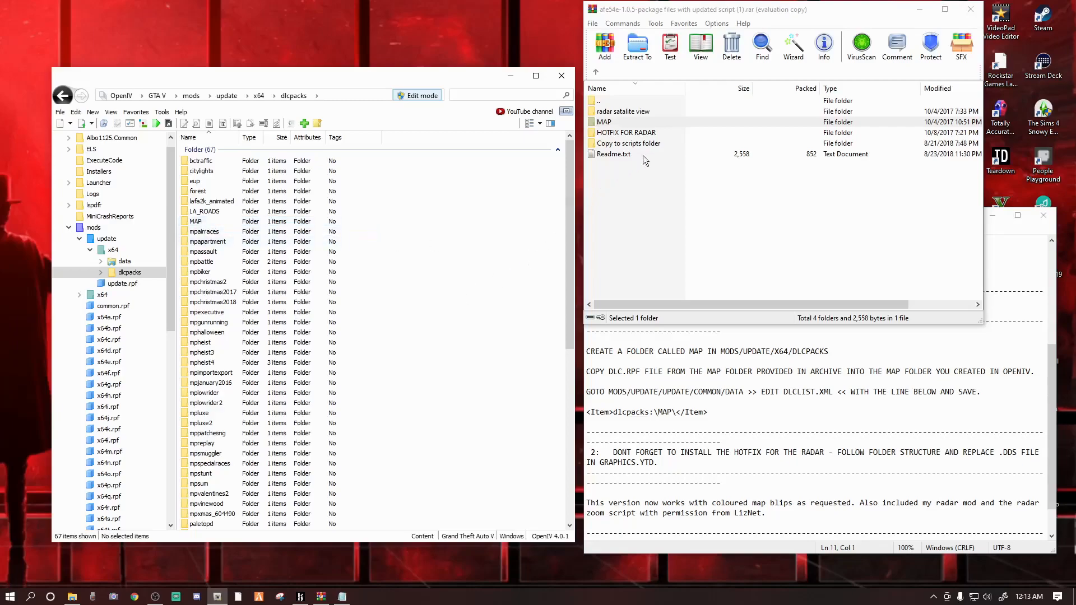
# Check the readme's instruction for the DLC list and go to mods/update/update.rpf/common/data in OpenIV.
pyautogui.click(852, 352)
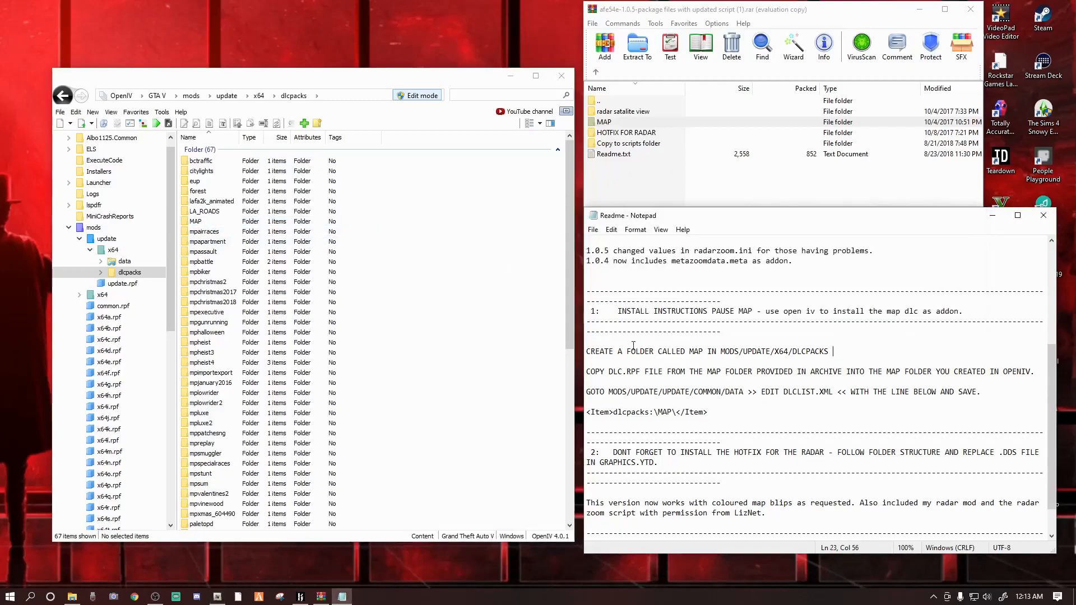
pyautogui.moveTo(587, 352); pyautogui.dragTo(661, 361)
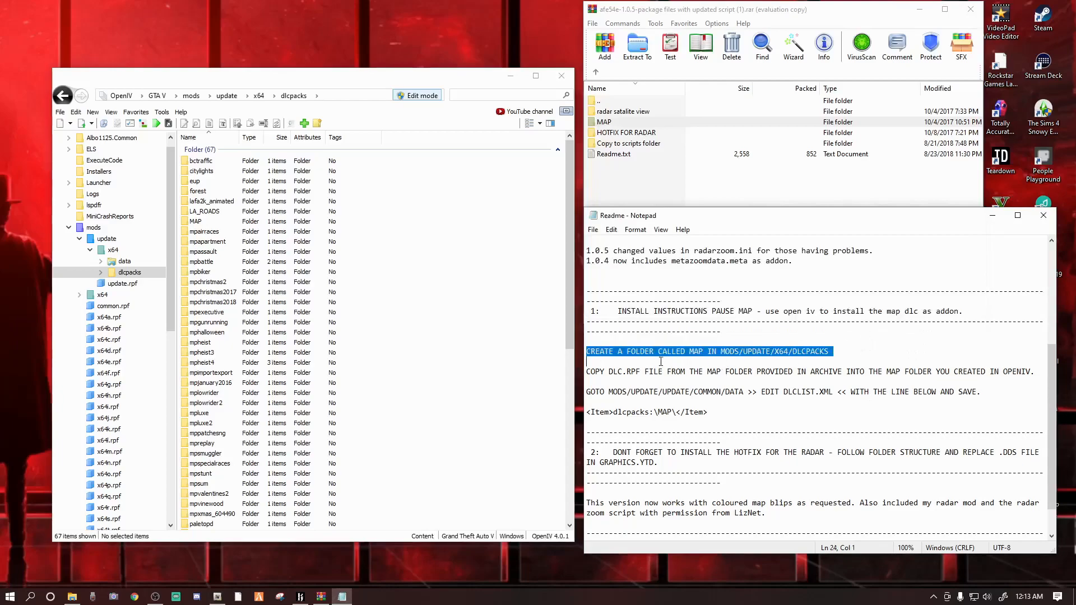
pyautogui.click(879, 344)
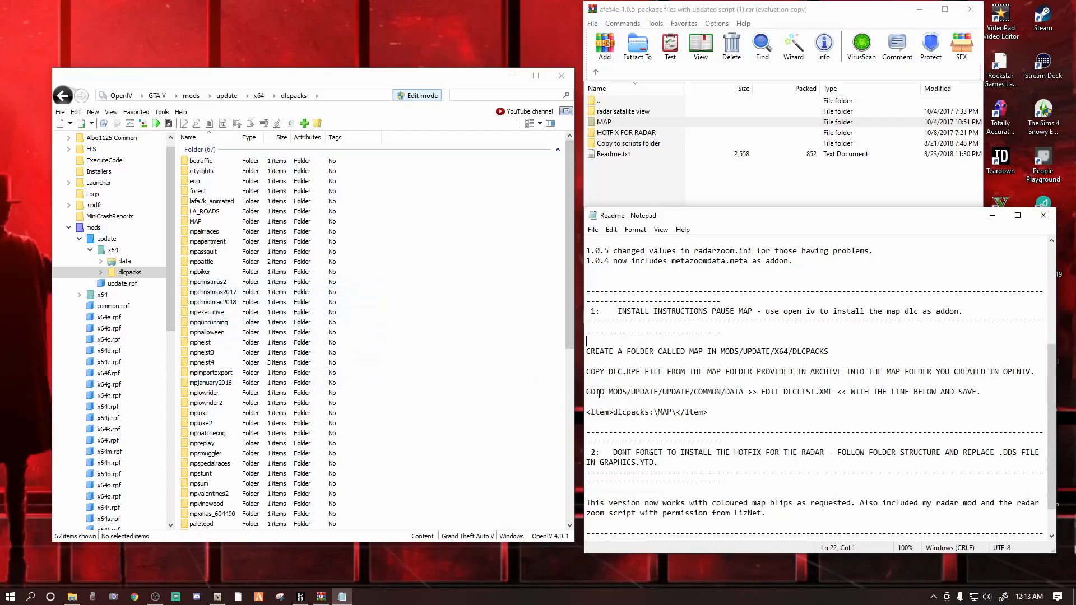
pyautogui.moveTo(586, 391); pyautogui.dragTo(966, 387)
pyautogui.click(93, 229)
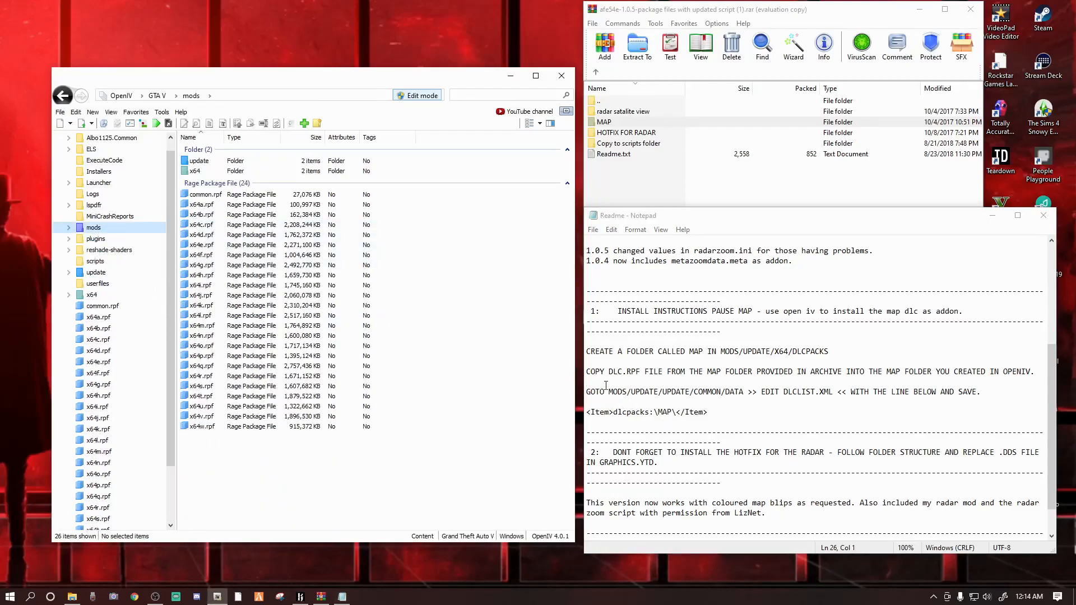
pyautogui.doubleClick(198, 162)
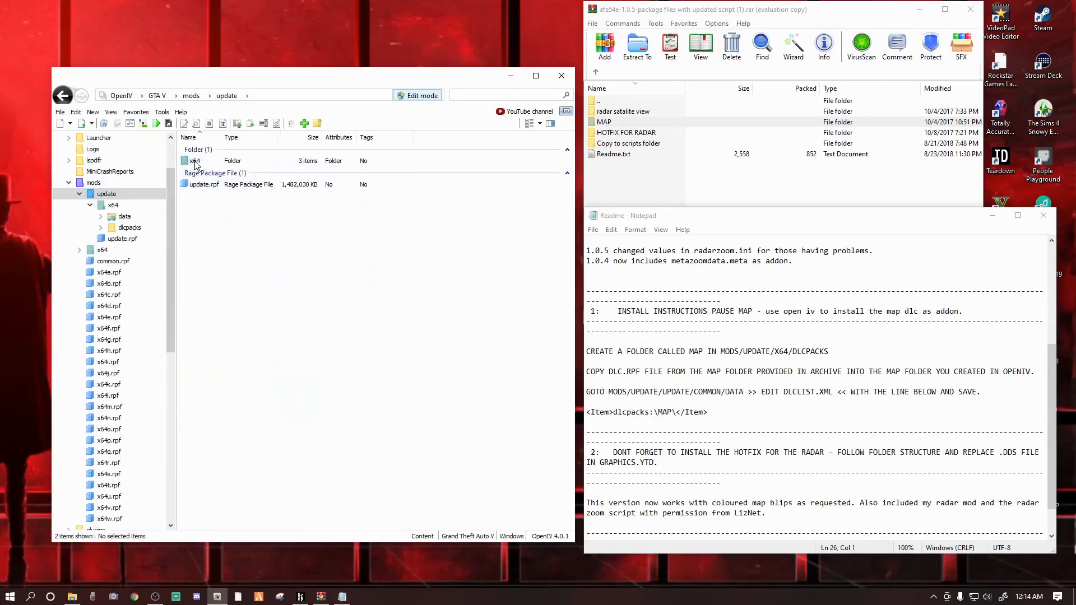
pyautogui.doubleClick(204, 186)
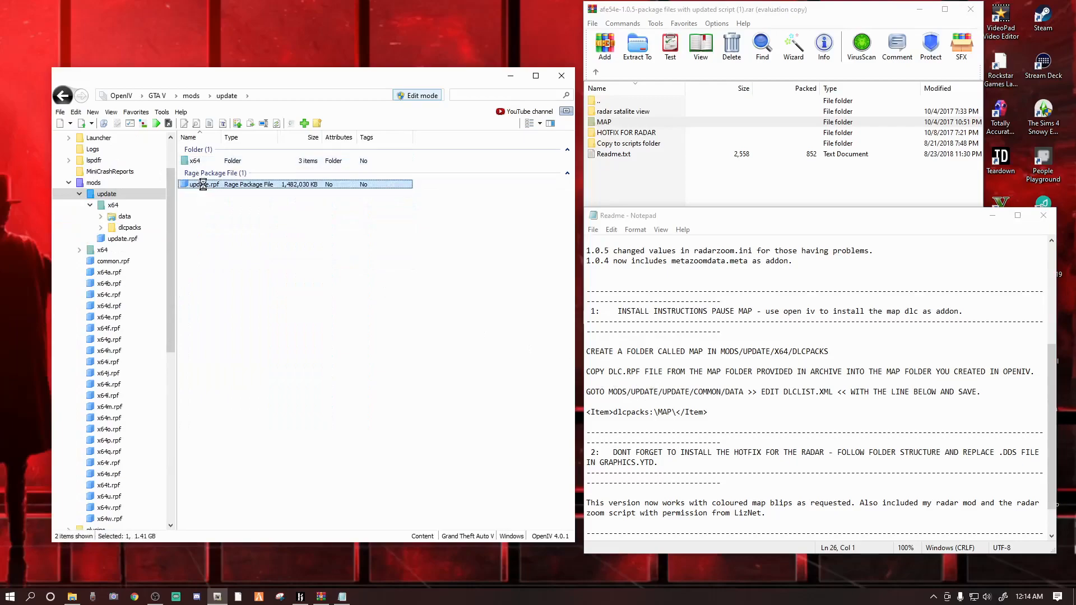
pyautogui.doubleClick(200, 161)
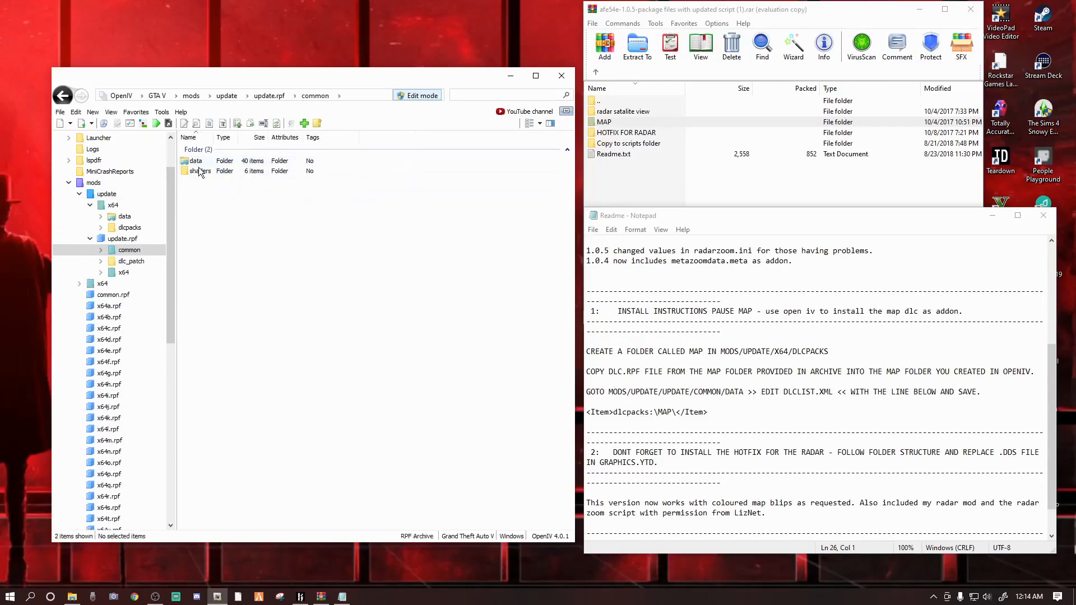
pyautogui.doubleClick(196, 161)
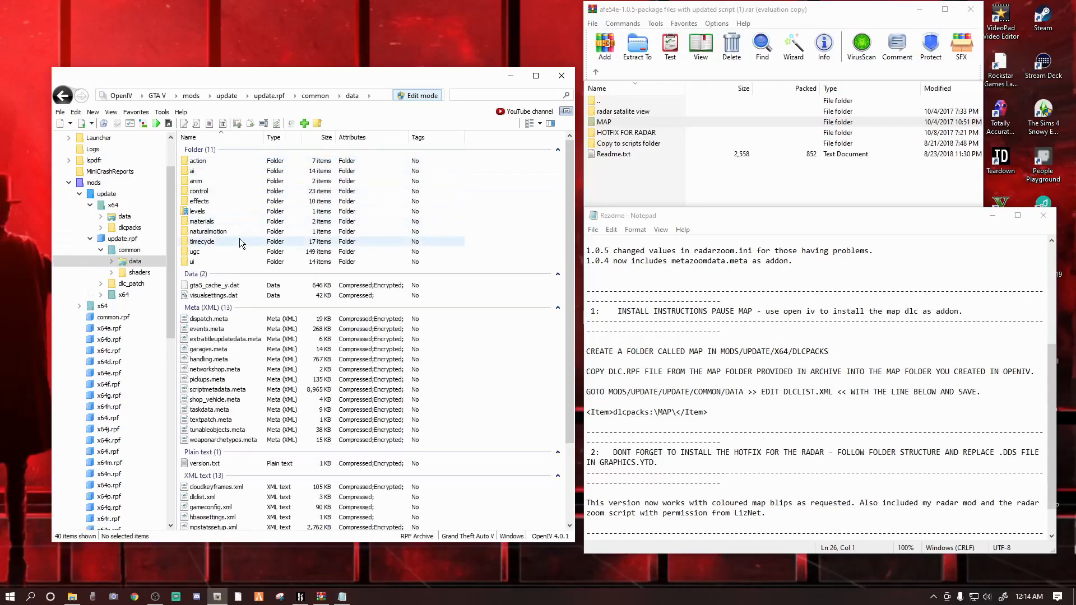
pyautogui.scroll(-3, 241, 238)
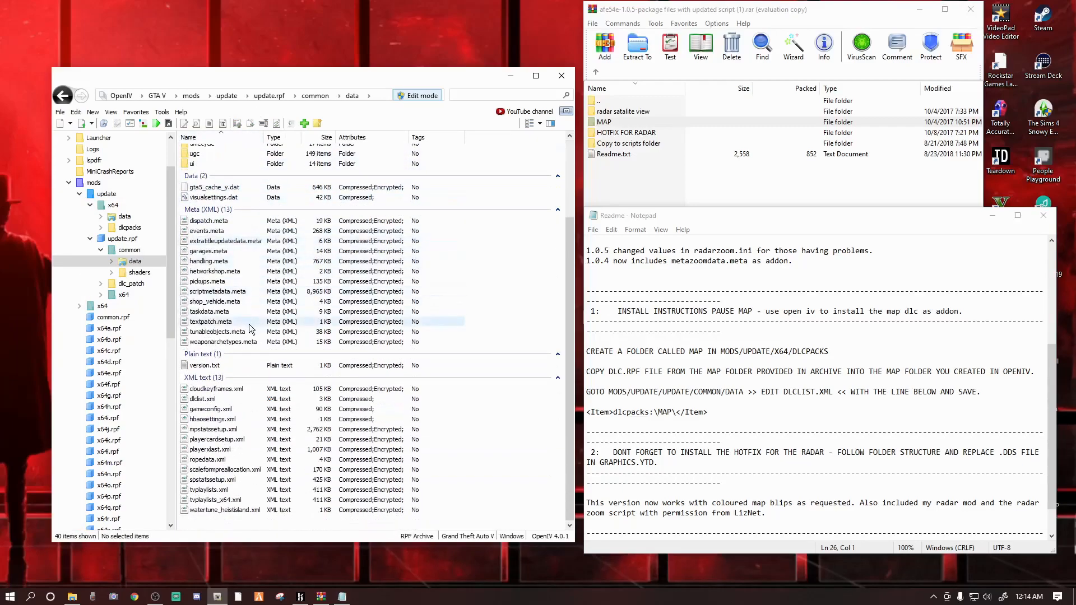
pyautogui.doubleClick(212, 401)
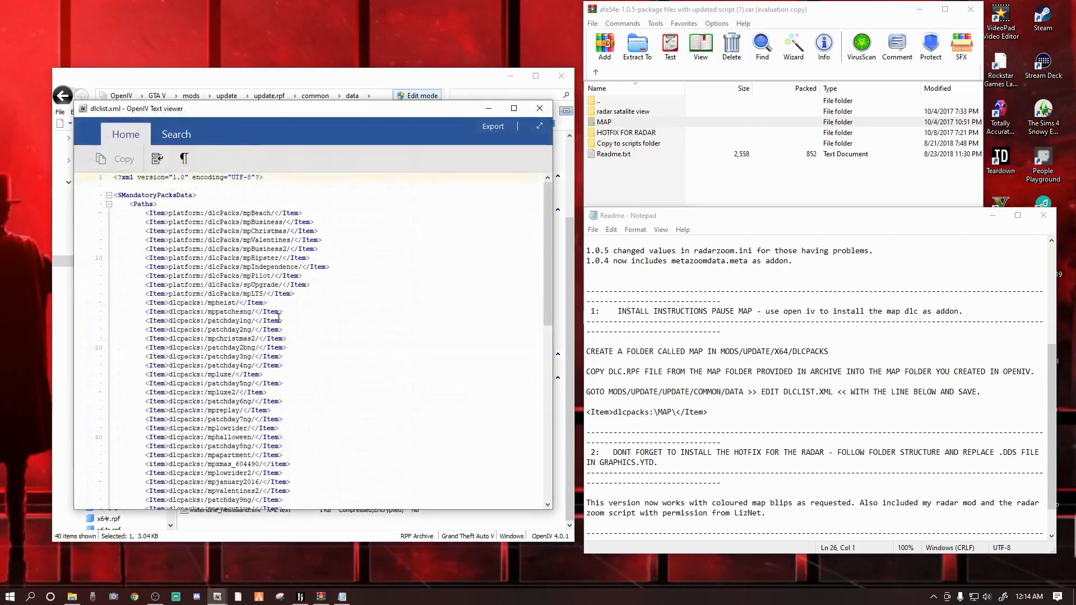
pyautogui.moveTo(547, 210); pyautogui.dragTo(544, 407)
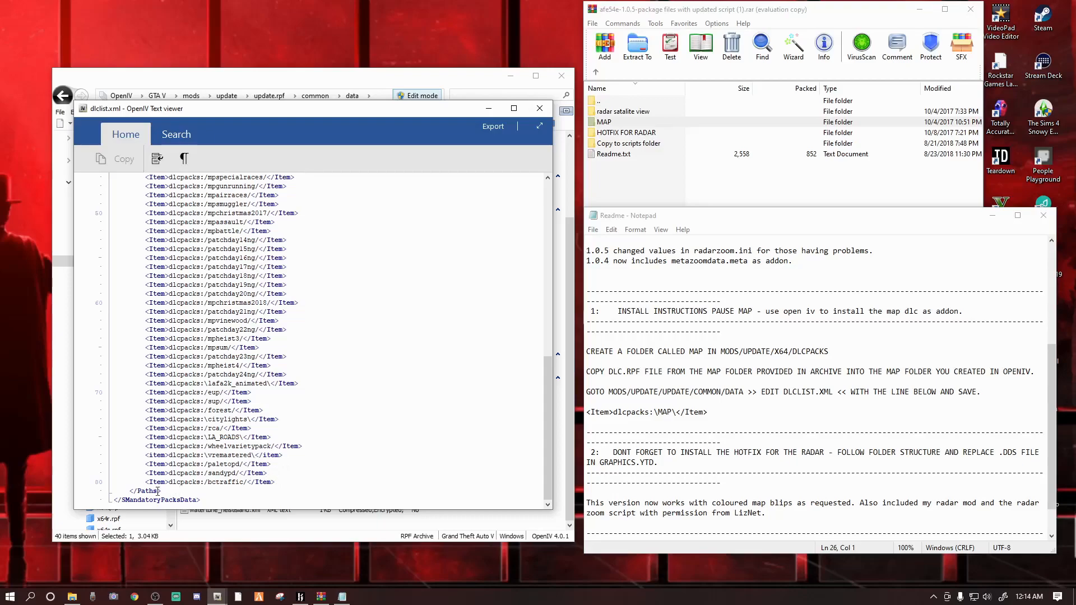
pyautogui.moveTo(146, 482); pyautogui.dragTo(322, 489)
pyautogui.click(283, 482)
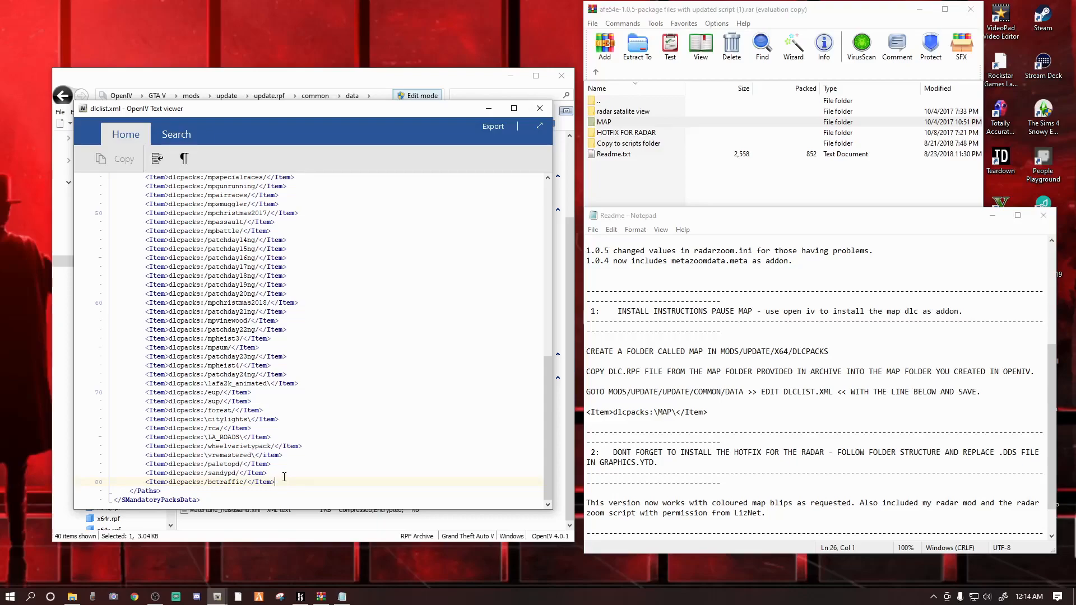
pyautogui.click(540, 108)
# Open dlclist.xml for editing and insert a blank line after the final bctraffic entry.
pyautogui.rightClick(213, 399)
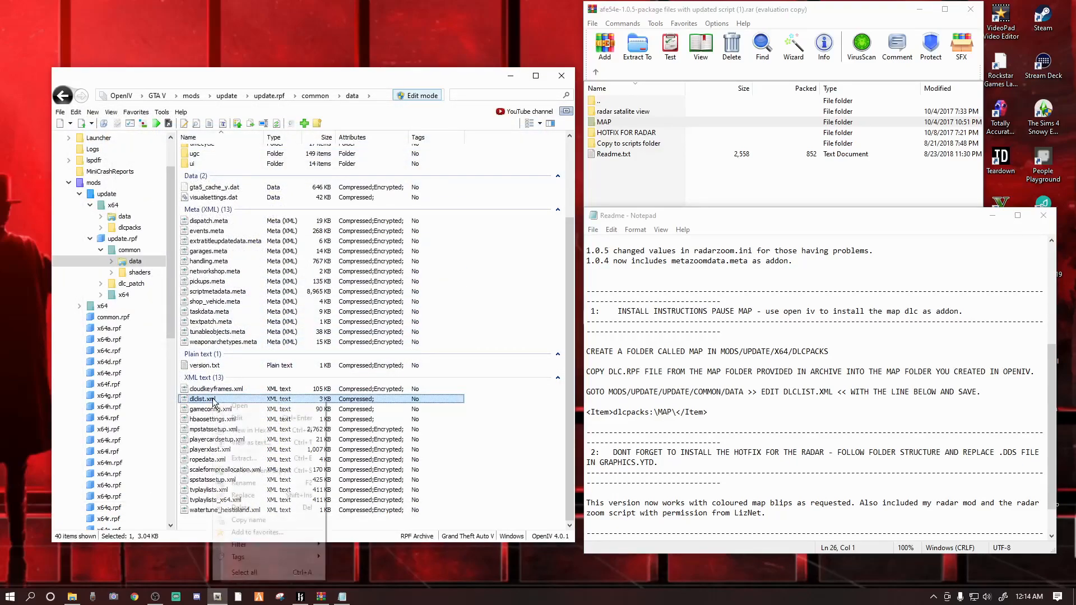
pyautogui.click(237, 418)
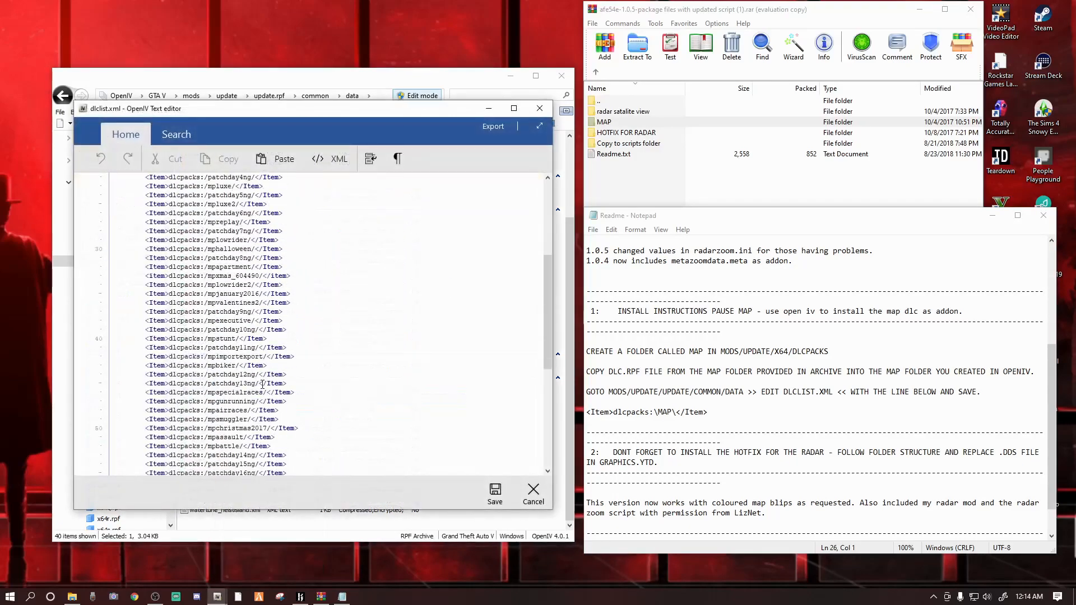
pyautogui.click(282, 442)
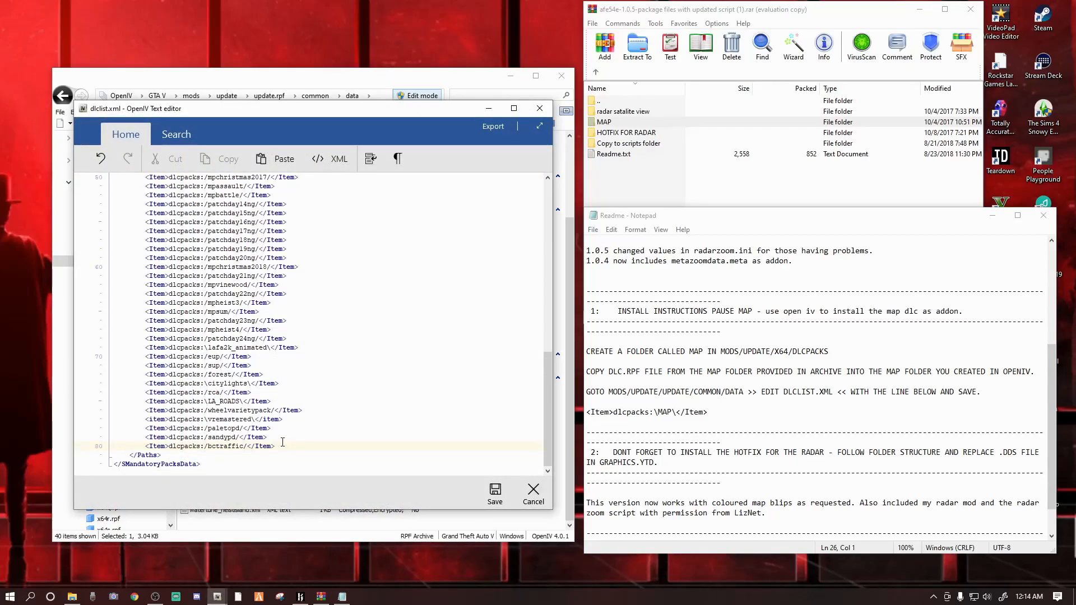
pyautogui.press('Return')
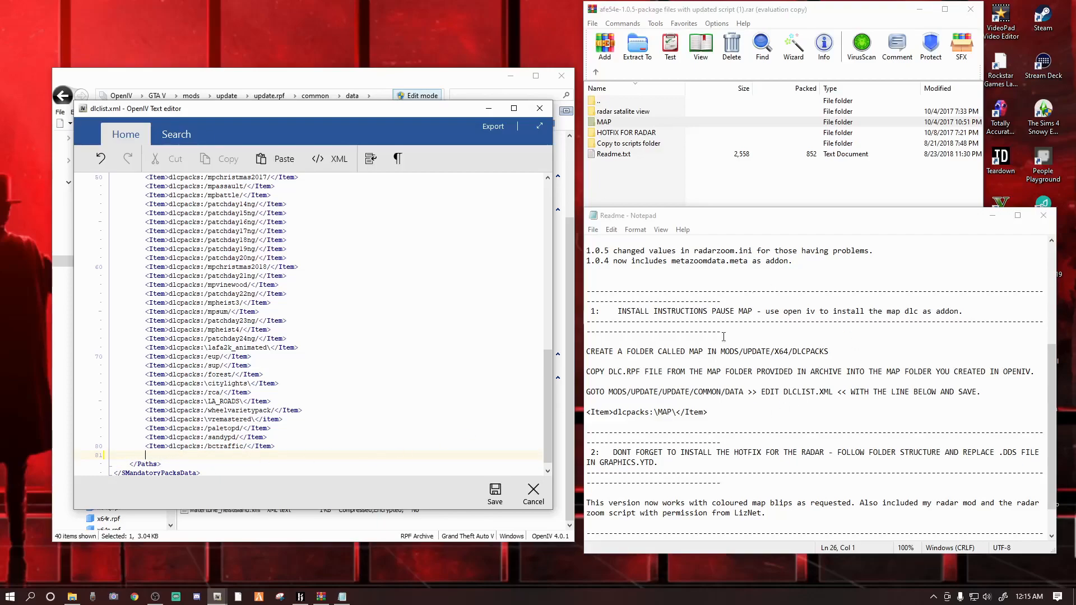
# Copy the line <Item>dlcpacks:\MAP\</Item> from the readme onto the blank line in dlclist.xml and save the file.
pyautogui.moveTo(587, 413); pyautogui.dragTo(716, 410)
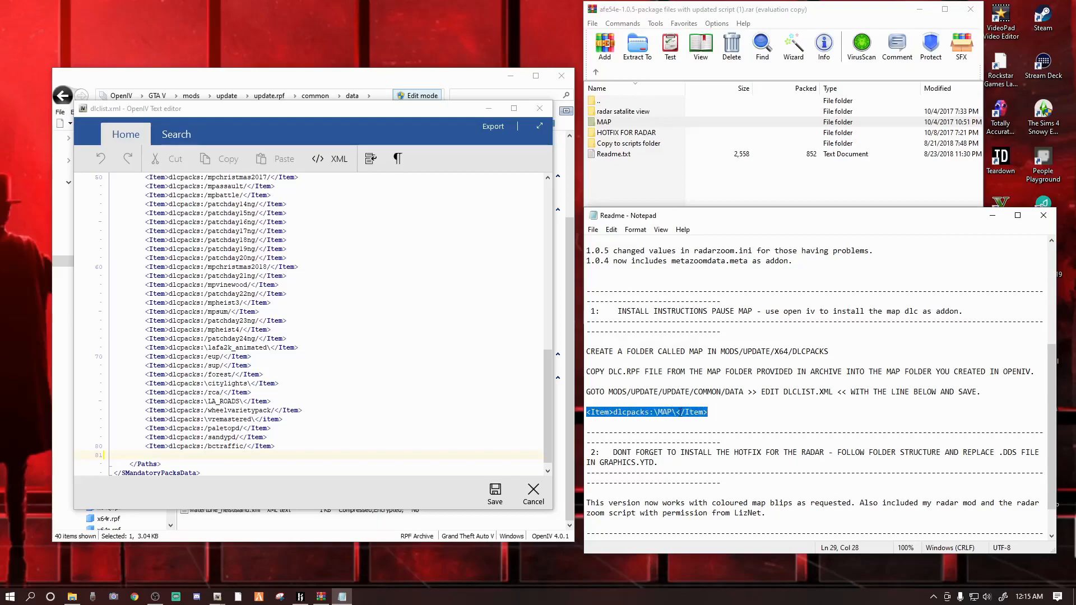
pyautogui.rightClick(680, 412)
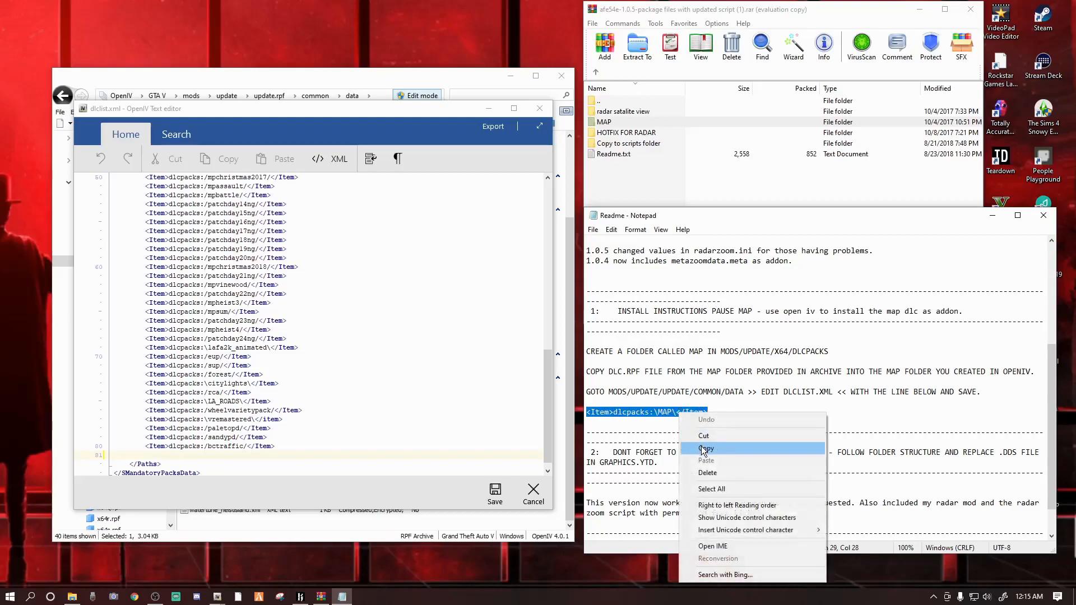
pyautogui.click(703, 449)
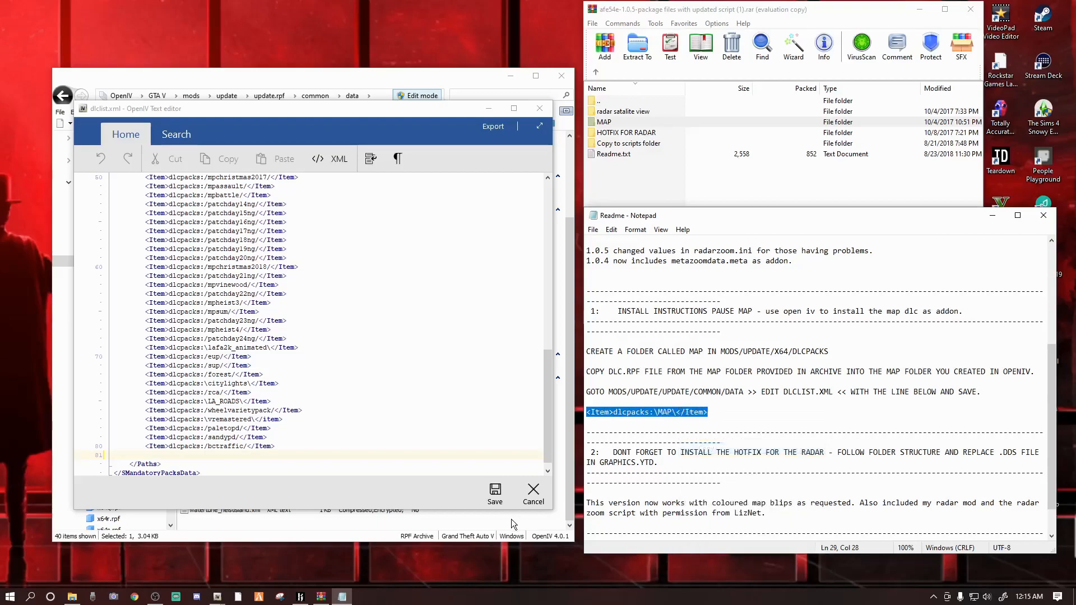
pyautogui.click(163, 455)
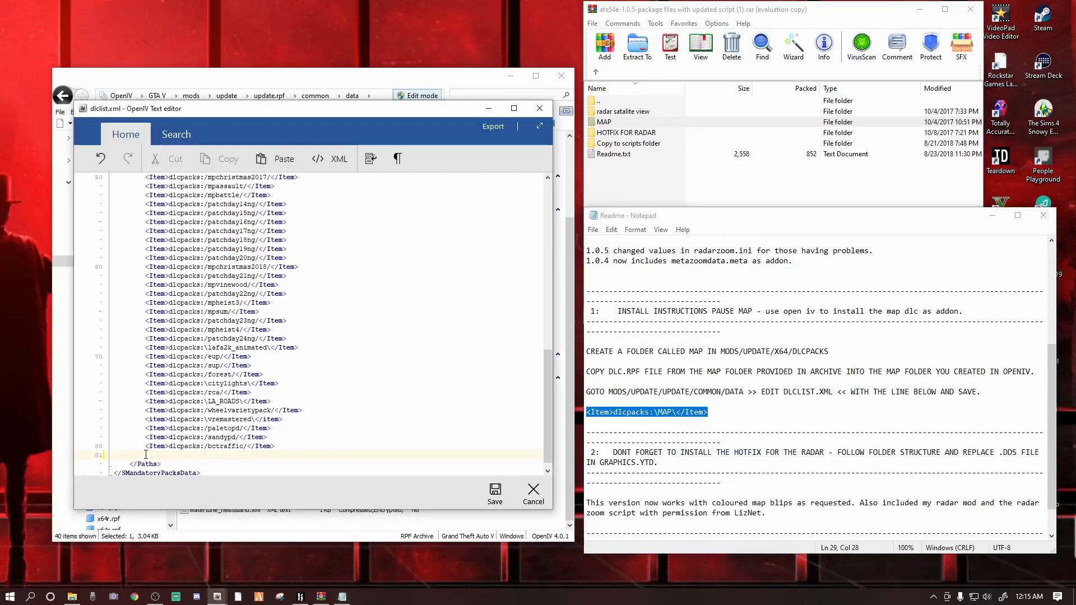
pyautogui.rightClick(159, 455)
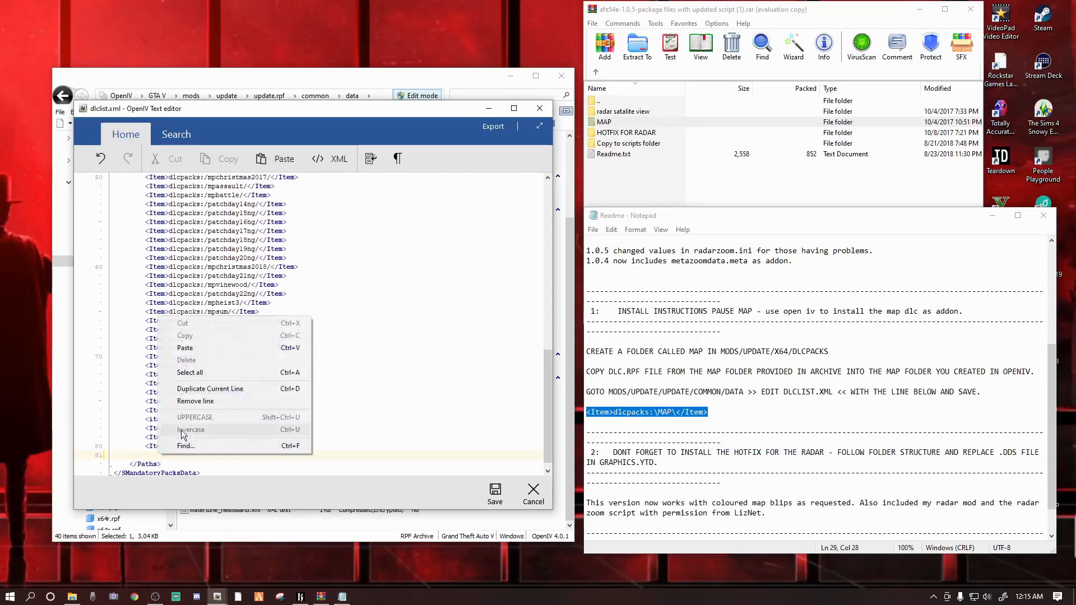
pyautogui.click(185, 348)
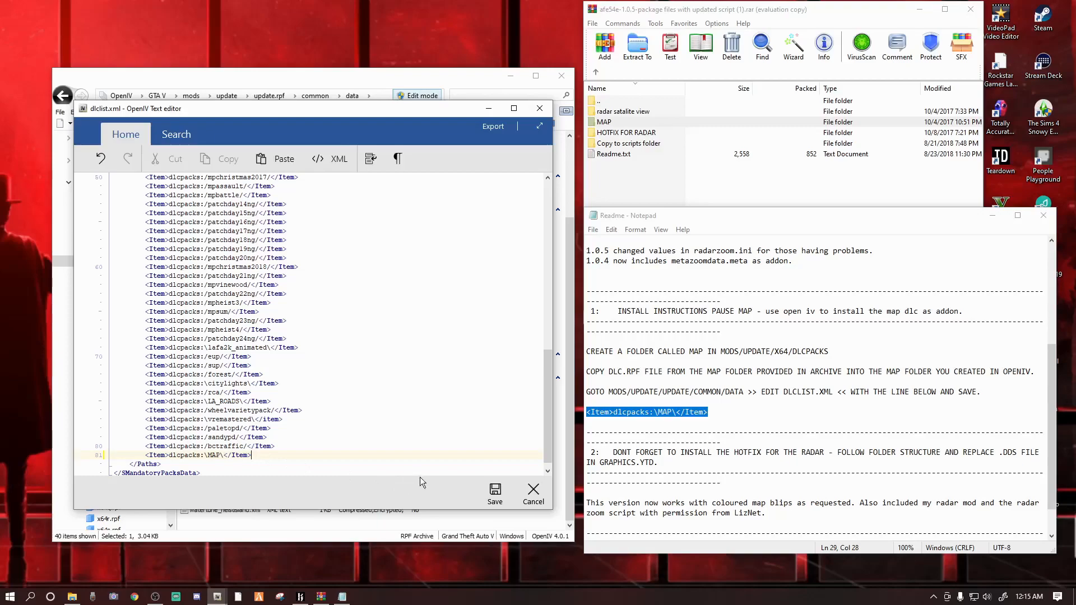
pyautogui.click(496, 493)
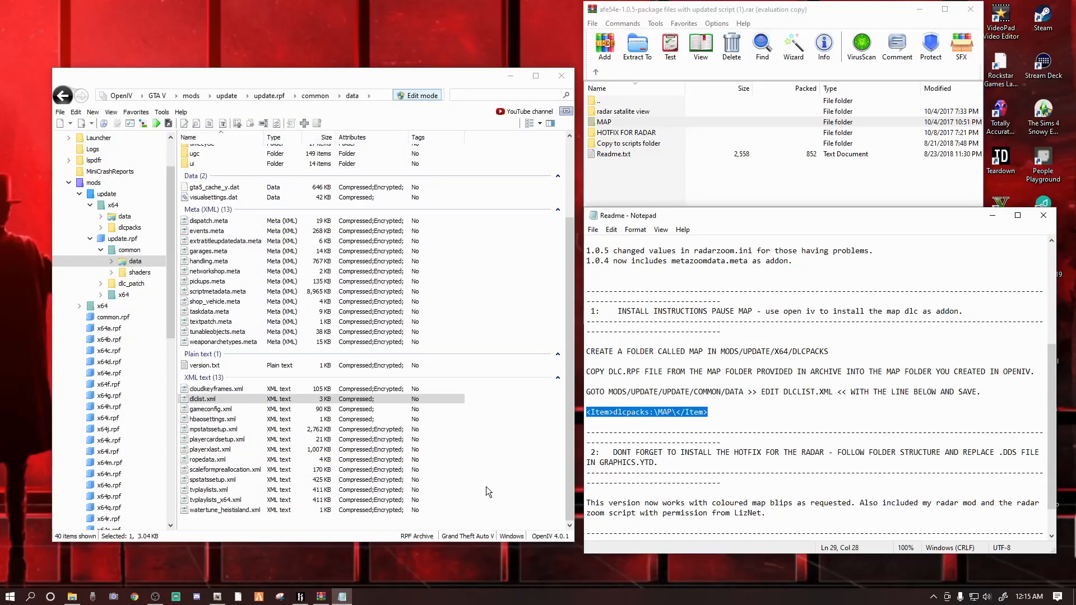
# Reopen dlclist.xml for editing and check the MAP entry at the end of the list.
pyautogui.rightClick(209, 401)
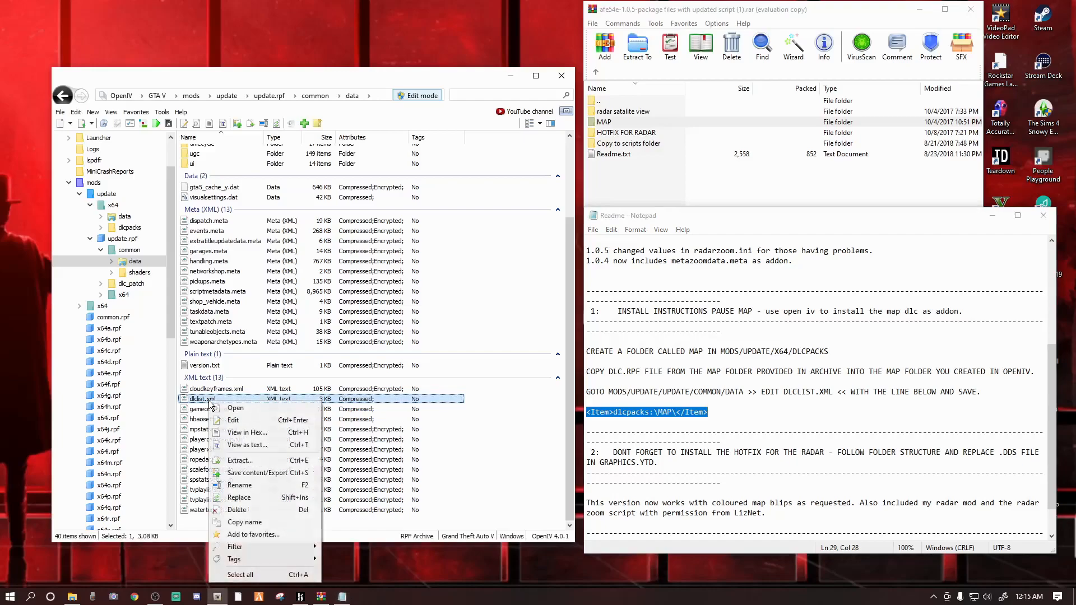
pyautogui.click(232, 421)
pyautogui.moveTo(547, 271)
pyautogui.mouseDown()
pyautogui.moveTo(547, 442)
pyautogui.moveTo(547, 272)
pyautogui.mouseUp()
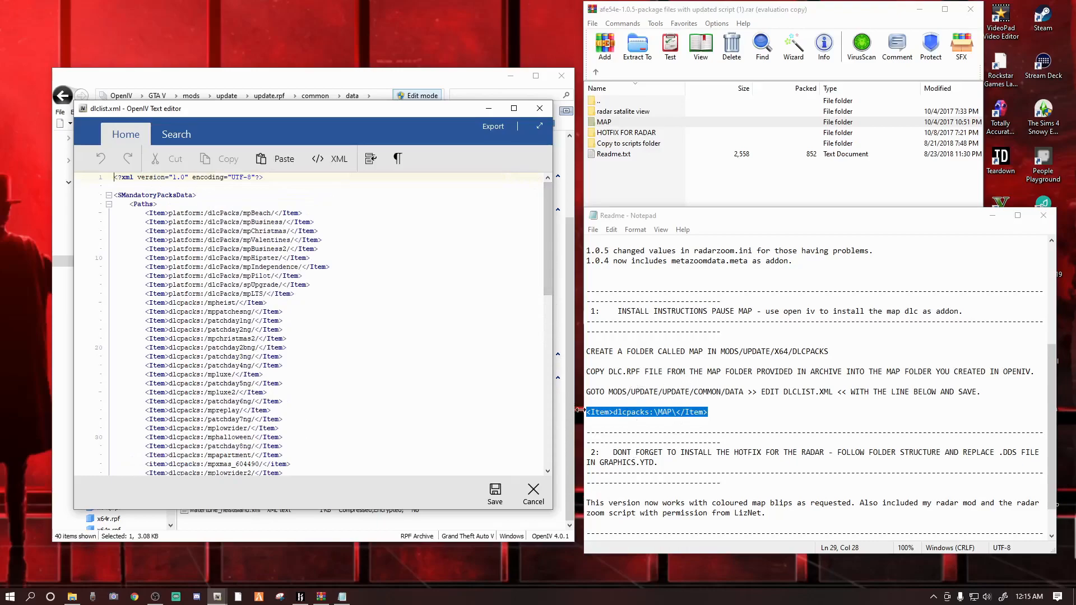
pyautogui.moveTo(547, 262); pyautogui.dragTo(555, 456)
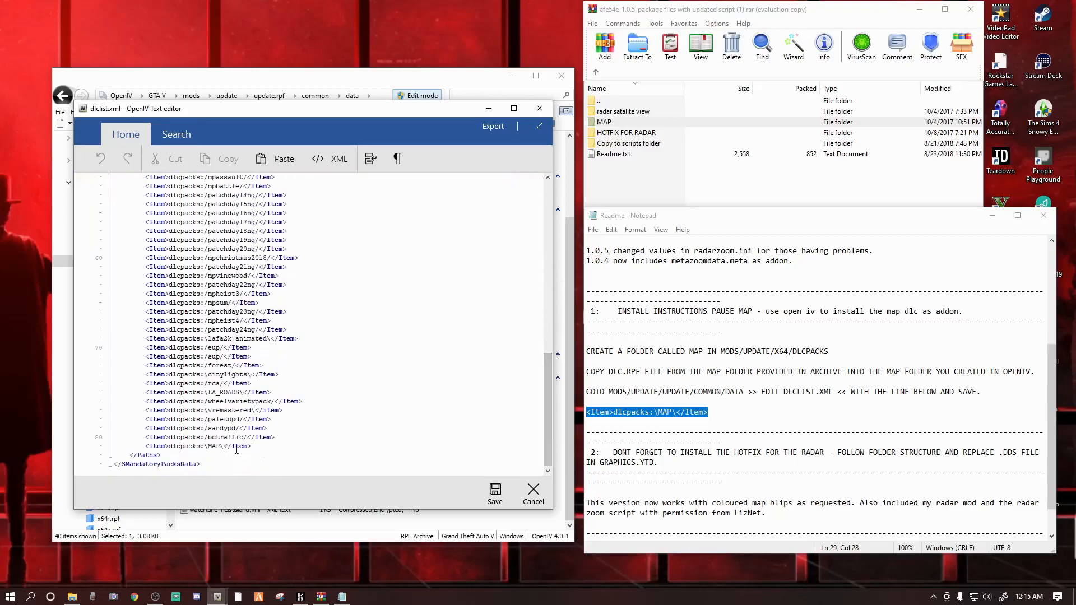
# Try removing the MAP entry and its leftover blank line from dlclist.xml, and close the file without saving.
pyautogui.moveTo(251, 447); pyautogui.dragTo(145, 448)
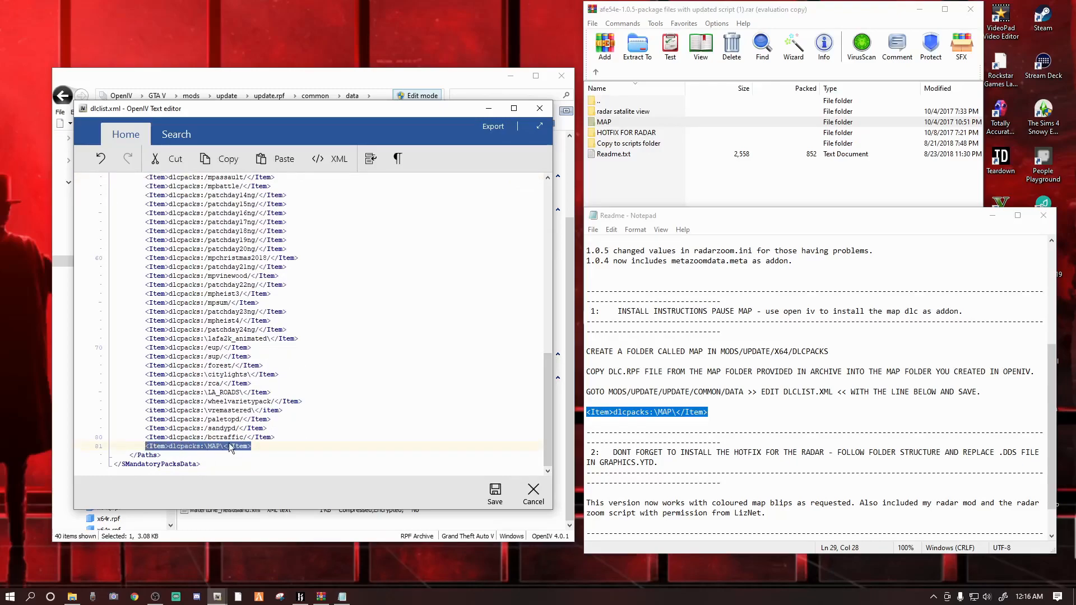
pyautogui.press('Delete')
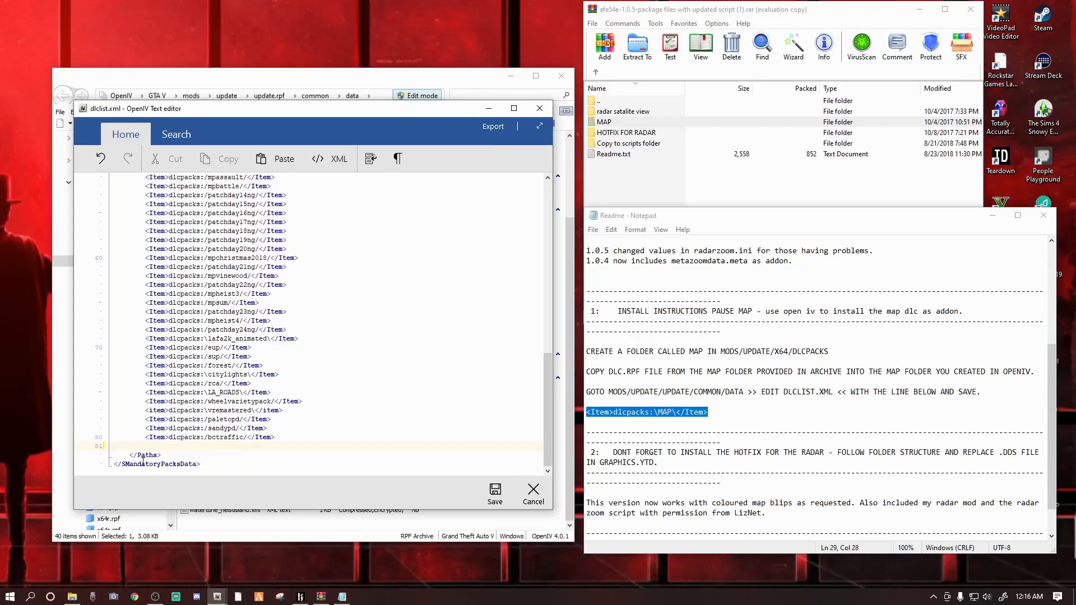
pyautogui.moveTo(150, 455); pyautogui.dragTo(150, 437)
pyautogui.doubleClick(150, 437)
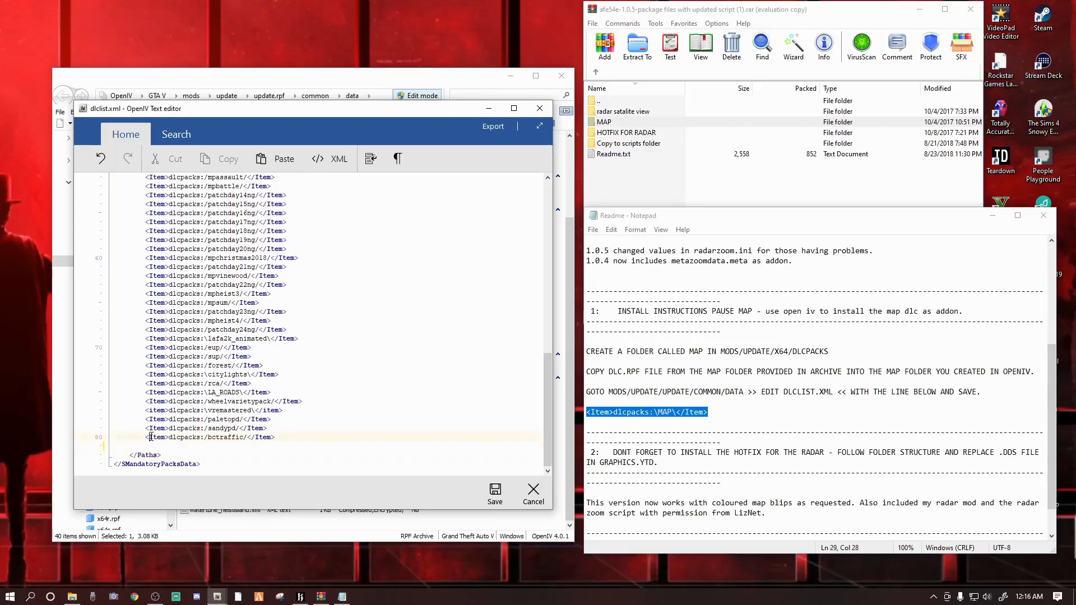
pyautogui.click(162, 454)
pyautogui.click(128, 455)
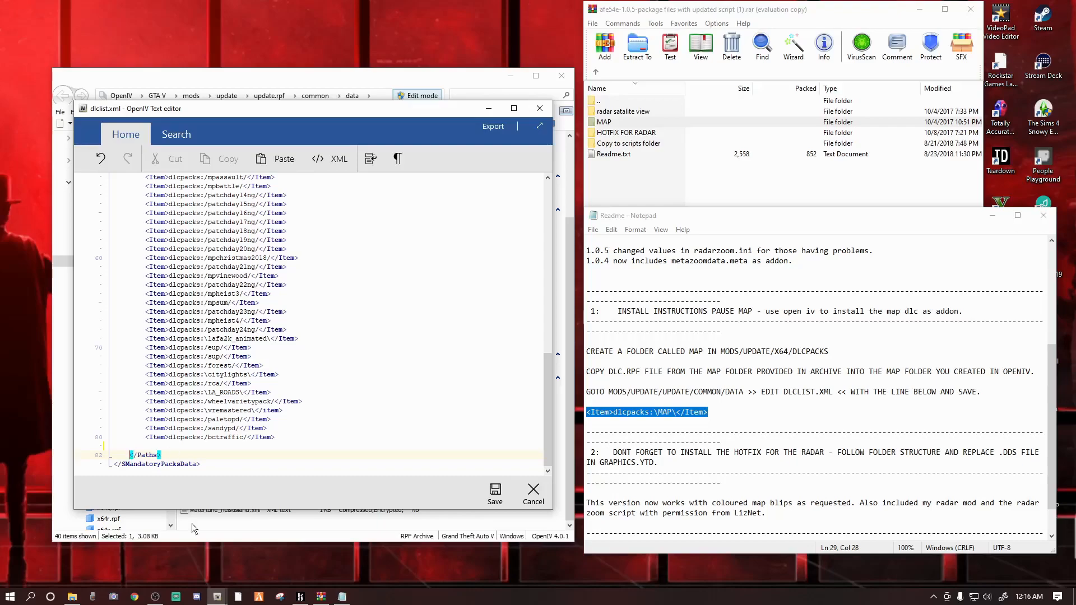
pyautogui.press('BackSpace')
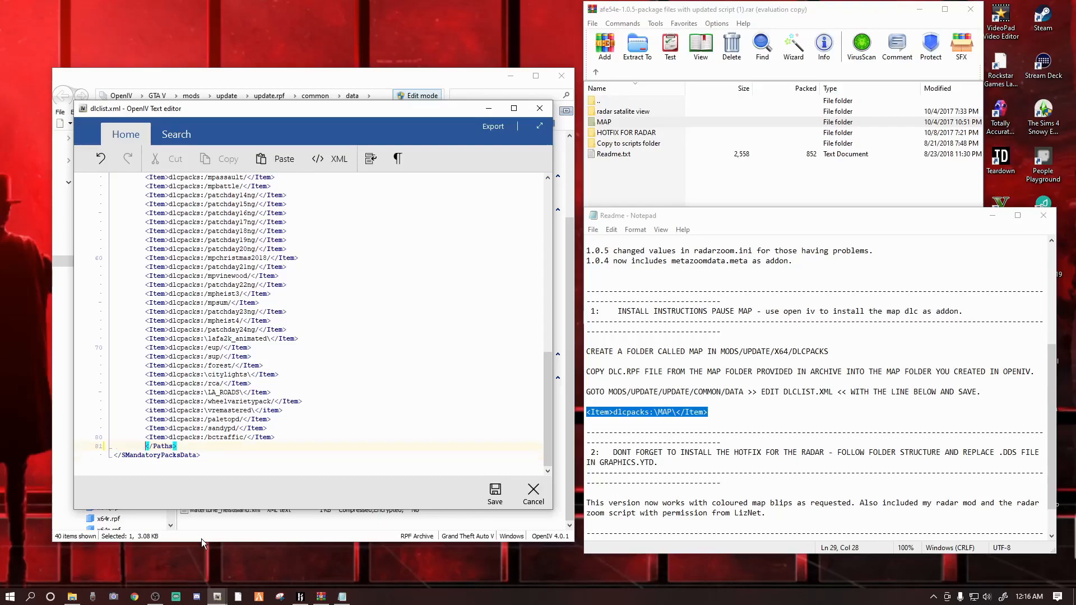
pyautogui.press('BackSpace')
pyautogui.click(540, 108)
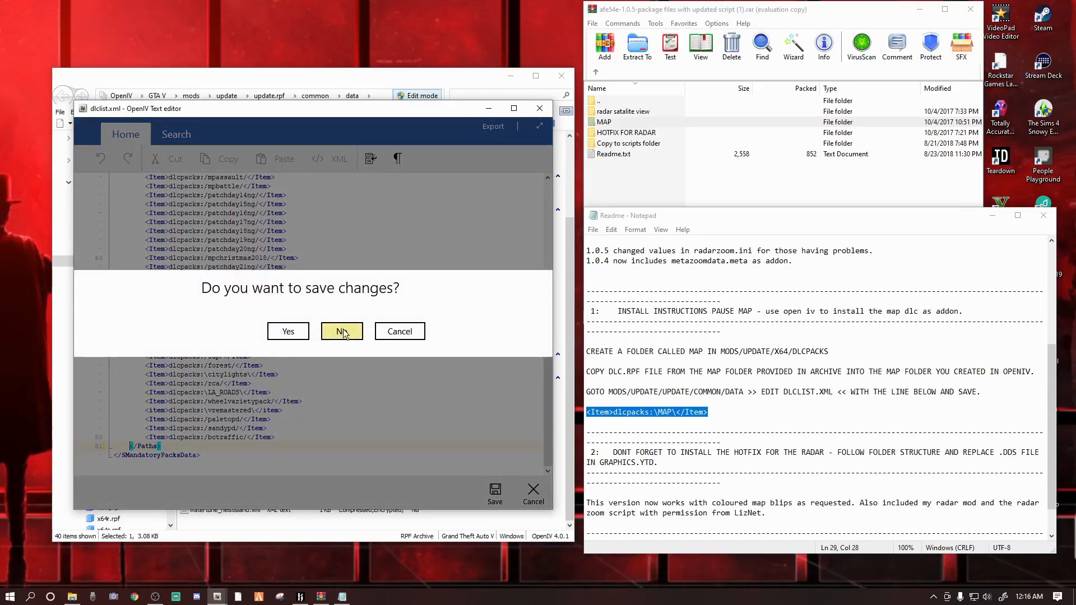
pyautogui.click(343, 332)
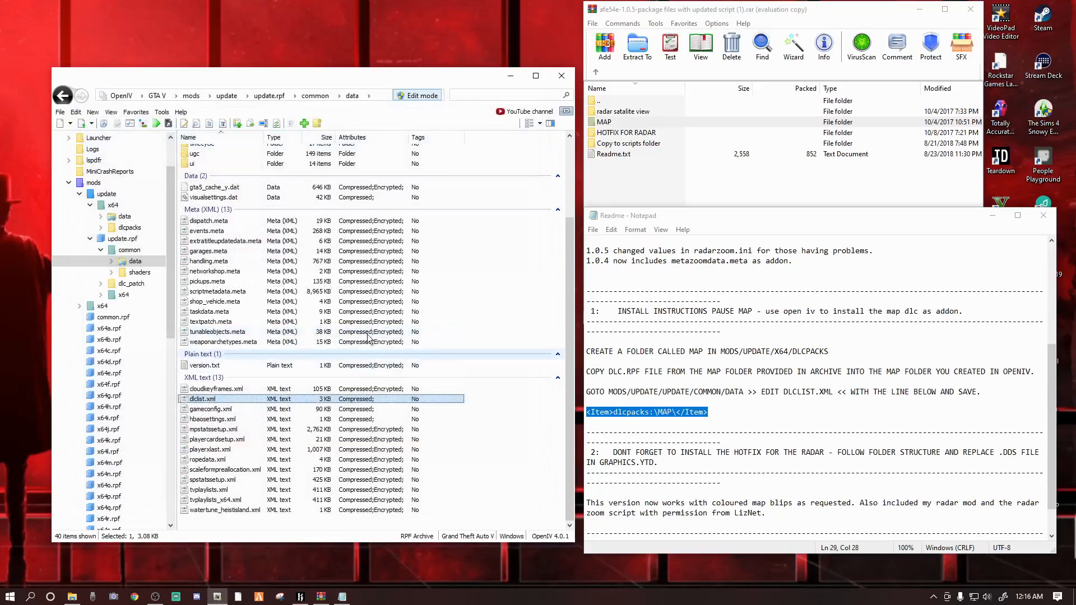
pyautogui.click(136, 112)
pyautogui.click(139, 125)
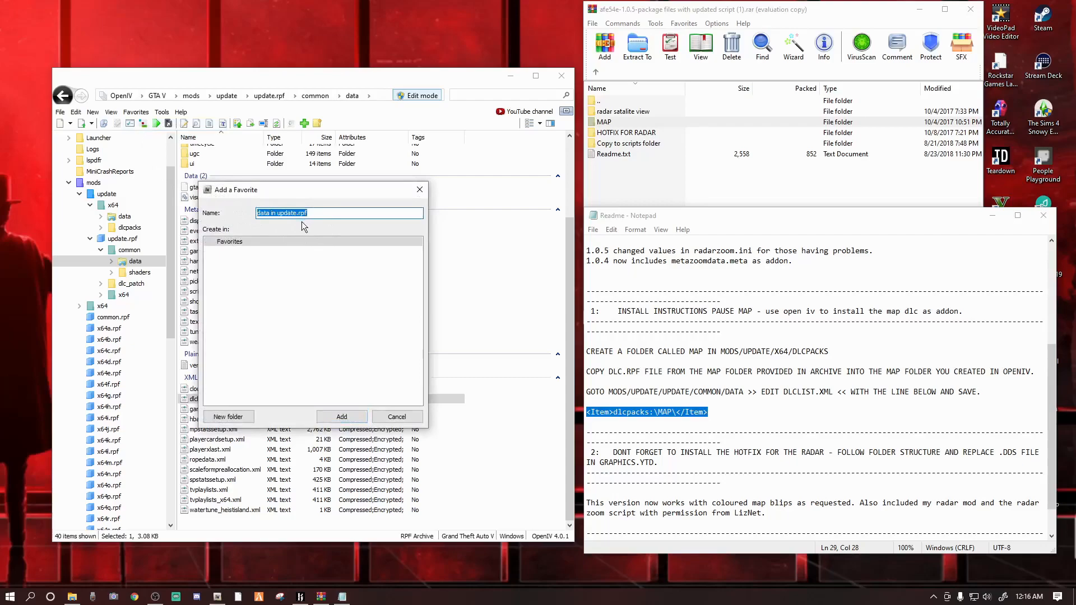
pyautogui.click(387, 418)
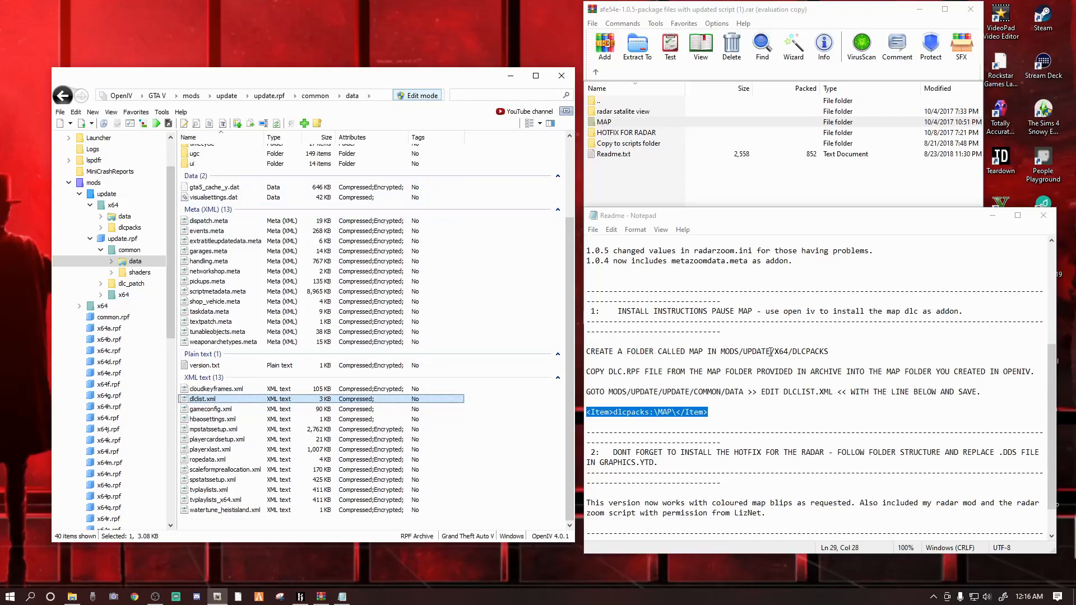
# Highlight the MODS/UPDATE/X64/DLCPACKS path in the readme and locate the MAP folder in dlcpacks through the DLC Packs favorite.
pyautogui.moveTo(829, 352); pyautogui.dragTo(717, 354)
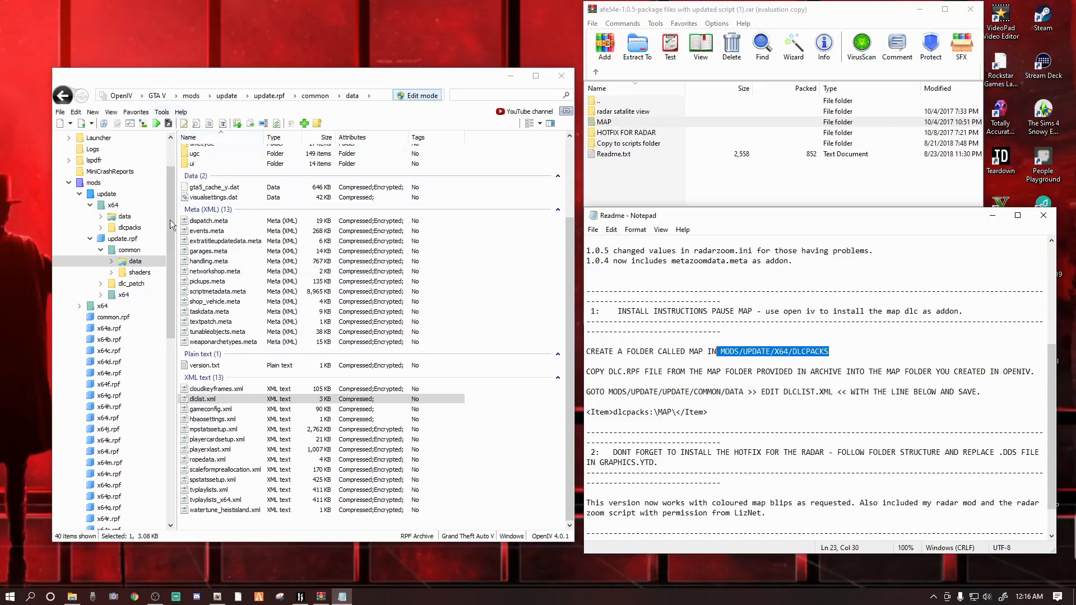
pyautogui.click(135, 112)
pyautogui.click(146, 215)
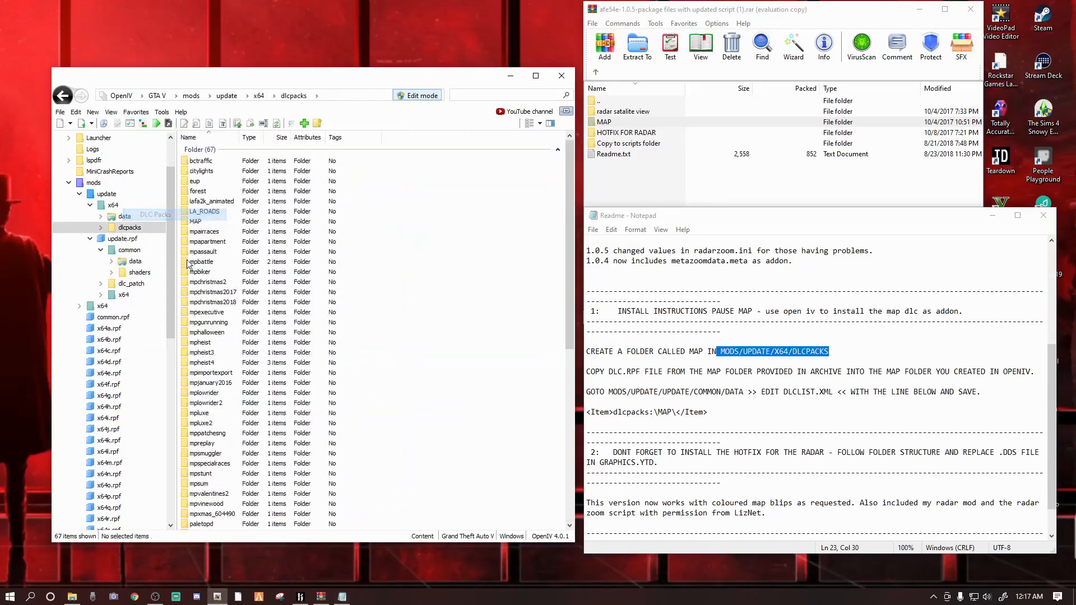
pyautogui.click(195, 222)
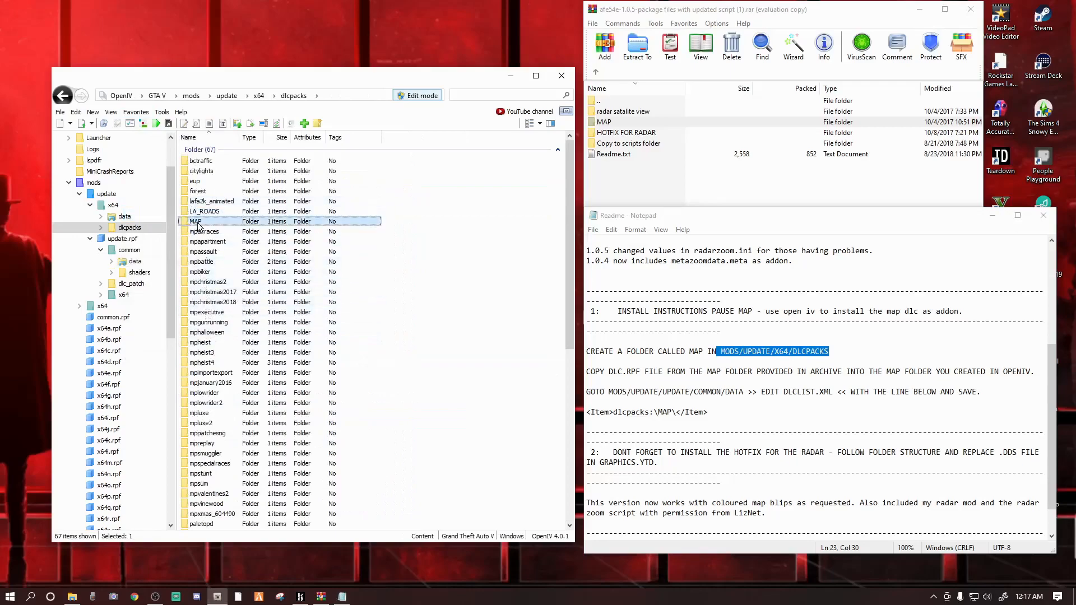
pyautogui.rightClick(227, 223)
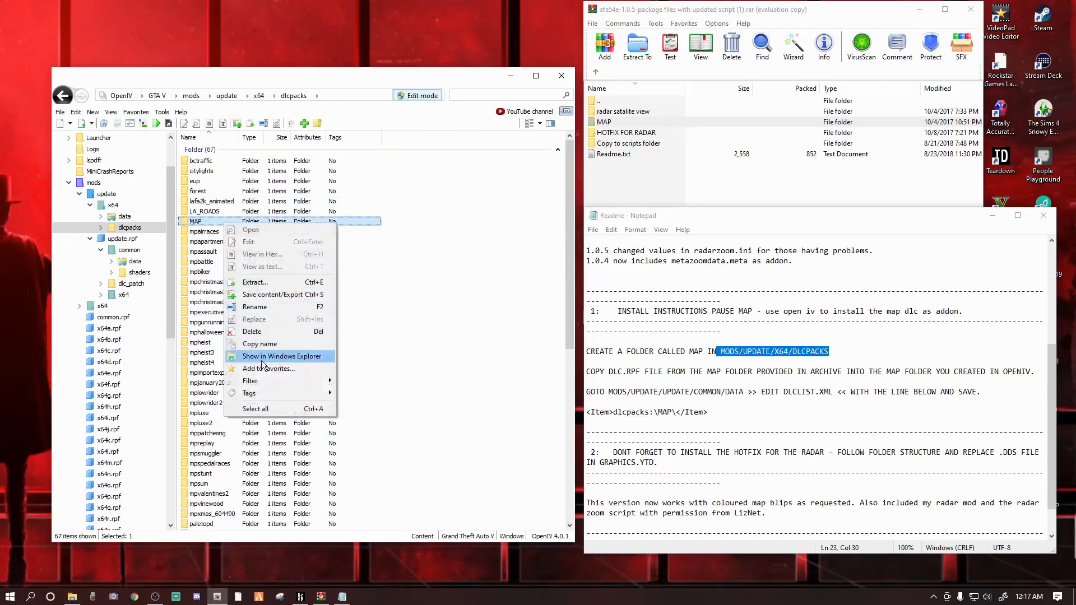
pyautogui.click(459, 356)
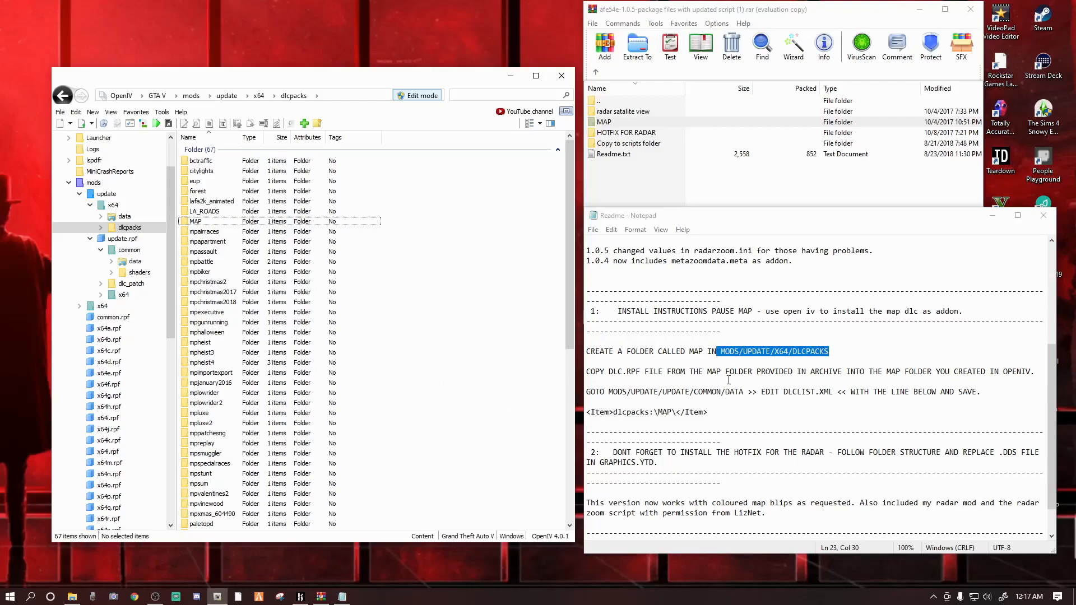
# Read the readme's radar hotfix section and examine the MODS and SCREENSHOTS subfolders of HOTFIX FOR RADAR in the mod archive.
pyautogui.scroll(-1, 777, 374)
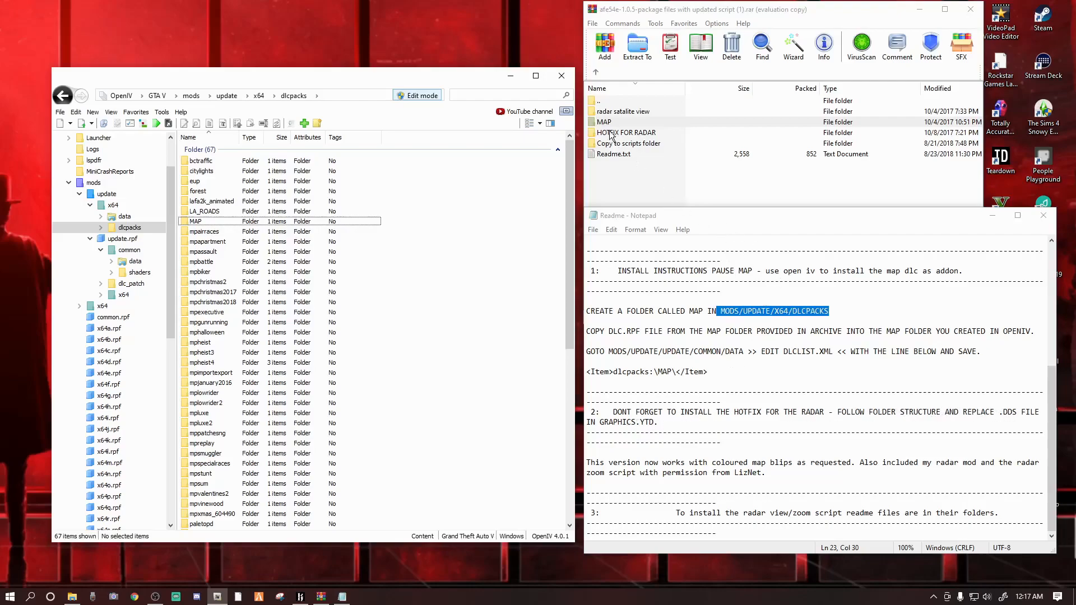
pyautogui.click(764, 21)
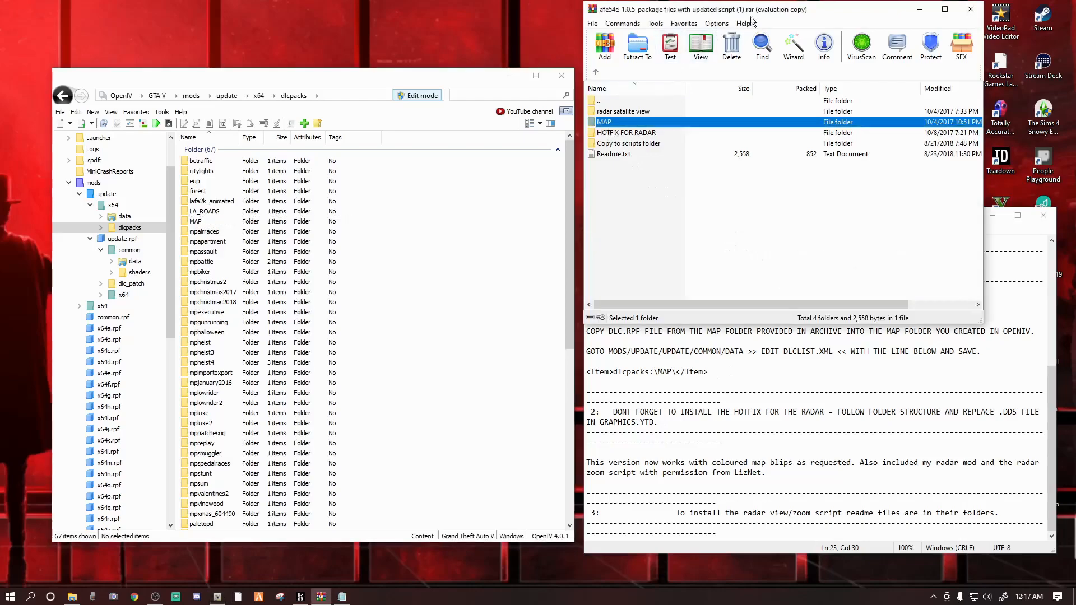
pyautogui.doubleClick(616, 134)
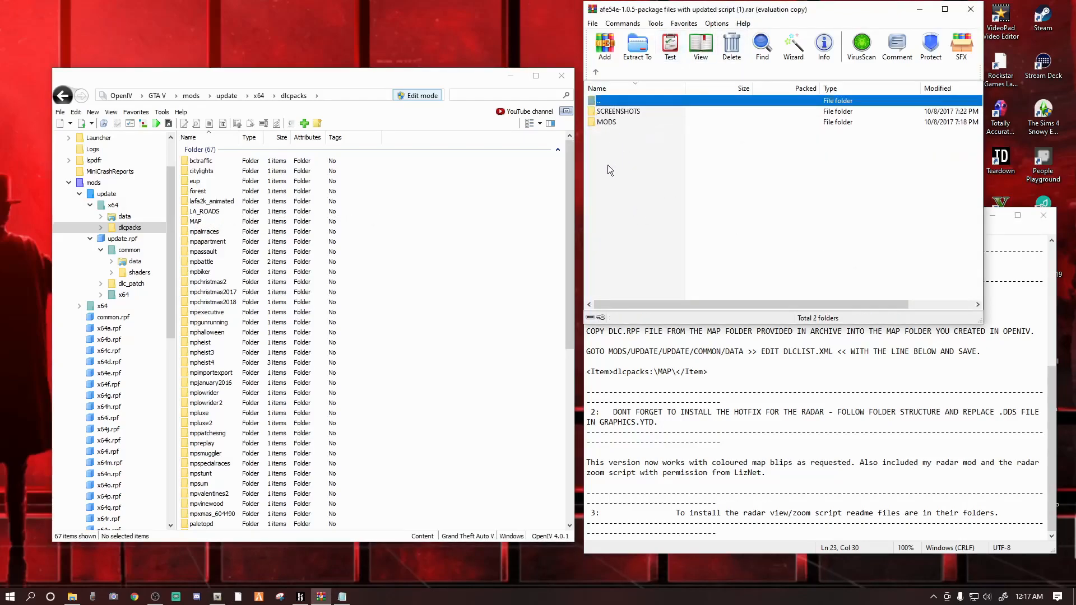
pyautogui.doubleClick(607, 124)
pyautogui.doubleClick(609, 112)
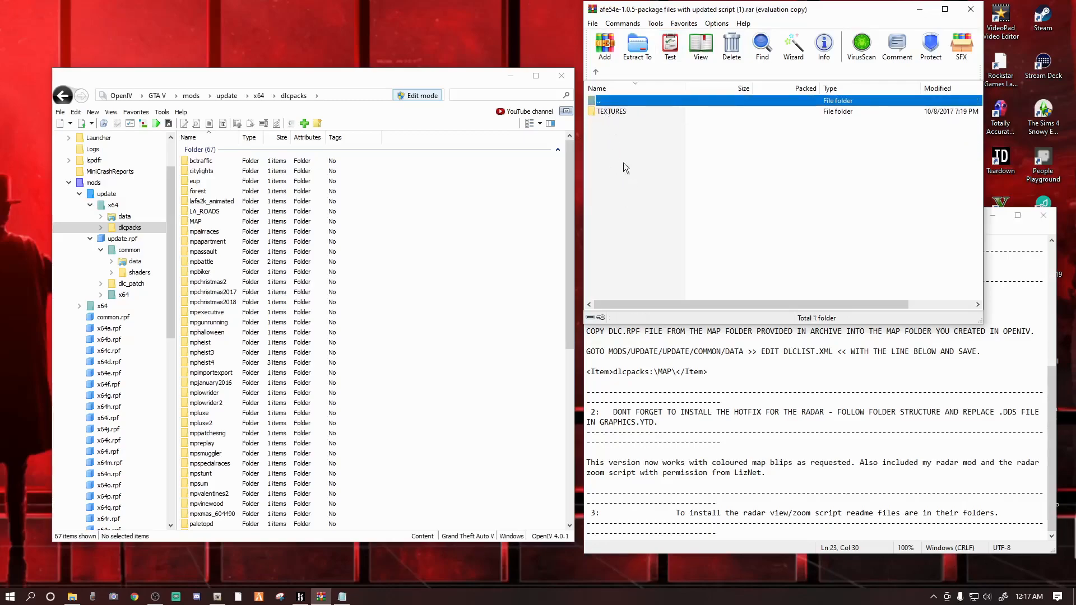
pyautogui.click(596, 71)
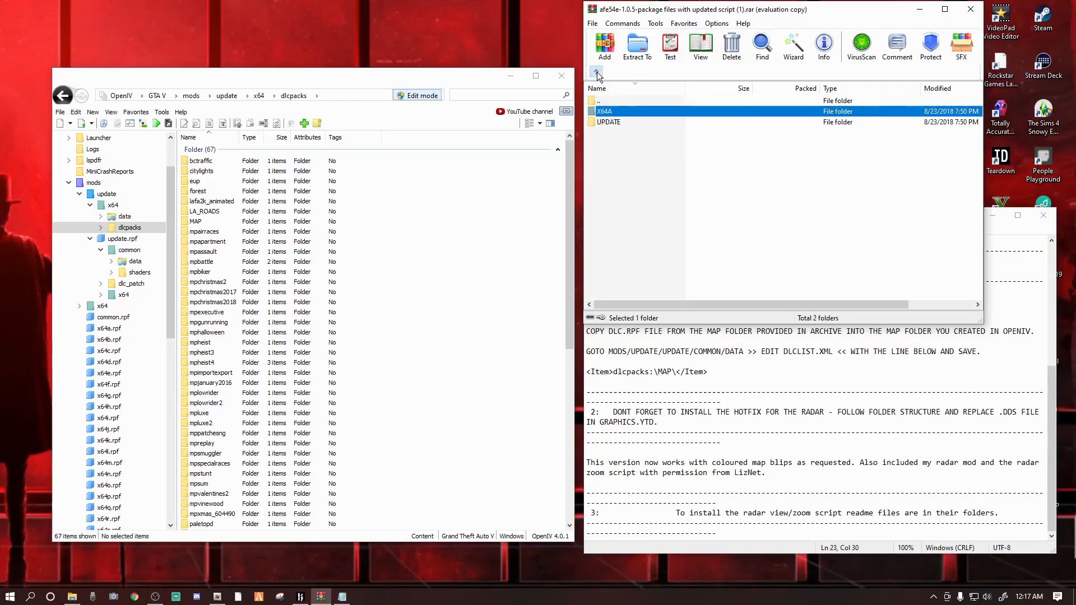
pyautogui.click(596, 72)
pyautogui.doubleClick(615, 111)
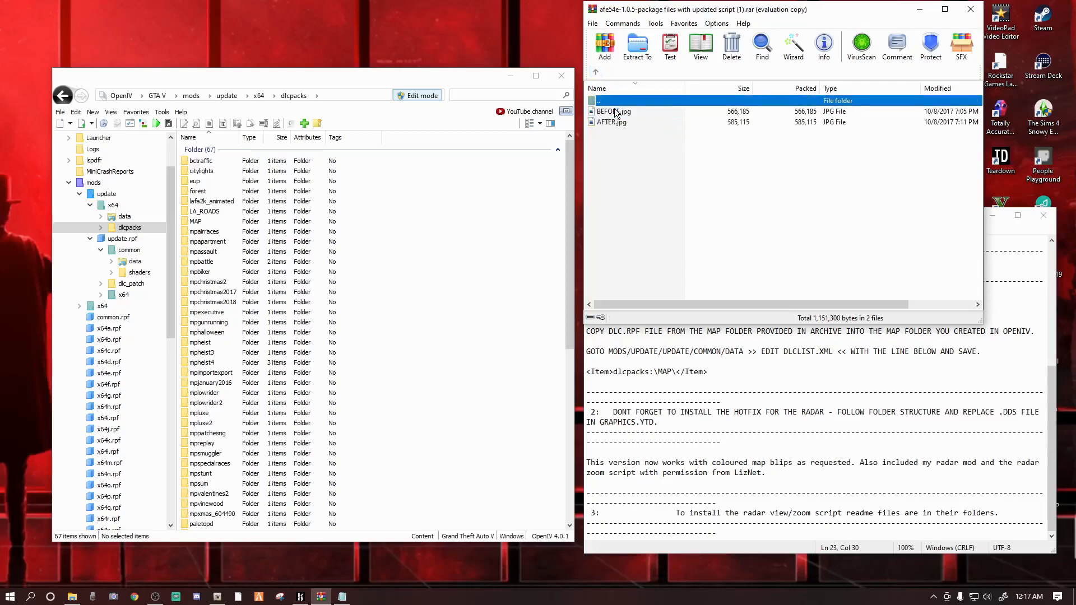
pyautogui.click(596, 72)
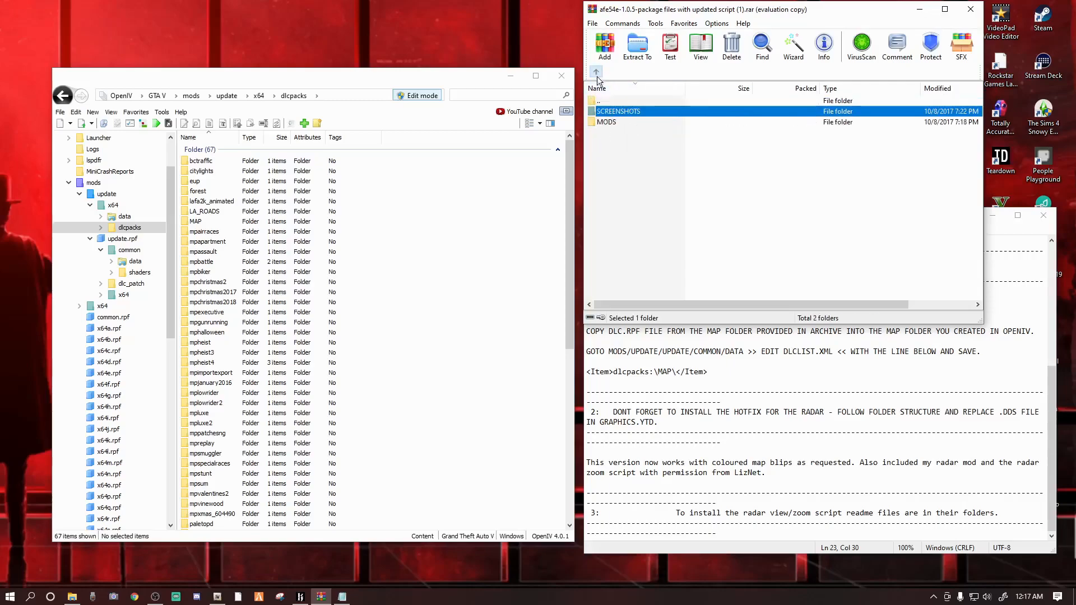
# Go to mods/x64a.rpf/textures in OpenIV and to the matching MODS/X64A/TEXTURES folder in the mod archive.
pyautogui.click(608, 122)
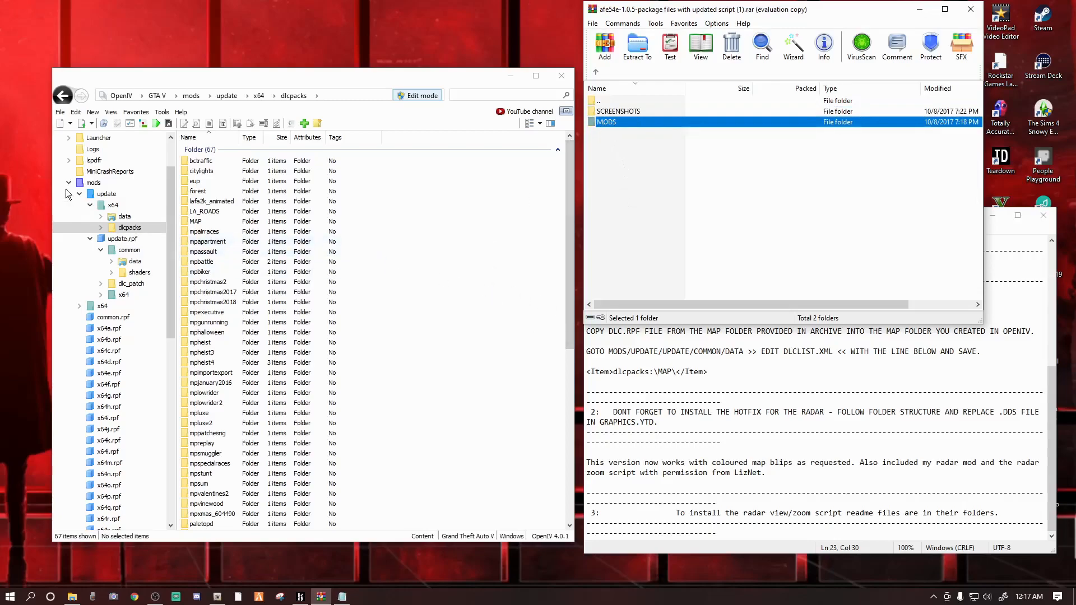
pyautogui.click(90, 183)
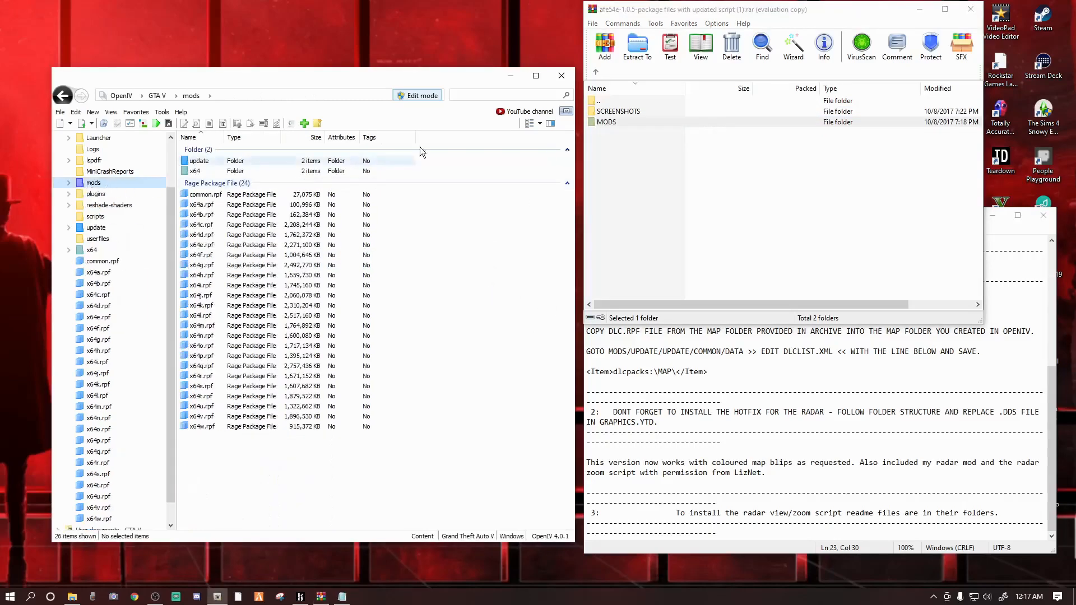
pyautogui.doubleClick(608, 122)
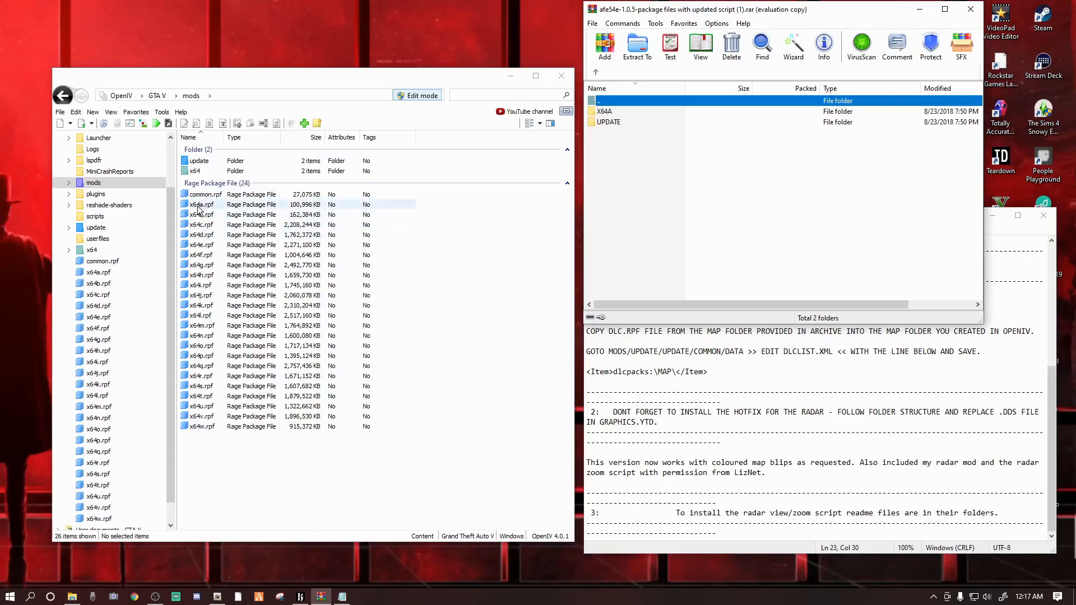
pyautogui.click(101, 274)
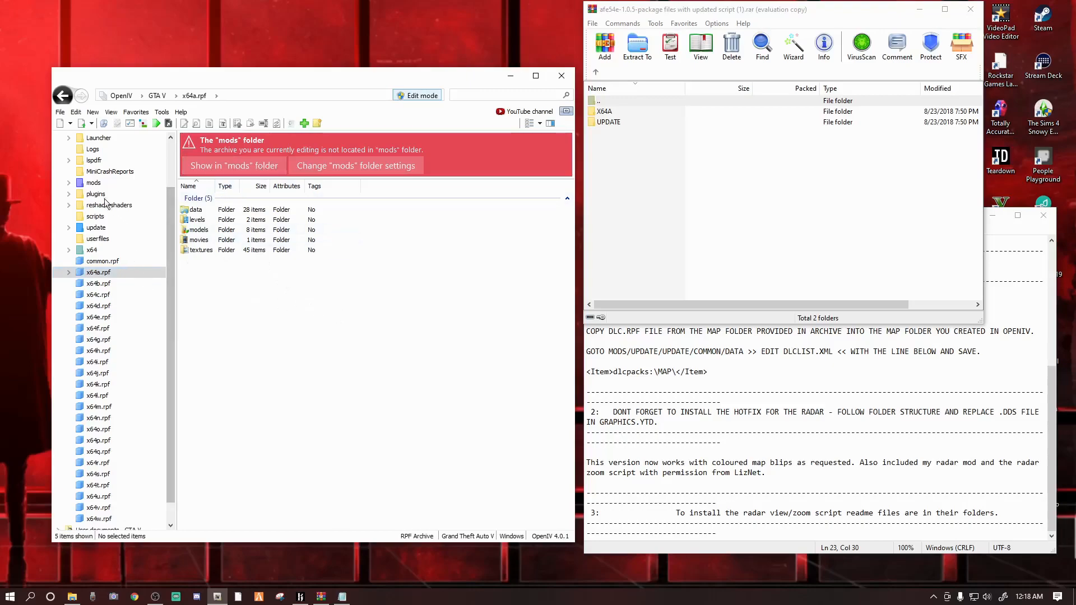
pyautogui.click(96, 184)
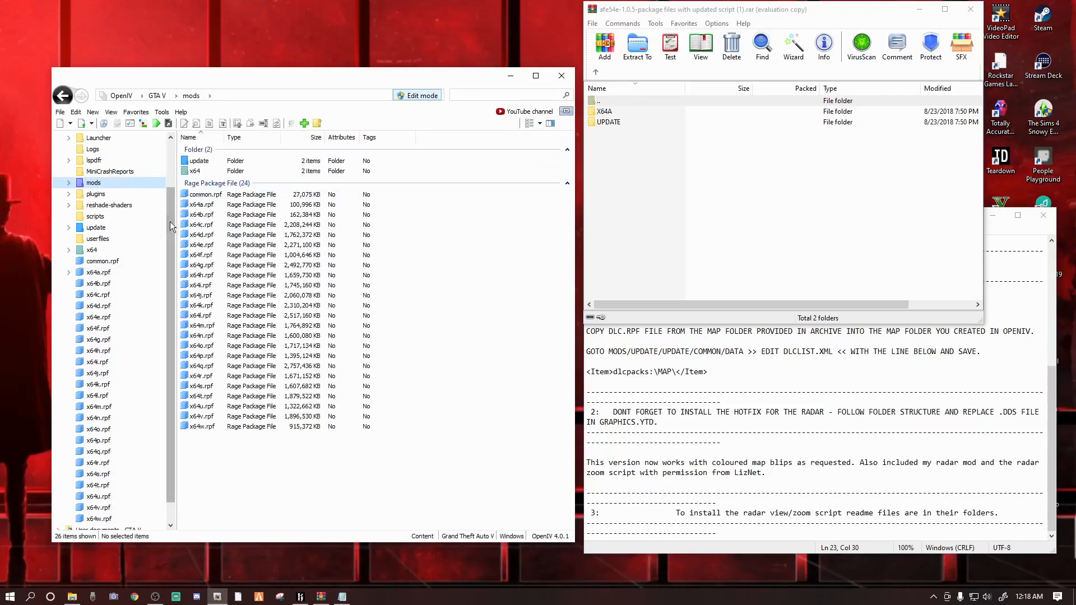
pyautogui.doubleClick(196, 205)
pyautogui.doubleClick(605, 111)
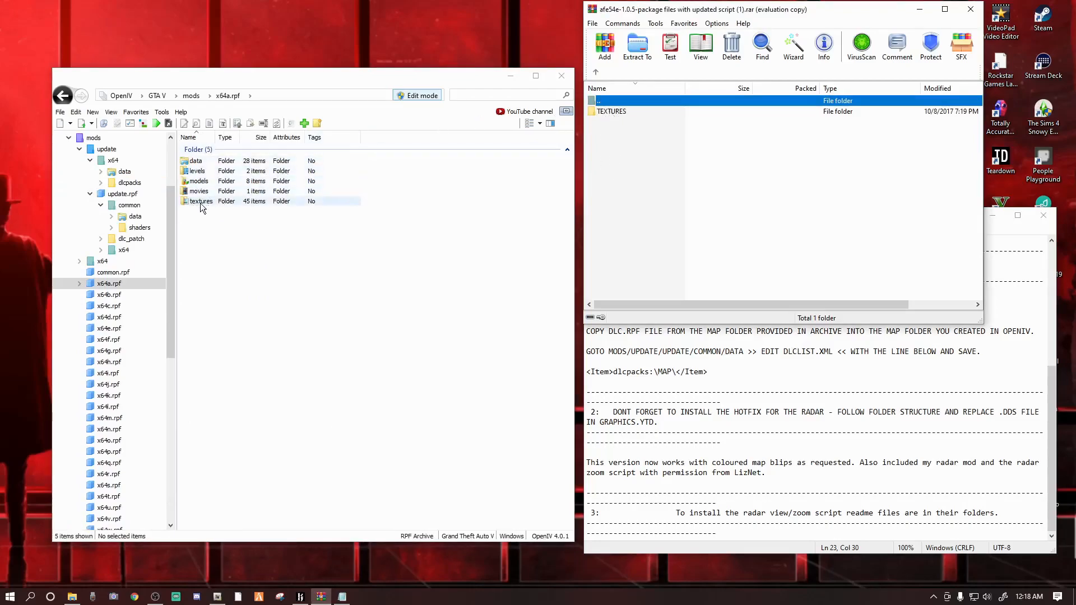
pyautogui.doubleClick(201, 203)
pyautogui.doubleClick(614, 113)
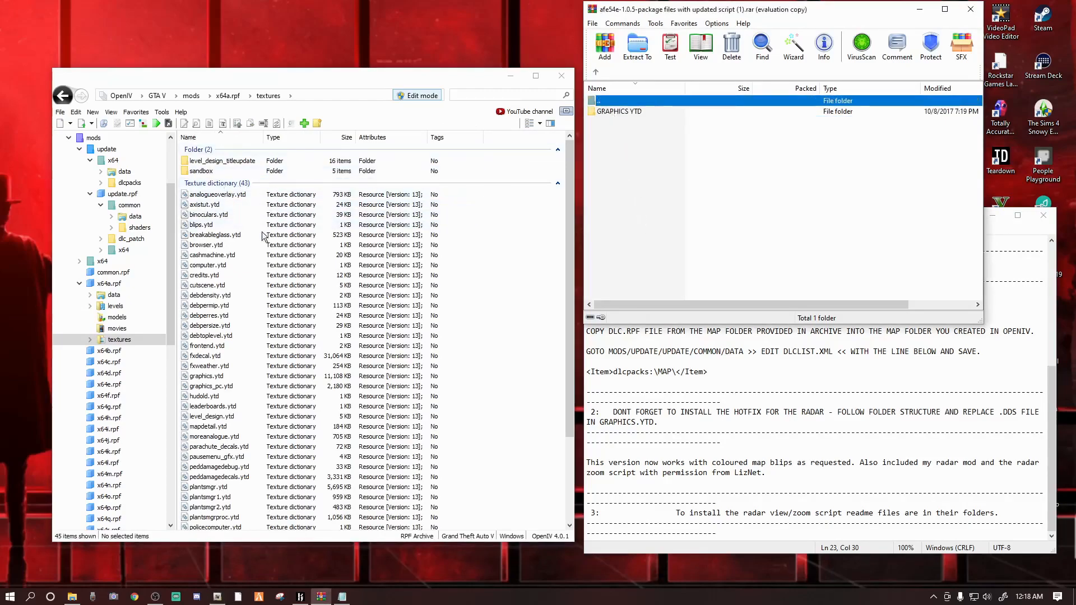
# Open graphics.ytd from the x64a textures for editing and select radarmasksm, with the archive's GRAPHICS YTD folder open alongside.
pyautogui.doubleClick(210, 379)
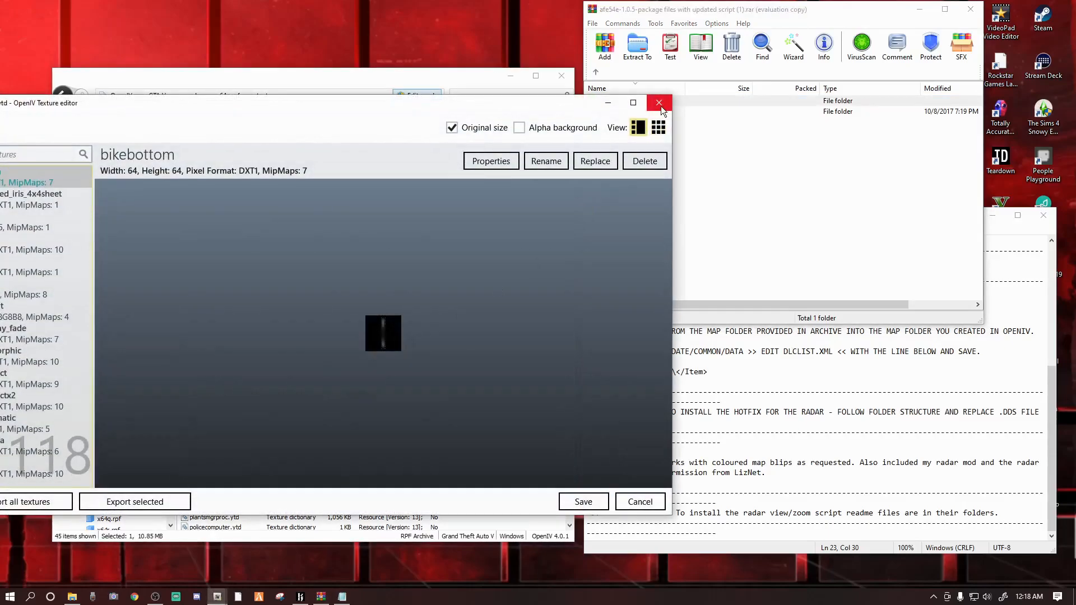
pyautogui.click(659, 104)
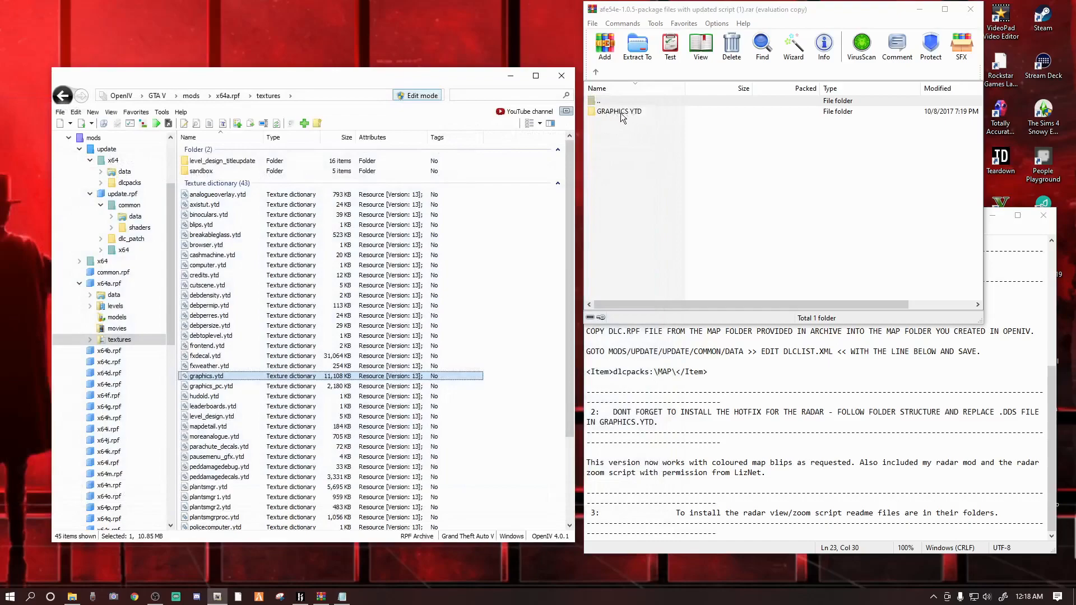
pyautogui.doubleClick(621, 112)
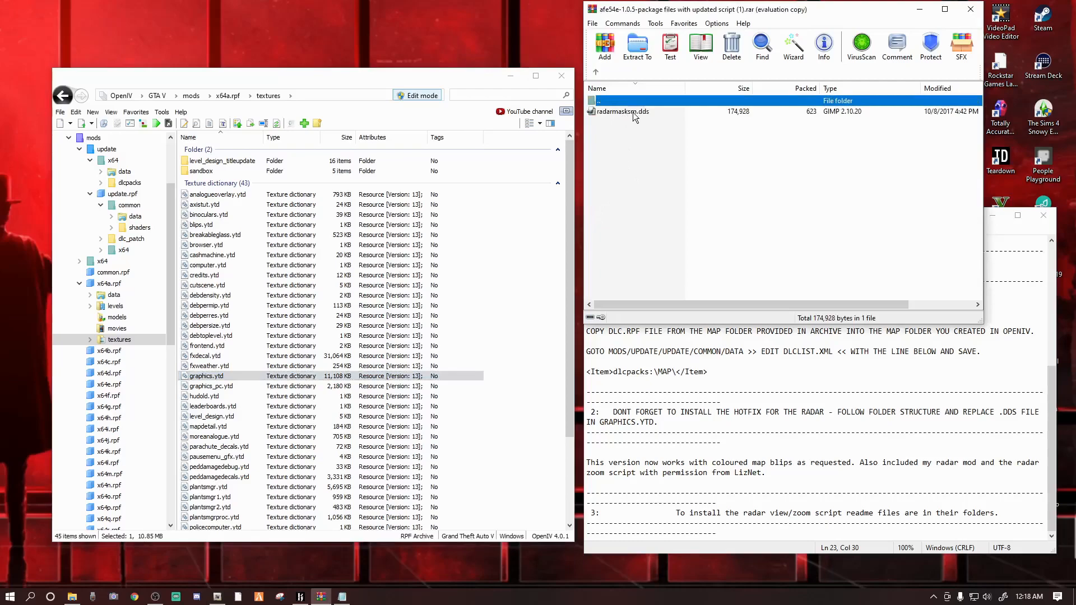
pyautogui.doubleClick(210, 378)
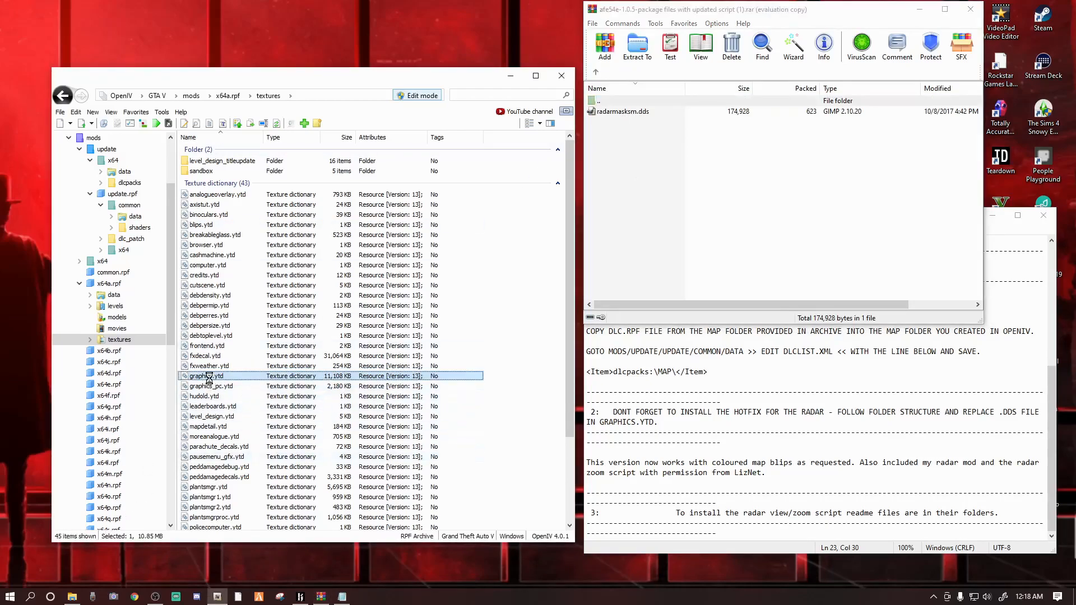
pyautogui.moveTo(383, 102); pyautogui.dragTo(600, 163)
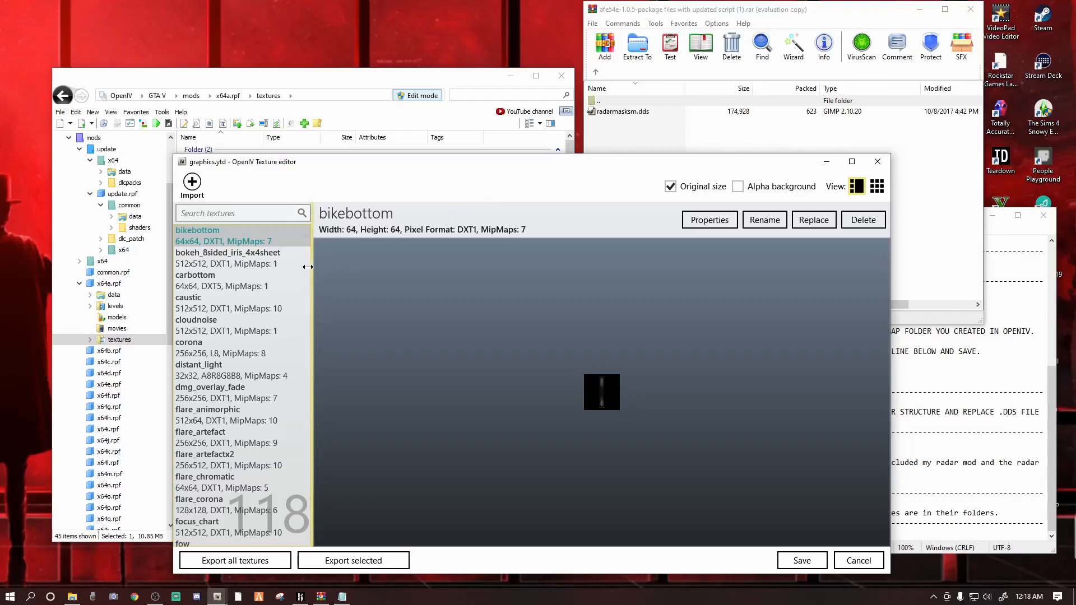
pyautogui.moveTo(306, 259); pyautogui.dragTo(201, 338)
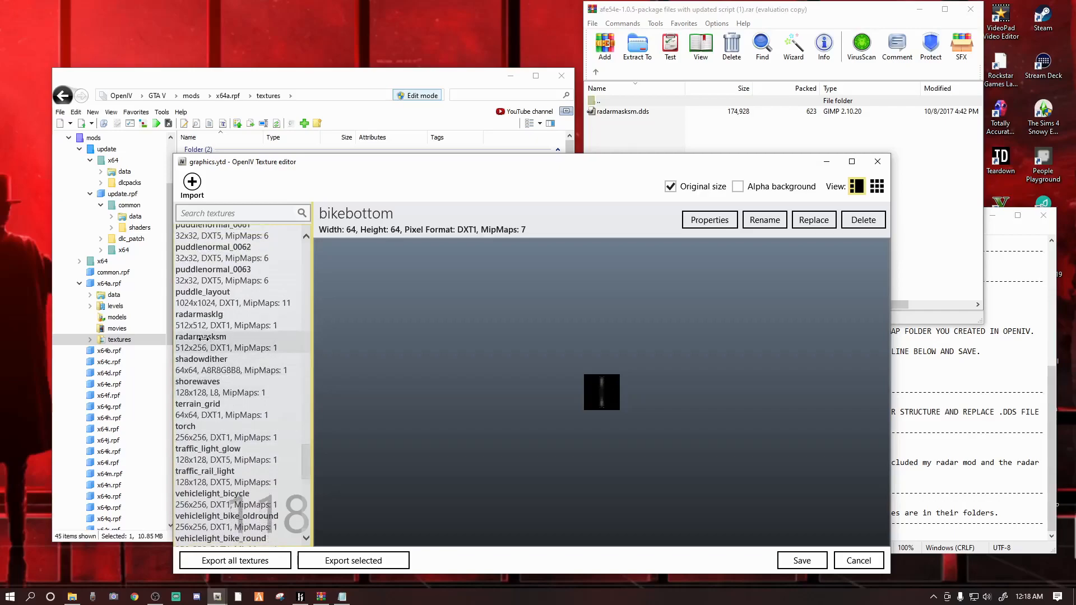
pyautogui.click(217, 342)
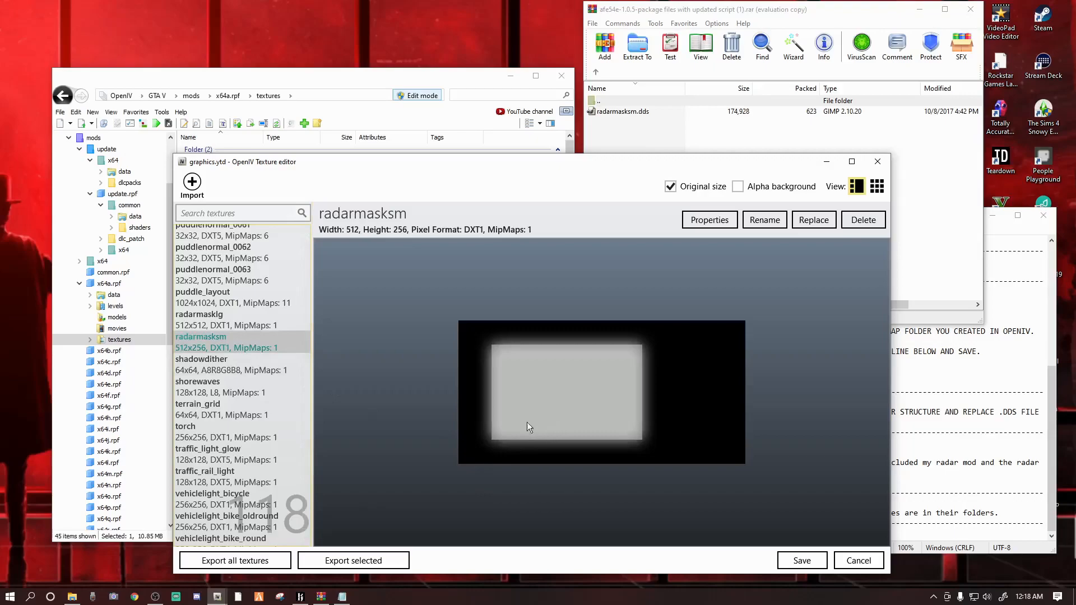
# Replace the radarmasksm texture with radarmasksm.dds from the mod archive and save graphics.ytd.
pyautogui.click(618, 115)
pyautogui.moveTo(617, 113); pyautogui.dragTo(541, 295)
pyautogui.moveTo(520, 340); pyautogui.dragTo(496, 398)
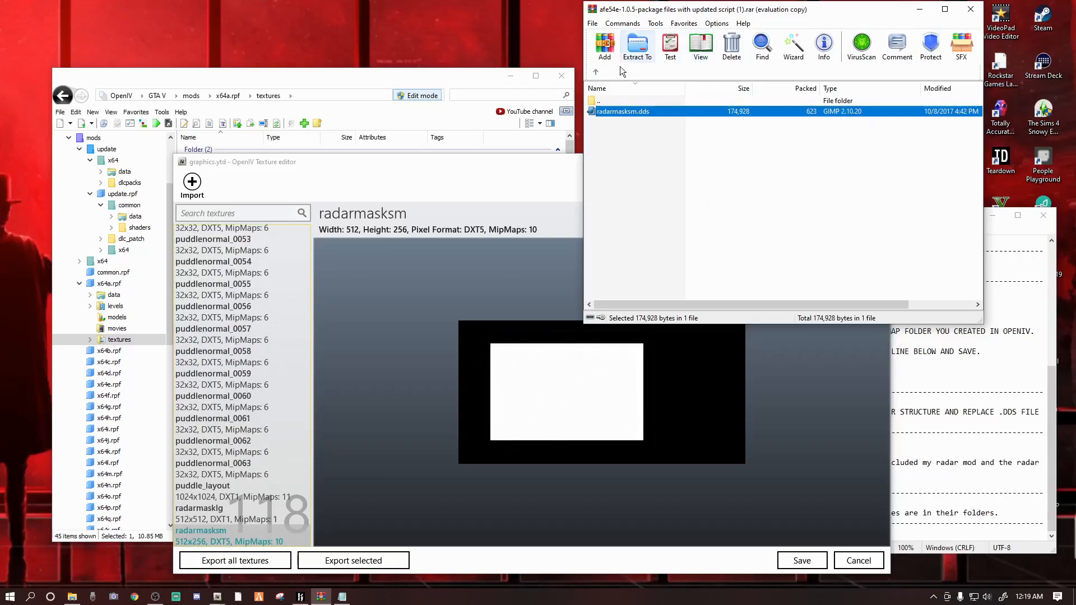
pyautogui.click(460, 166)
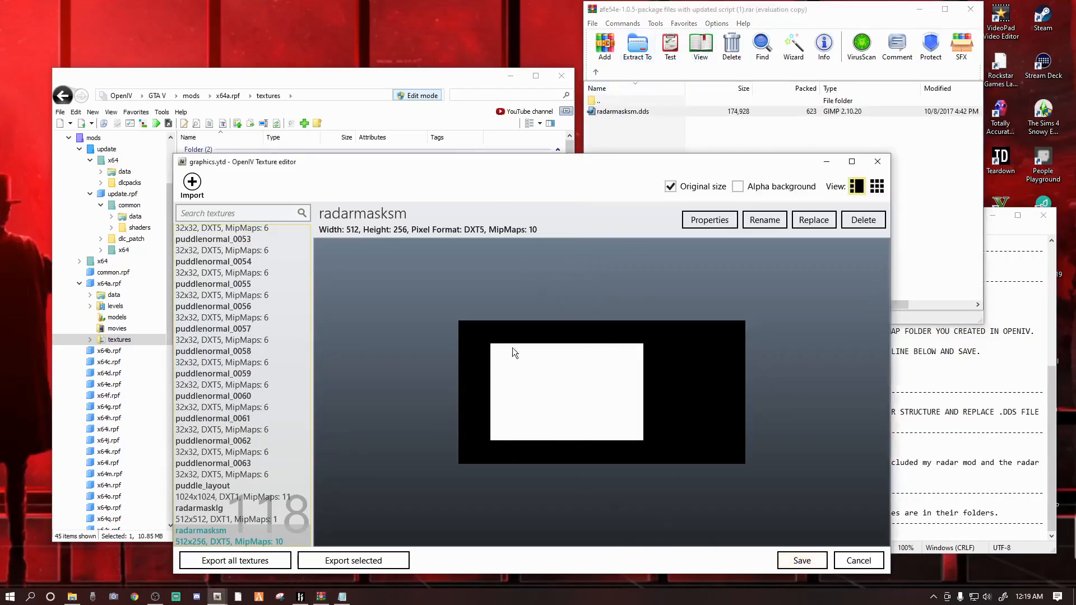
pyautogui.click(805, 561)
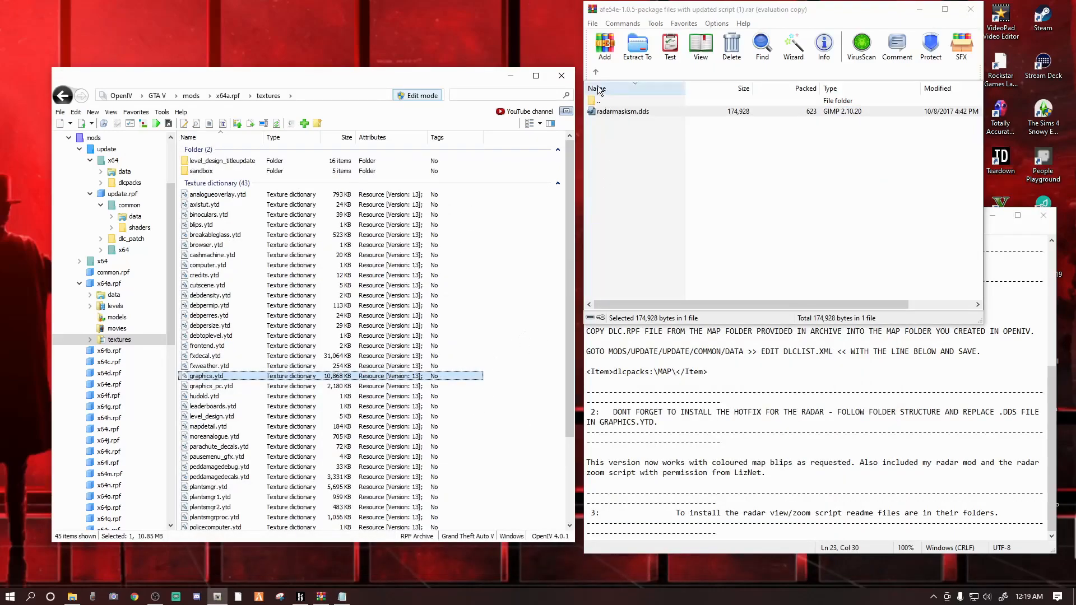
# Go to mods/update/update.rpf/x64/textures in OpenIV and to the matching TEXTURES folder under UPDATE in the mod archive.
pyautogui.click(597, 72)
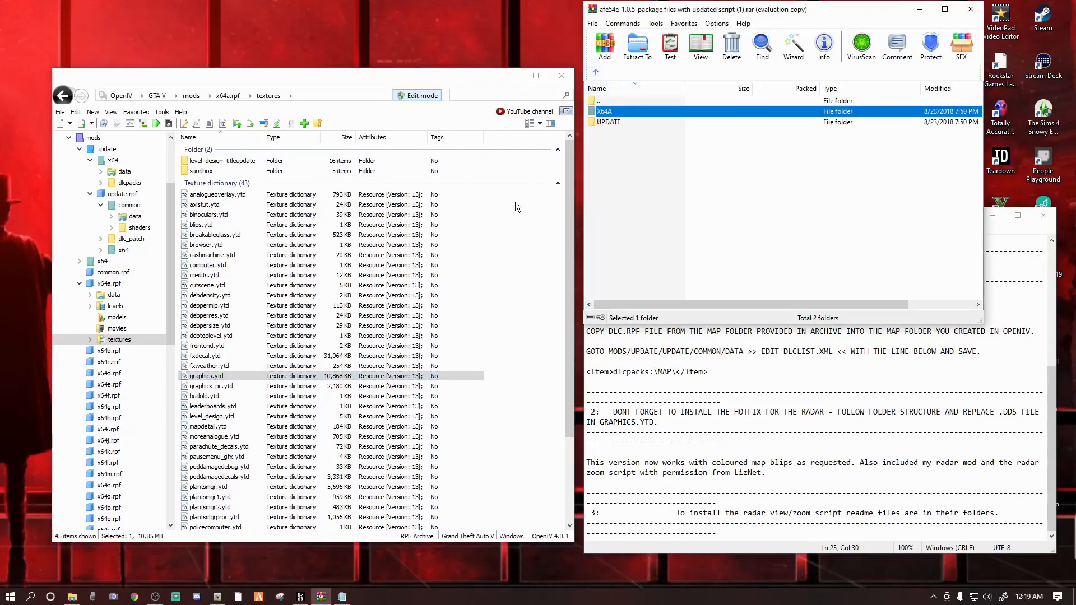
pyautogui.click(605, 122)
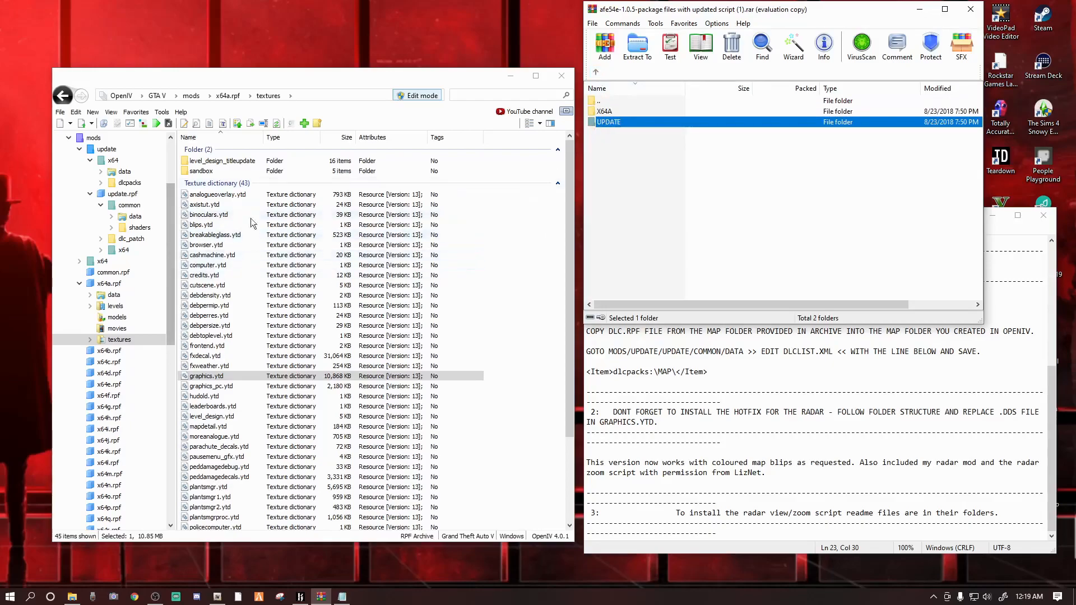
pyautogui.doubleClick(92, 139)
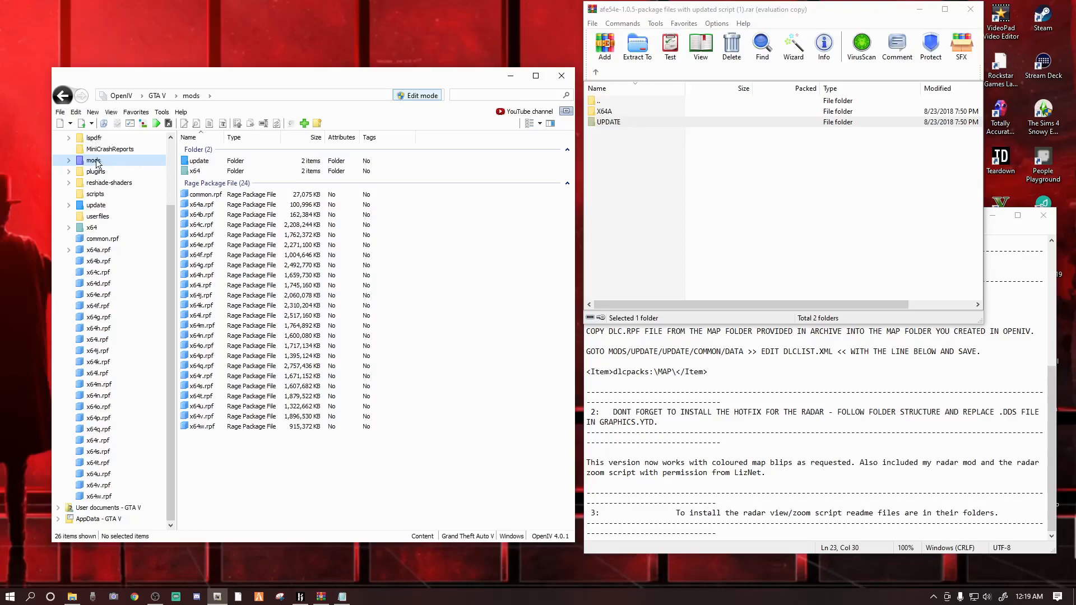
pyautogui.doubleClick(198, 161)
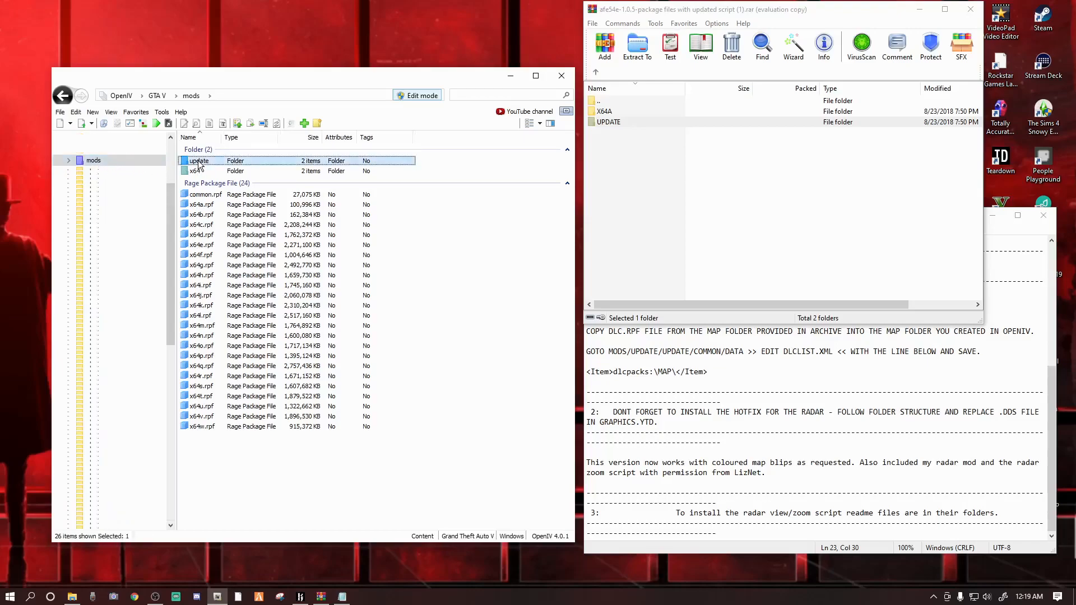
pyautogui.doubleClick(608, 122)
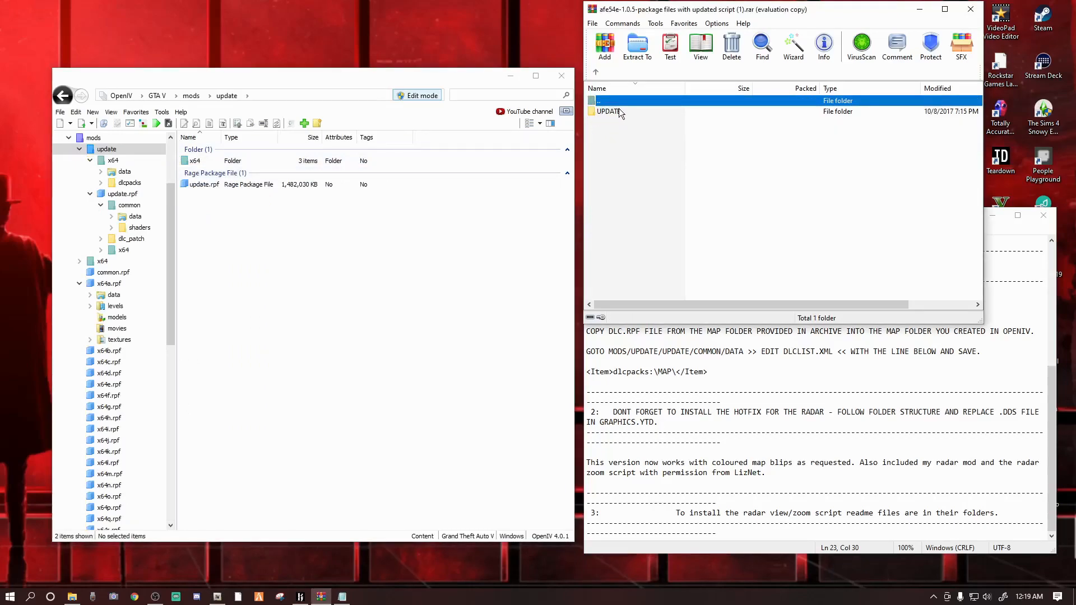
pyautogui.doubleClick(203, 185)
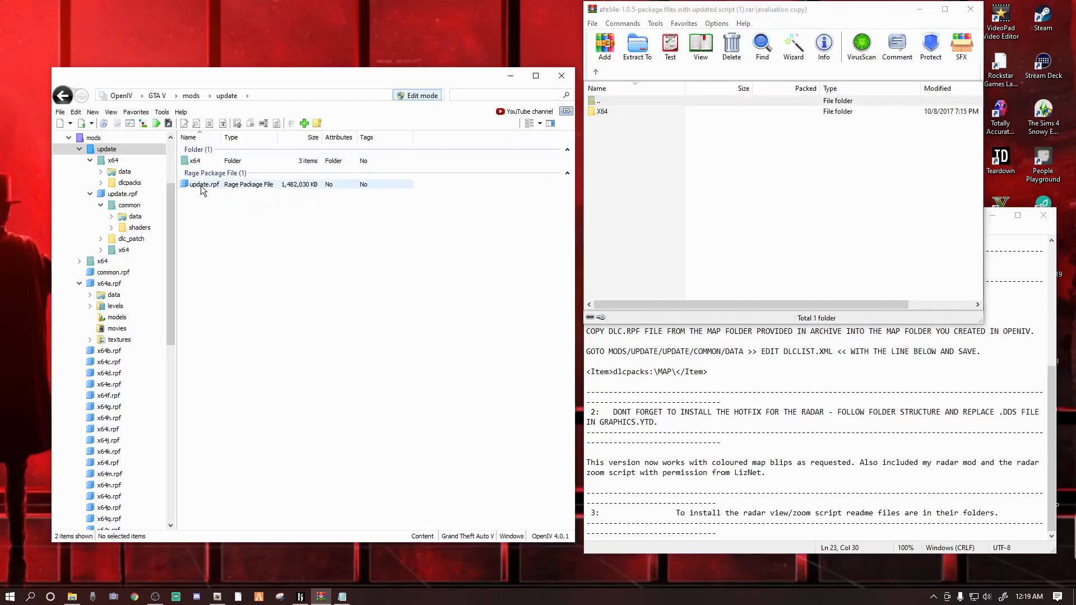
pyautogui.doubleClick(608, 112)
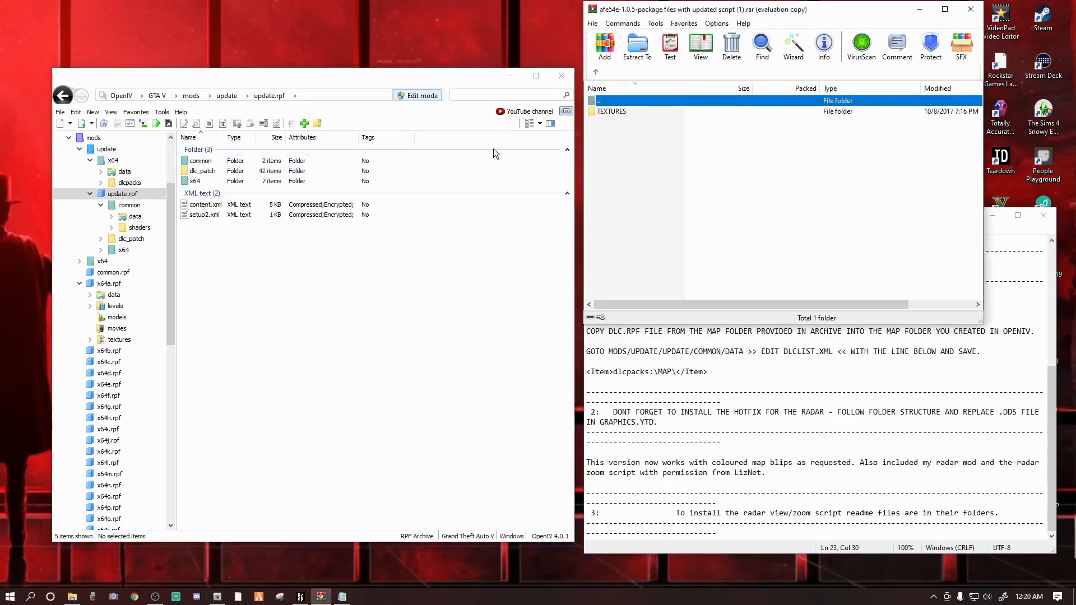
pyautogui.doubleClick(195, 183)
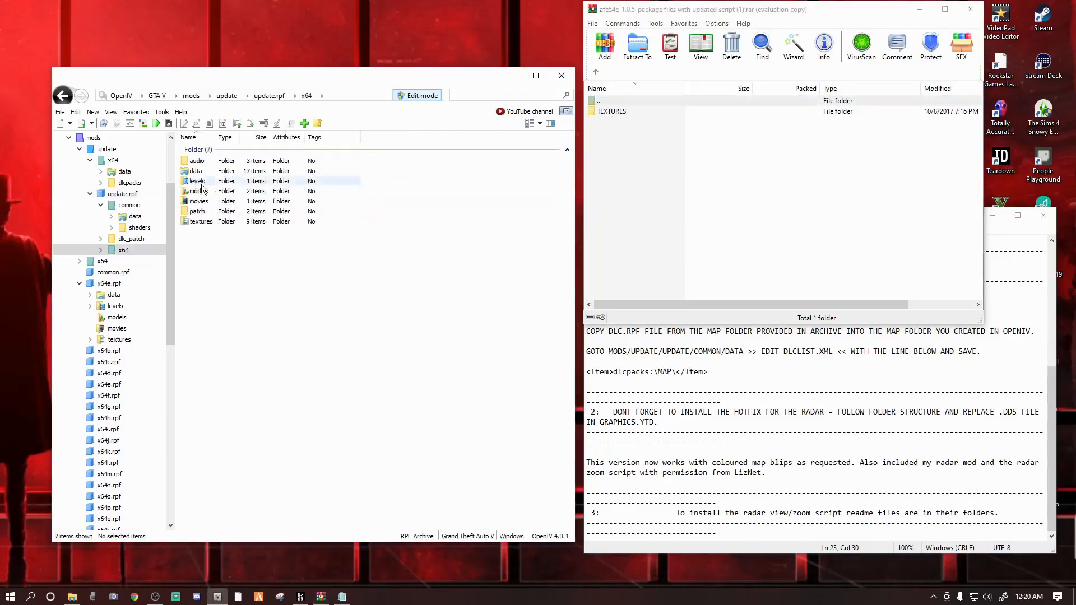
pyautogui.doubleClick(200, 221)
pyautogui.doubleClick(609, 112)
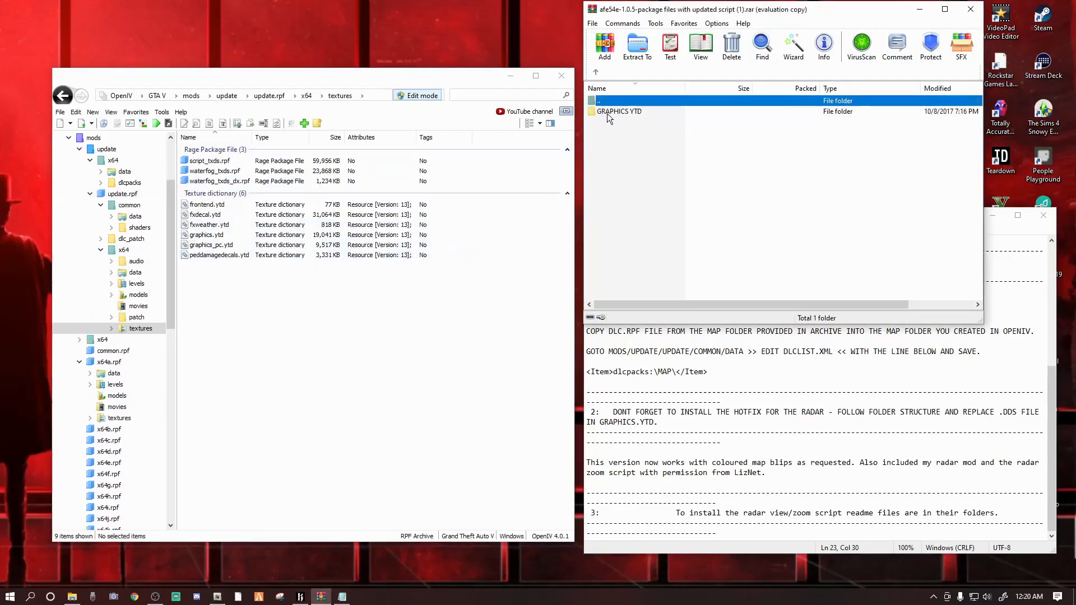
# Replace radarmasksm in update.rpf's graphics.ytd with radarmasksm.dds from the archive's GRAPHICS YTD folder, and save the texture dictionary.
pyautogui.doubleClick(203, 236)
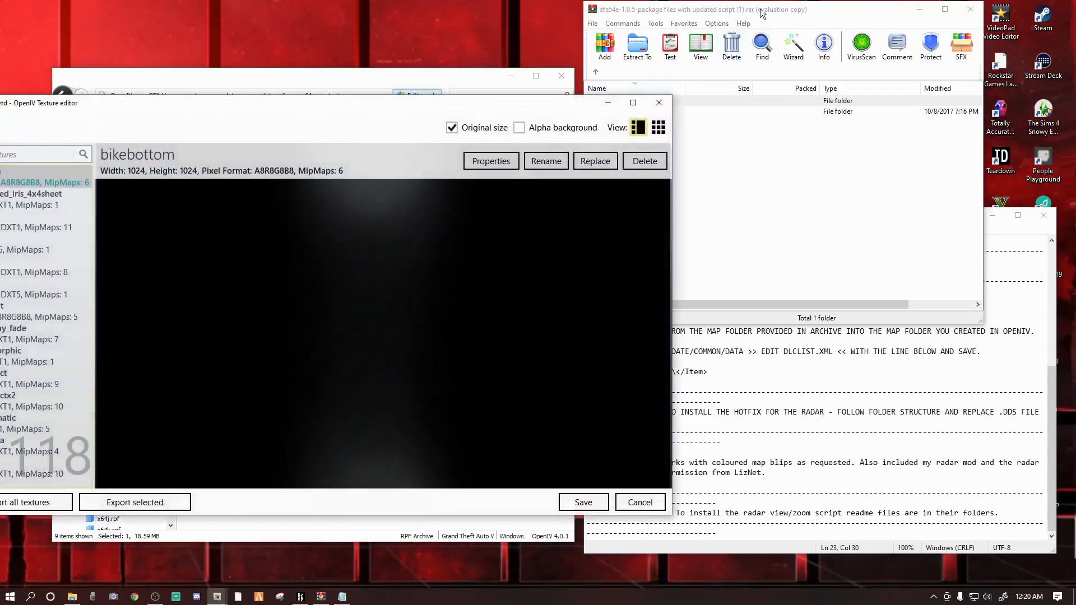
pyautogui.click(763, 13)
pyautogui.doubleClick(623, 112)
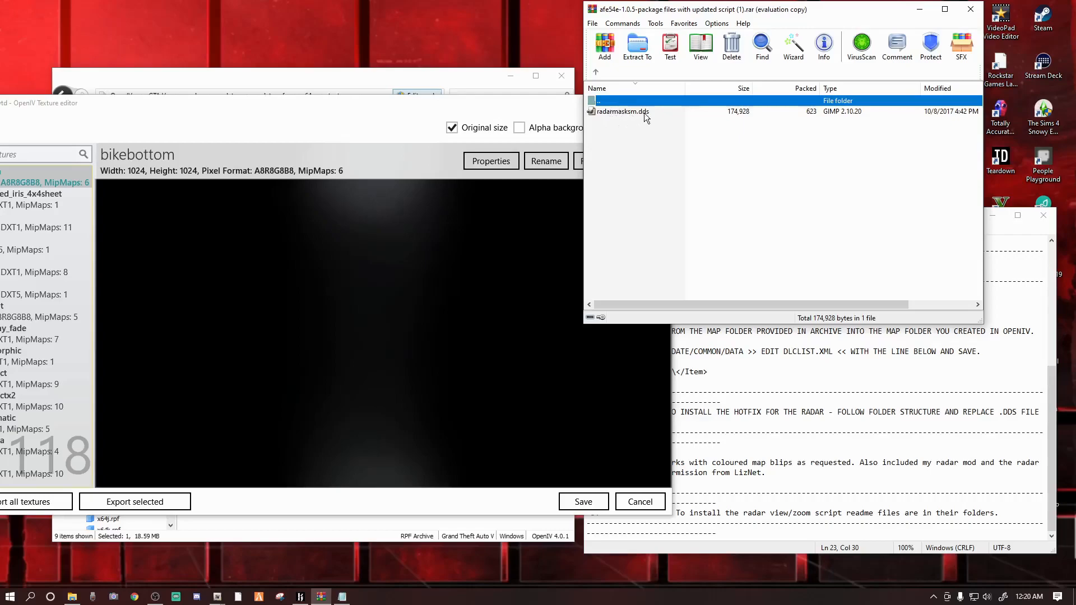
pyautogui.moveTo(347, 106); pyautogui.dragTo(543, 176)
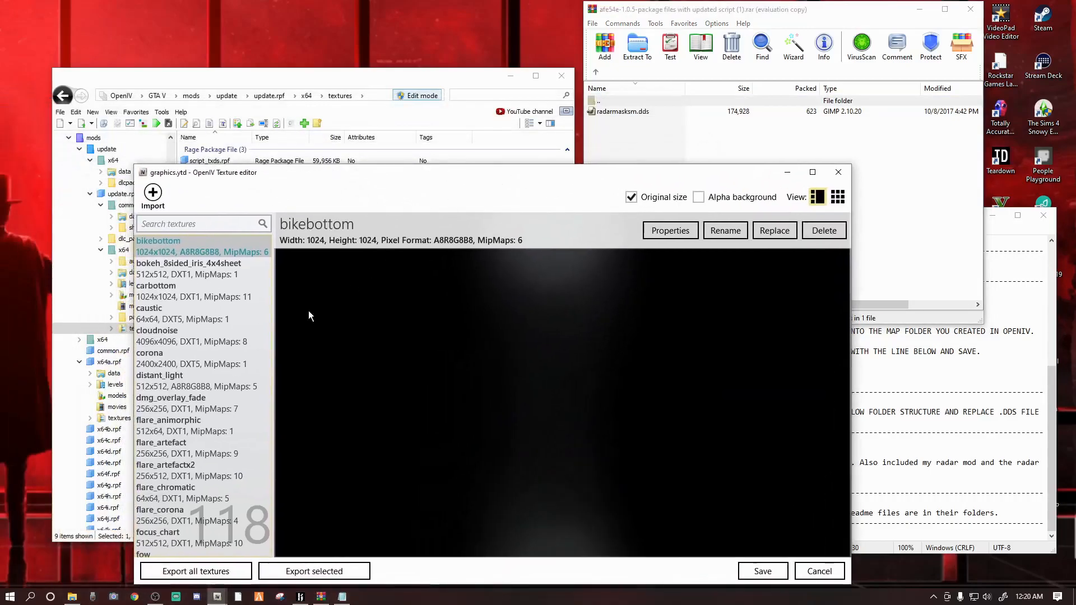
pyautogui.moveTo(270, 285); pyautogui.dragTo(270, 474)
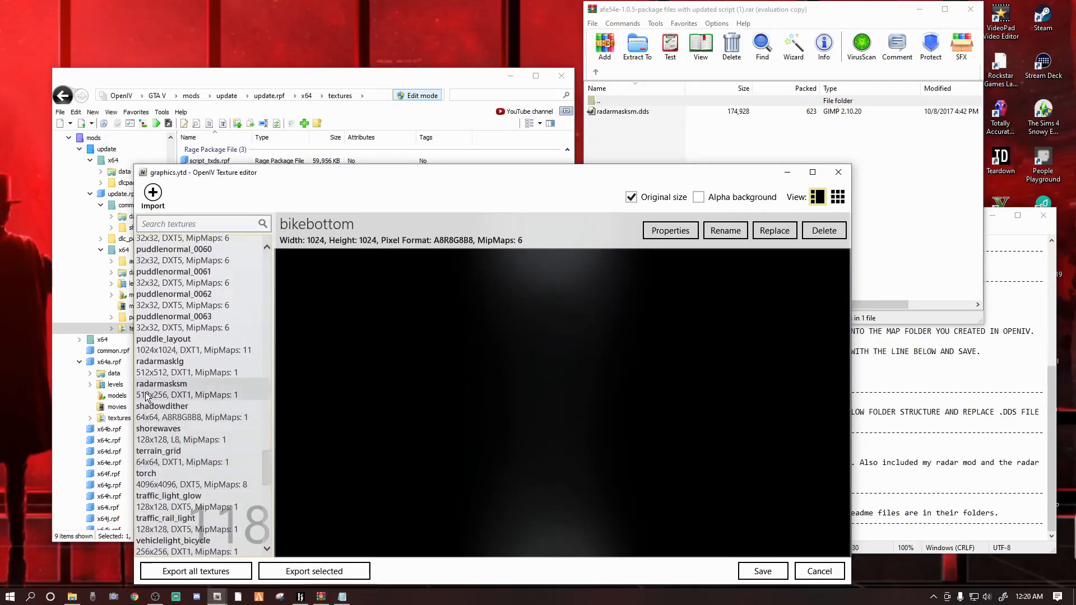
pyautogui.click(167, 388)
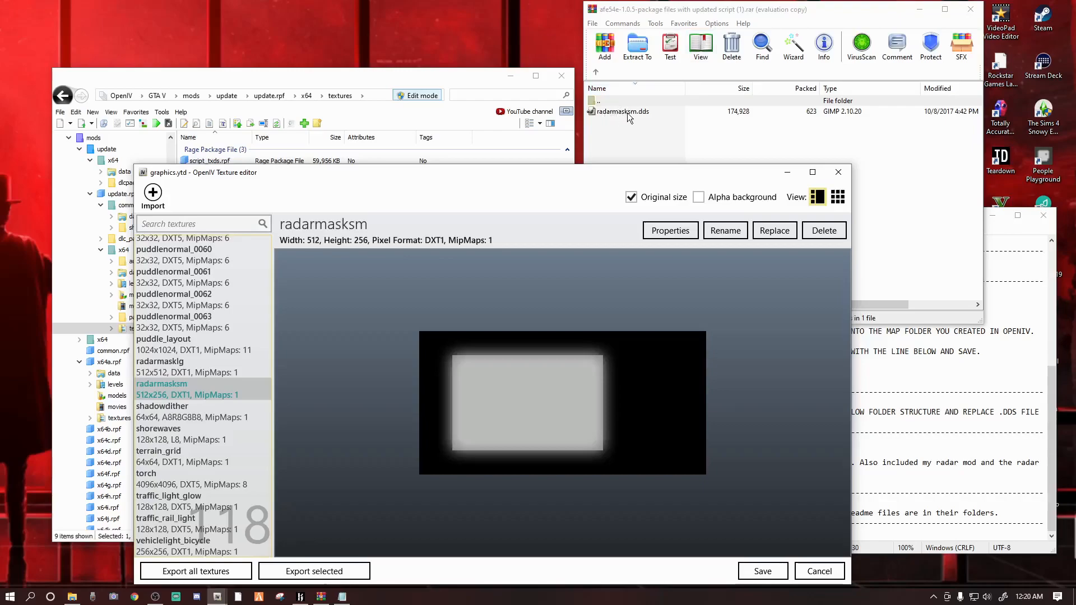
pyautogui.moveTo(629, 114); pyautogui.dragTo(516, 408)
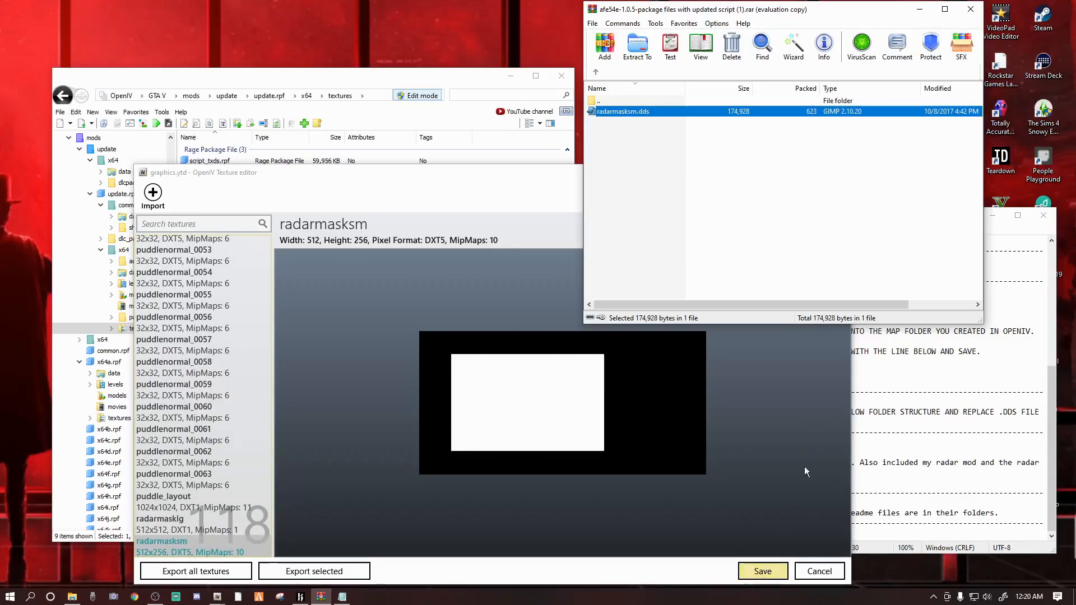
pyautogui.click(769, 579)
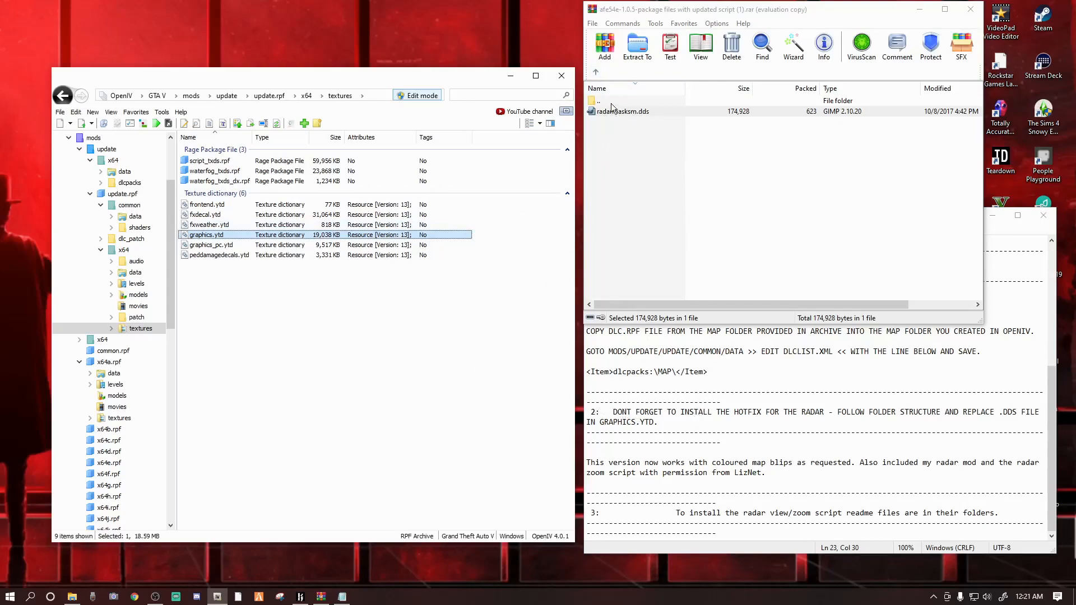
# Go to the radar satalite view folder in the mod archive and check the contents of its BACKUP FILES subfolder.
pyautogui.click(595, 73)
pyautogui.click(596, 73)
pyautogui.click(595, 73)
pyautogui.click(595, 73)
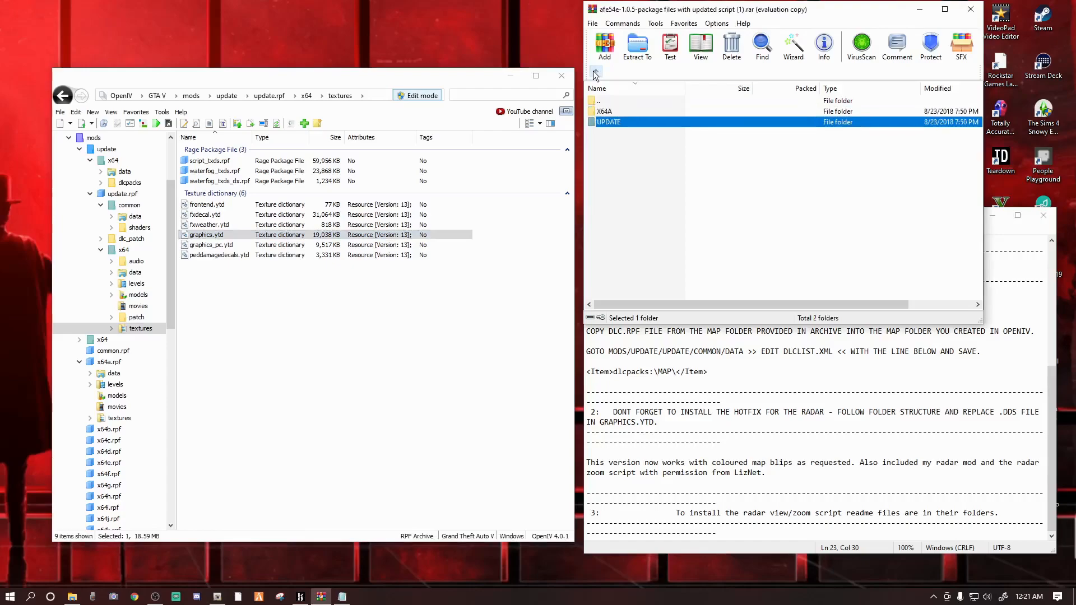
pyautogui.click(595, 73)
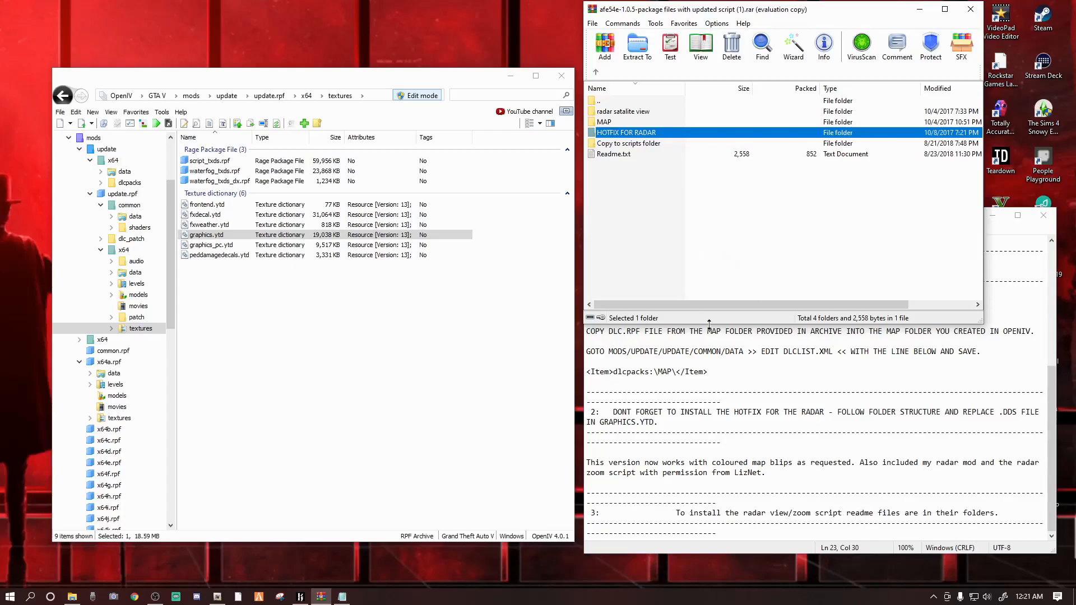
pyautogui.doubleClick(626, 112)
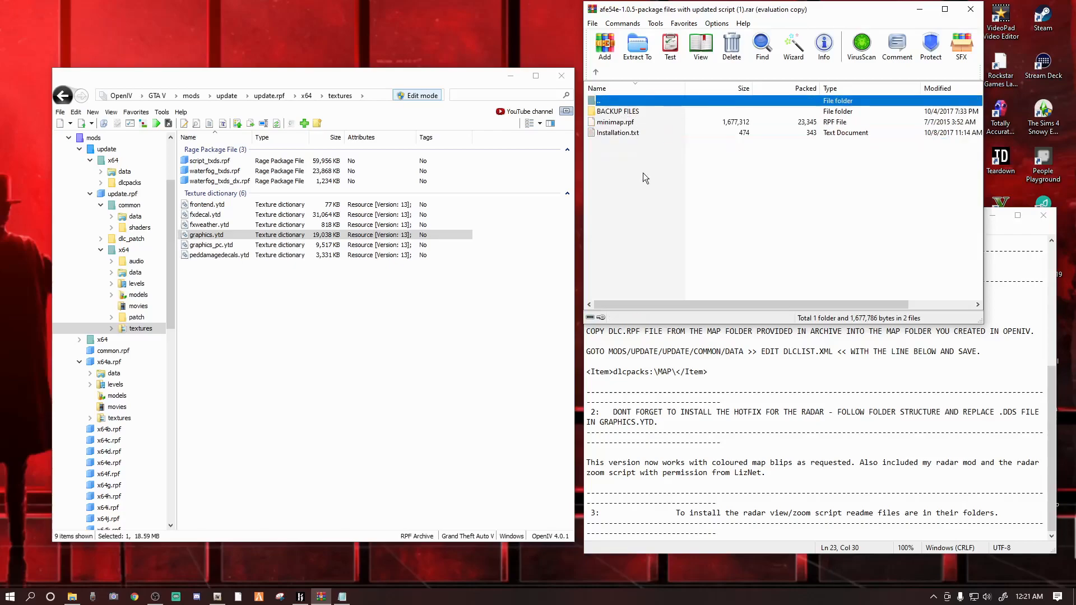
pyautogui.doubleClick(619, 113)
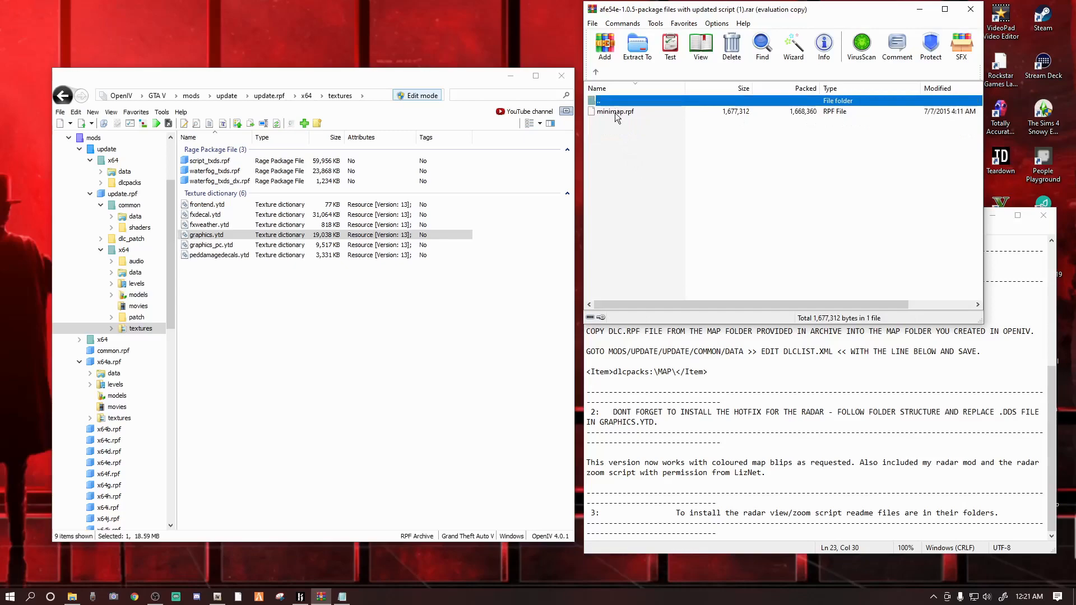
pyautogui.click(596, 73)
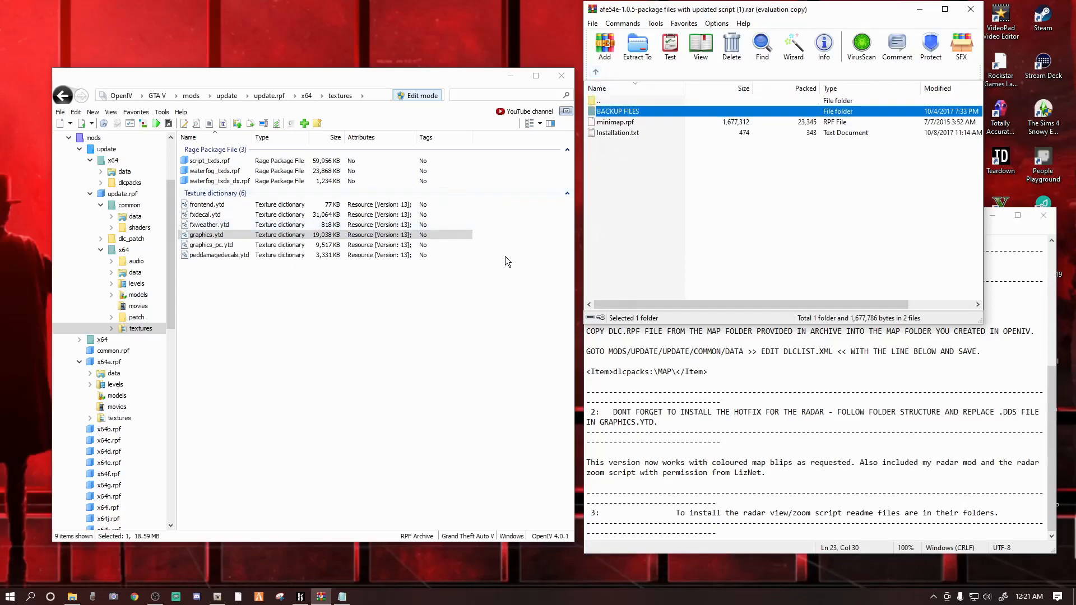
# Read Installation.txt for the satellite radar view and highlight the x64e.rpf\levels\gta5\ path in it.
pyautogui.doubleClick(615, 136)
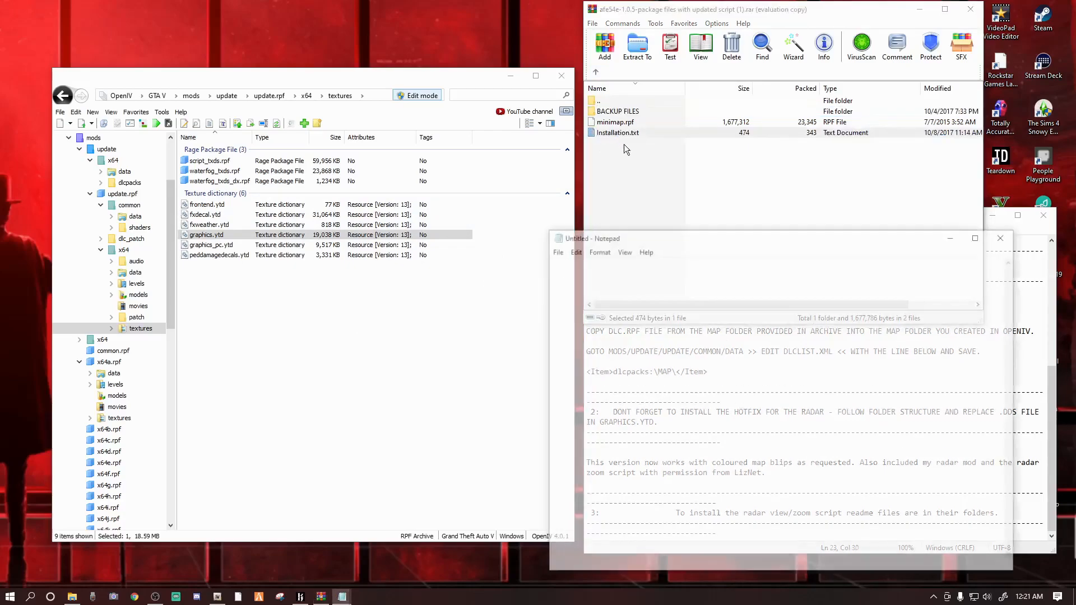
pyautogui.moveTo(709, 237); pyautogui.dragTo(754, 230)
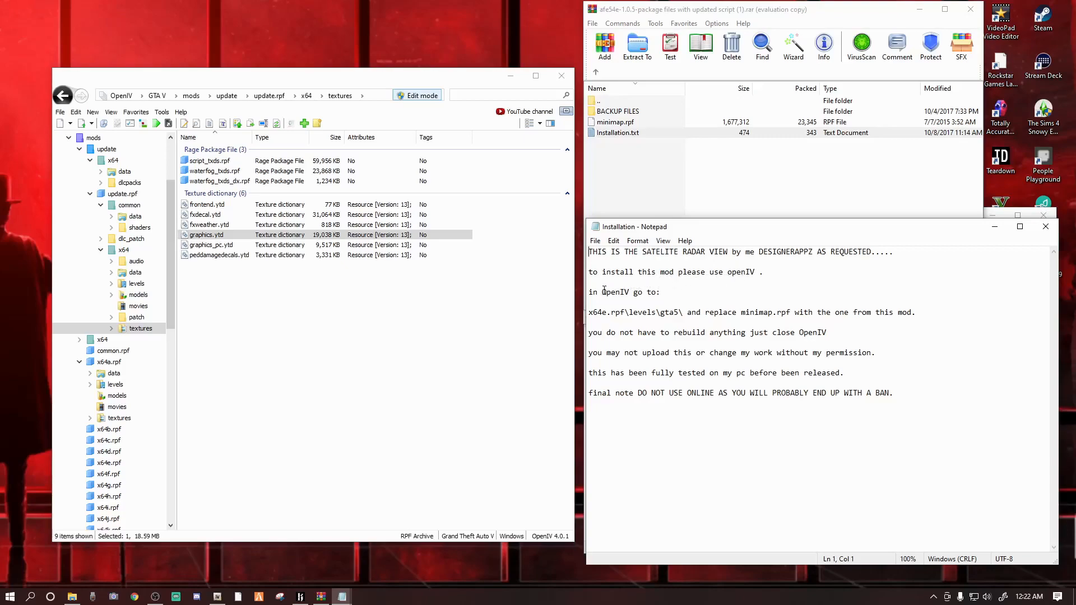
pyautogui.moveTo(589, 312); pyautogui.dragTo(685, 310)
pyautogui.click(891, 350)
# Go to mods/x64e.rpf/levels/gta5 in OpenIV.
pyautogui.click(213, 236)
pyautogui.doubleClick(93, 139)
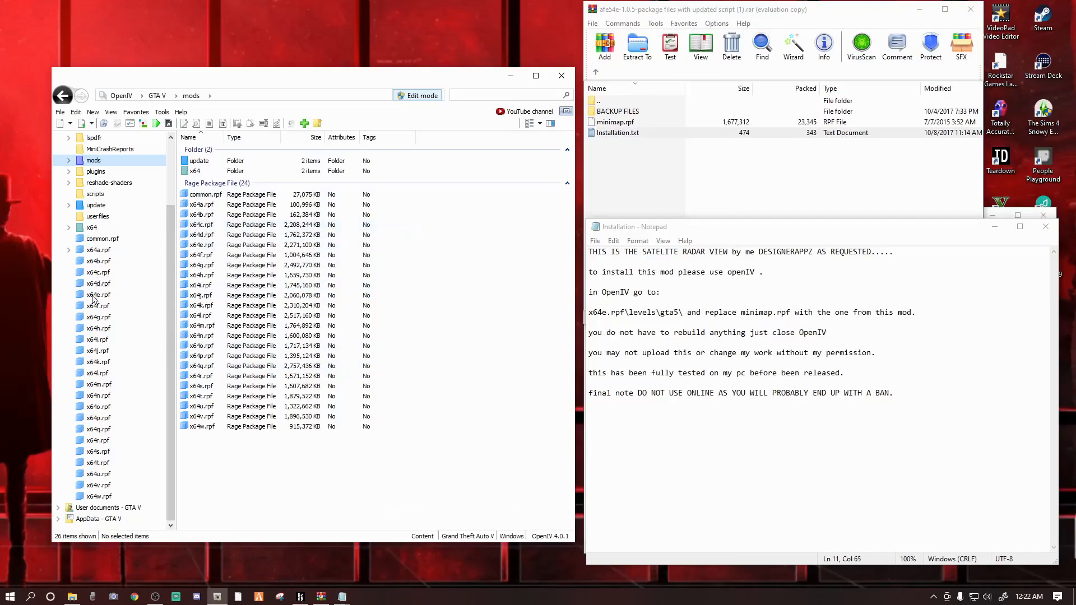
pyautogui.doubleClick(202, 246)
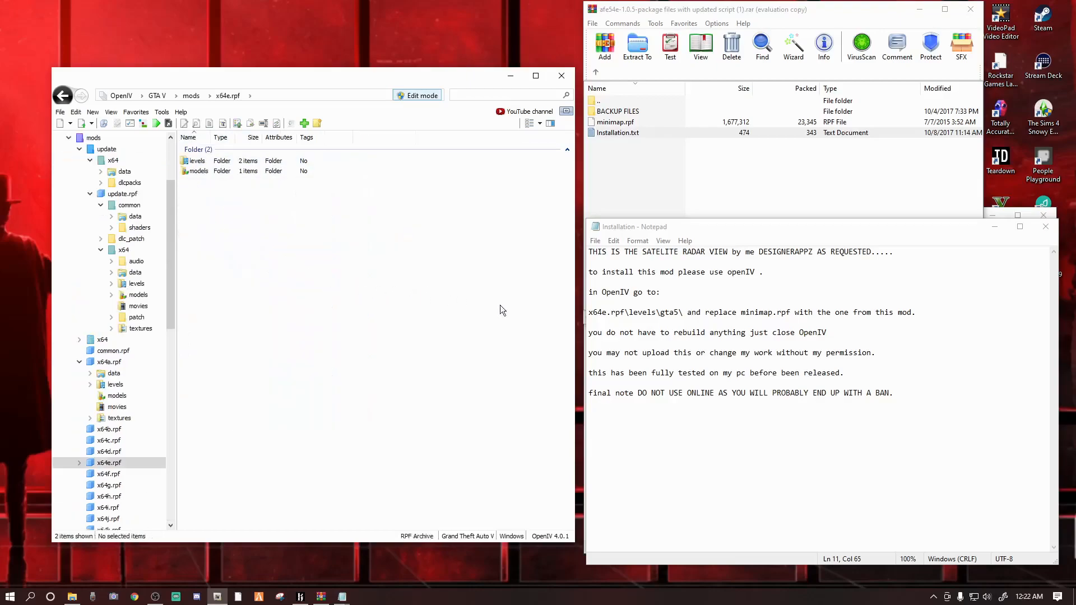
pyautogui.doubleClick(193, 161)
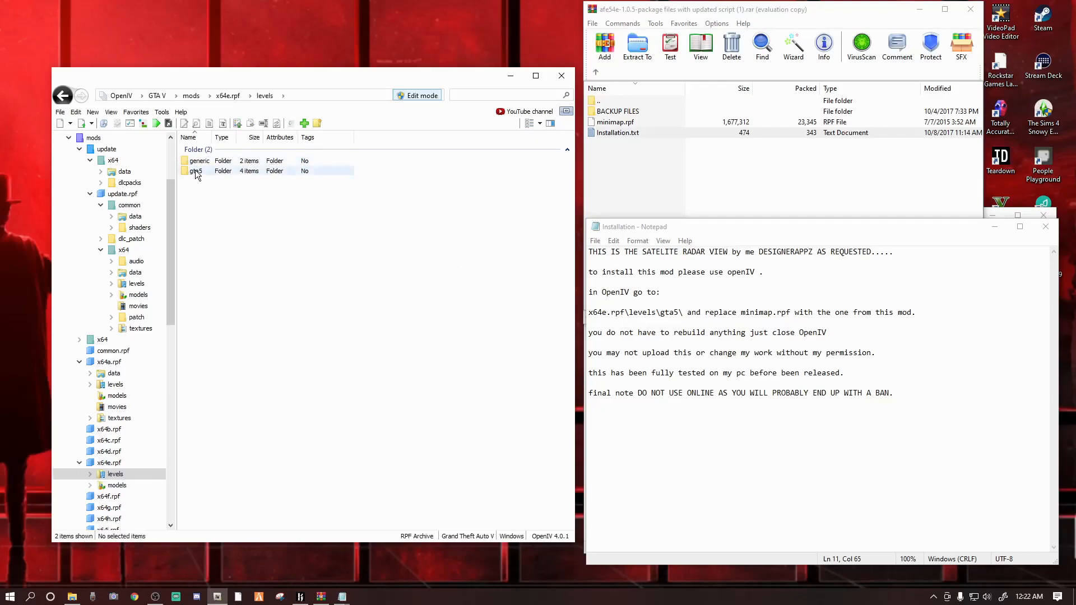
pyautogui.doubleClick(196, 171)
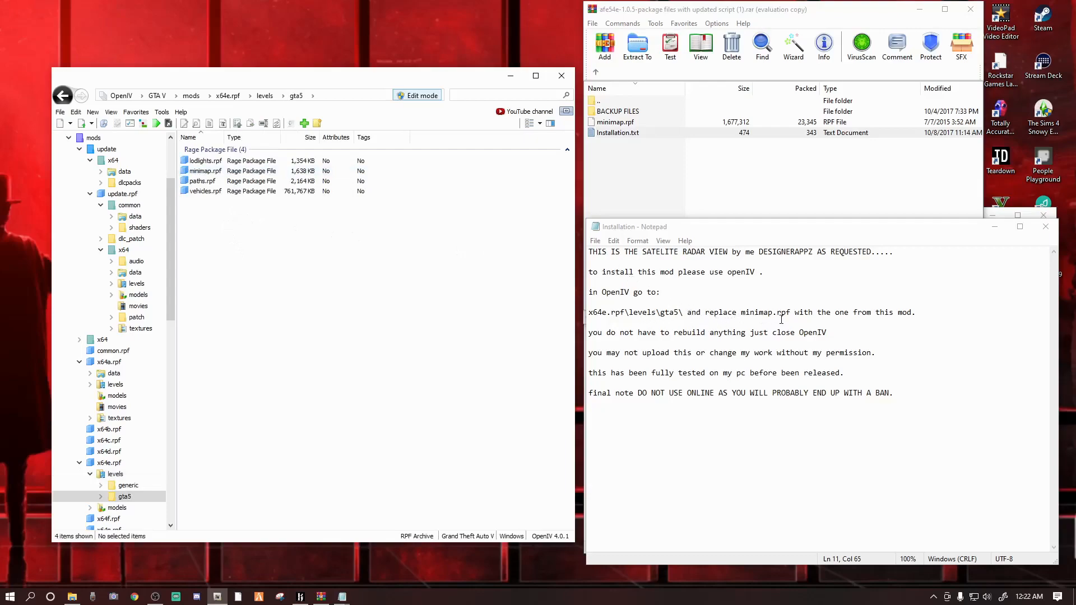
# Replace minimap.rpf in x64e.rpf's gta5 folder with the minimap.rpf from the archive's radar satalite view folder.
pyautogui.click(613, 123)
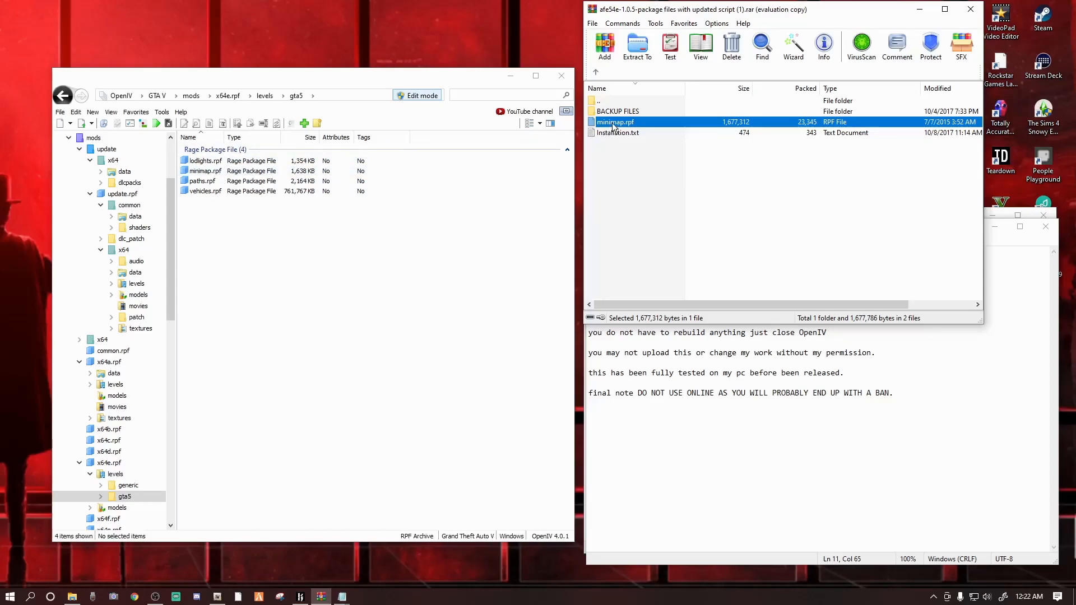
pyautogui.moveTo(610, 124); pyautogui.dragTo(200, 175)
pyautogui.doubleClick(199, 172)
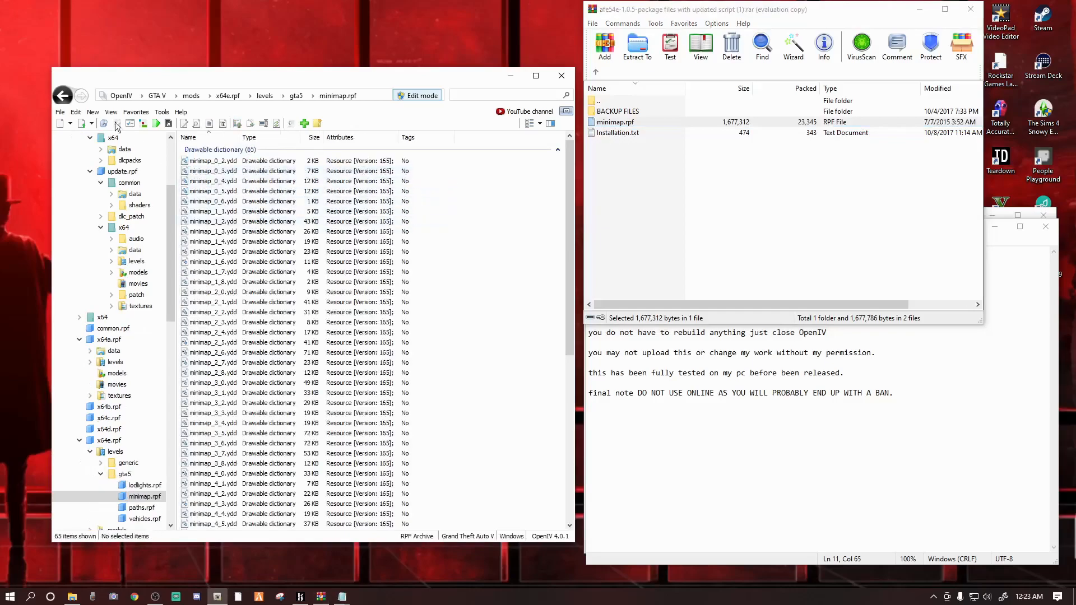
pyautogui.click(65, 95)
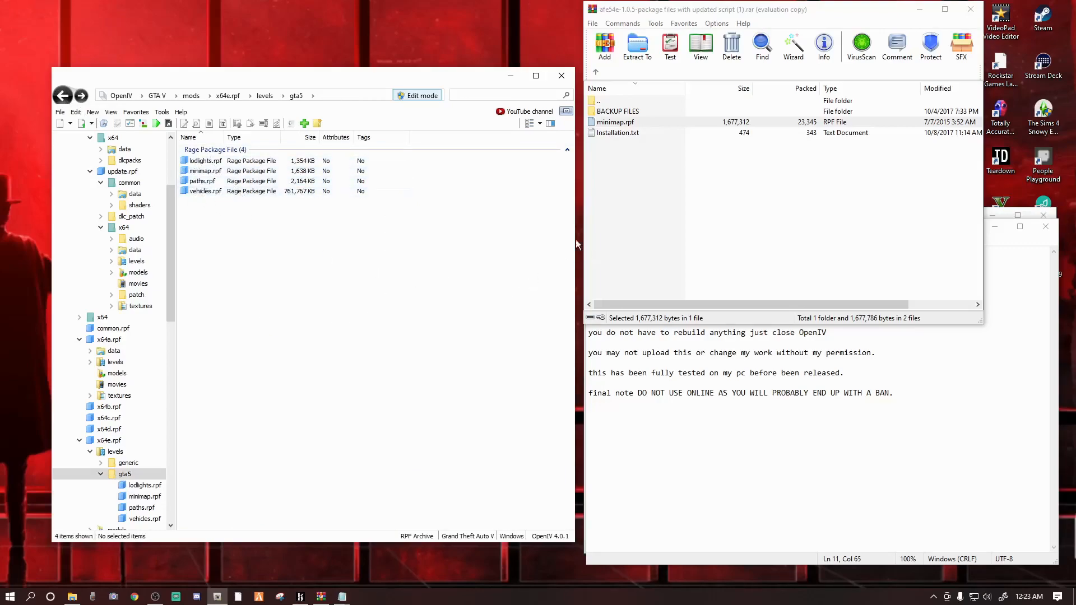
pyautogui.moveTo(634, 123); pyautogui.dragTo(445, 207)
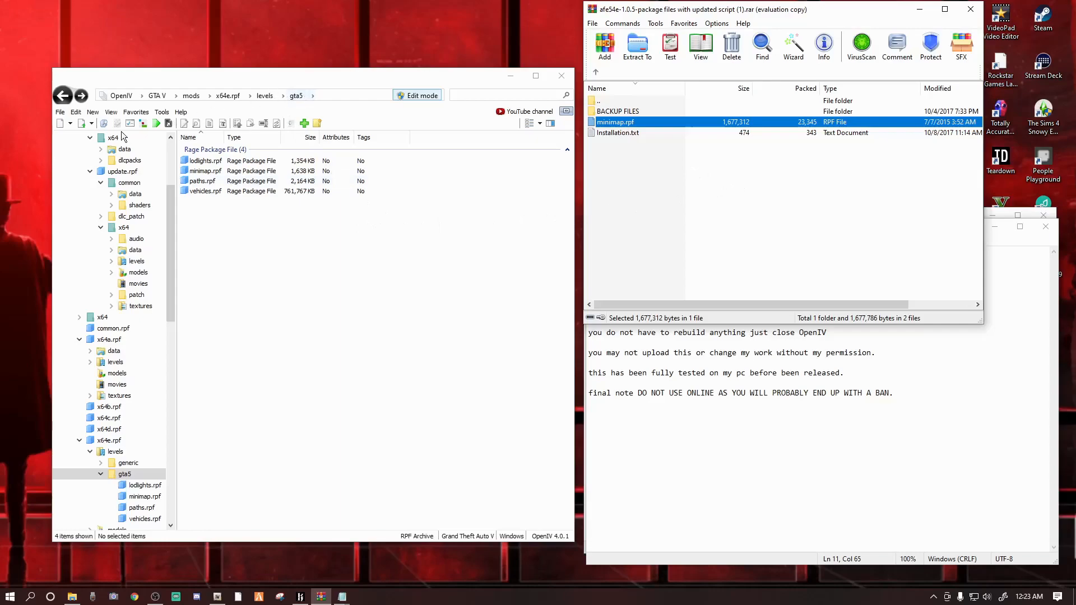
pyautogui.click(137, 112)
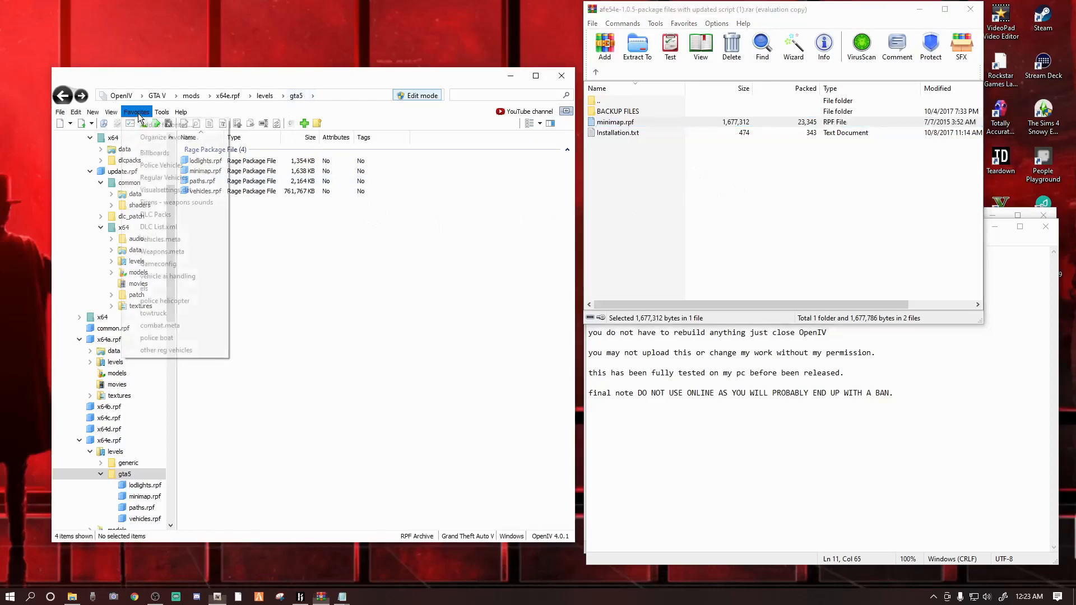
pyautogui.click(153, 123)
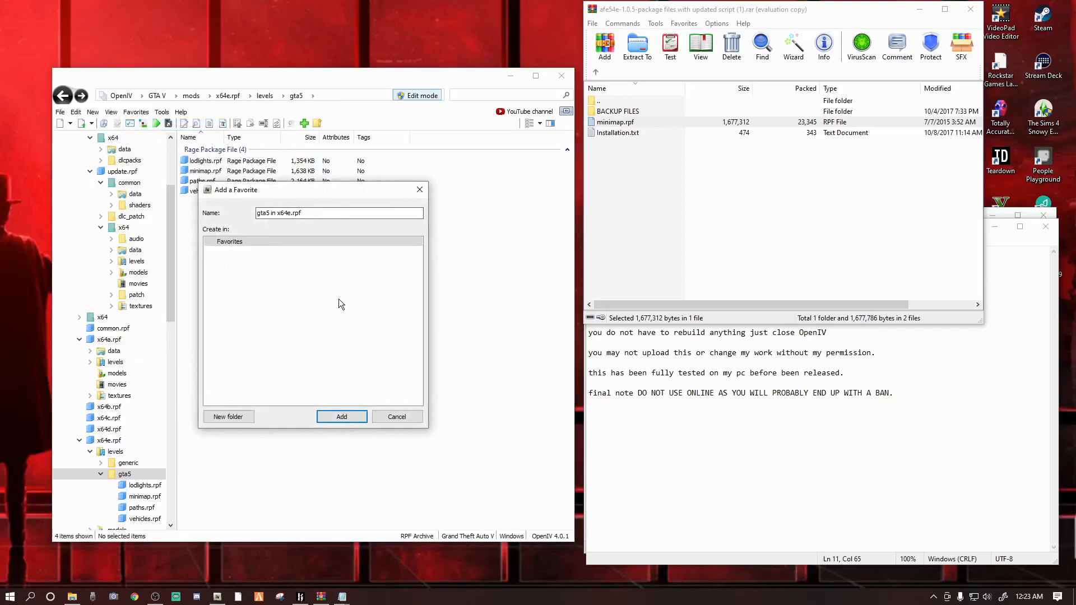
pyautogui.click(419, 190)
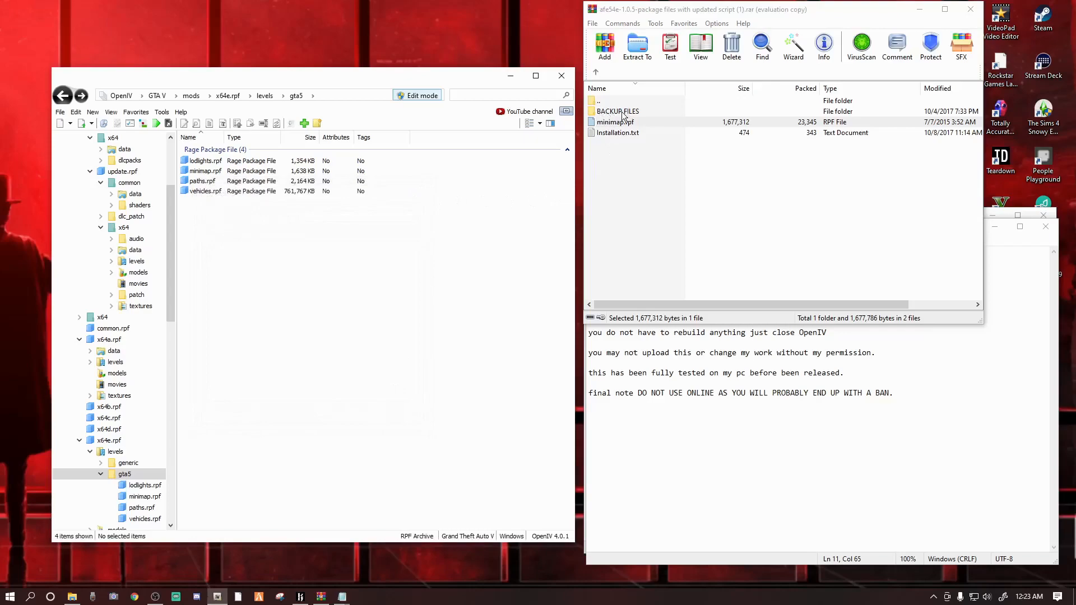
# Check the archive's BACKUP FILES folder, and return to the archive's main folder and to the mods folder in OpenIV.
pyautogui.doubleClick(626, 112)
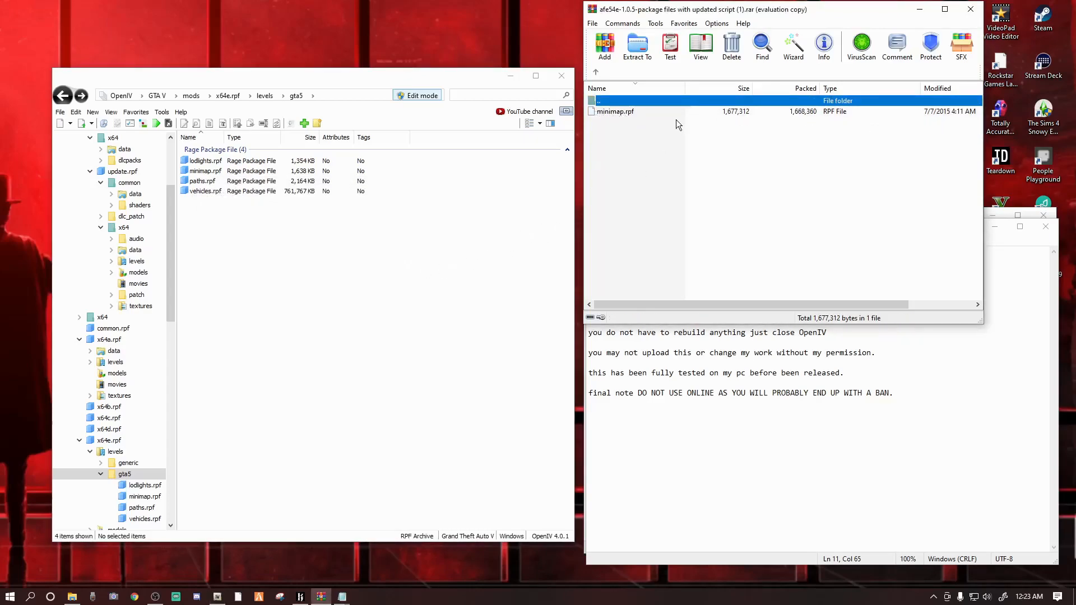
pyautogui.click(596, 72)
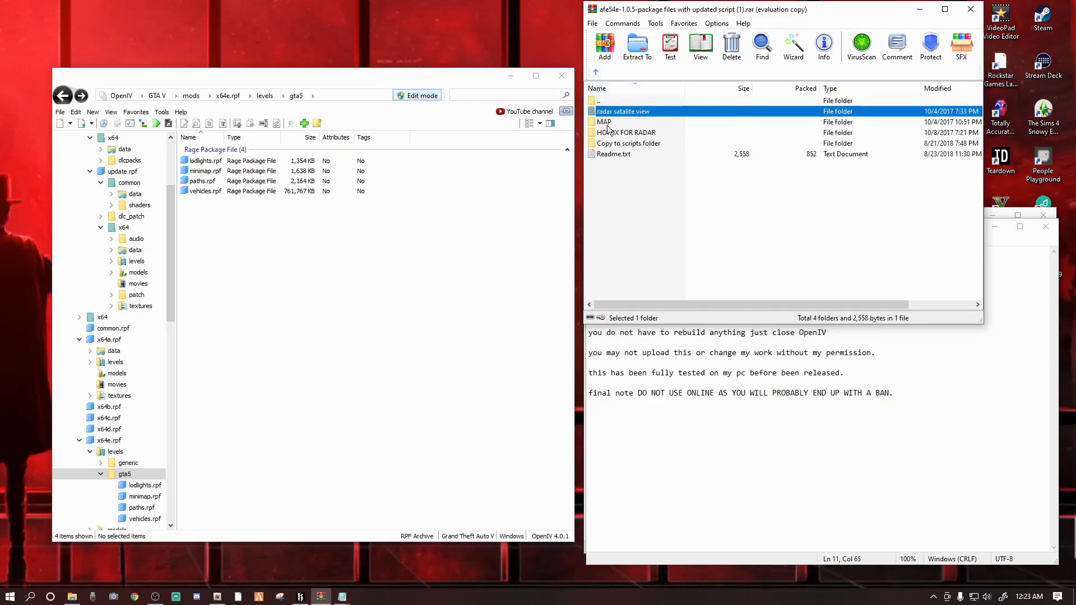
pyautogui.scroll(4, 118, 200)
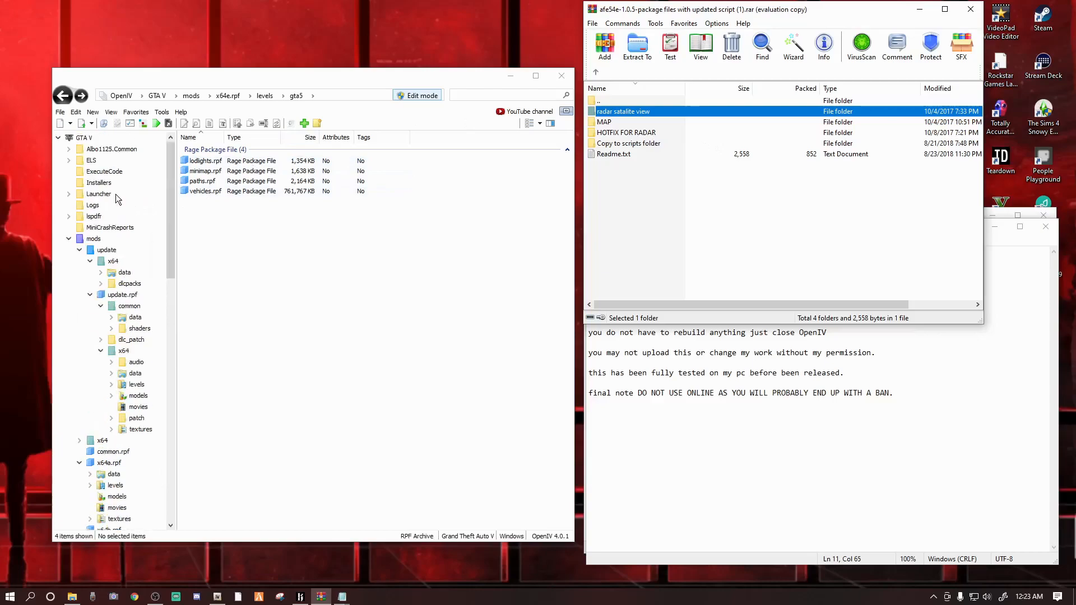
pyautogui.click(93, 239)
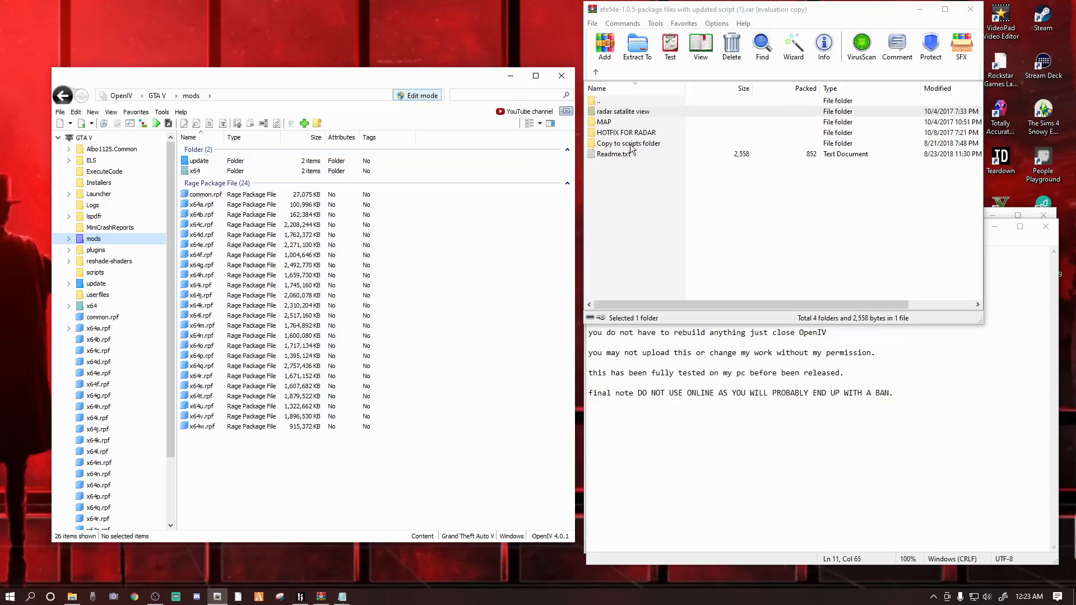
# Close the satellite radar view's Installation.txt and highlight the radar view/zoom script instruction under item 3 of the main Readme.
pyautogui.click(925, 428)
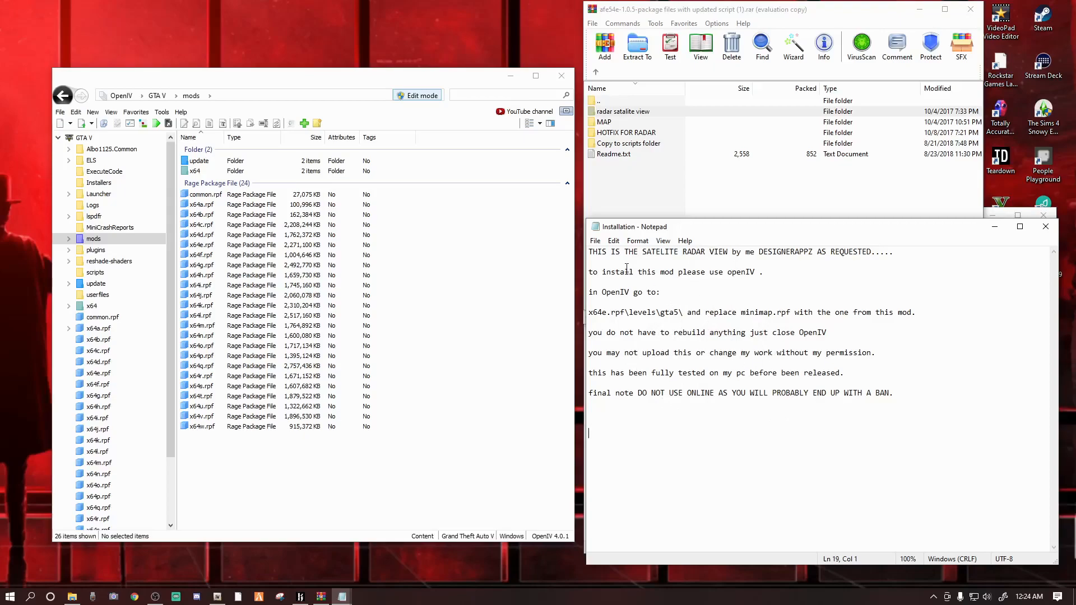
pyautogui.moveTo(593, 252); pyautogui.dragTo(732, 260)
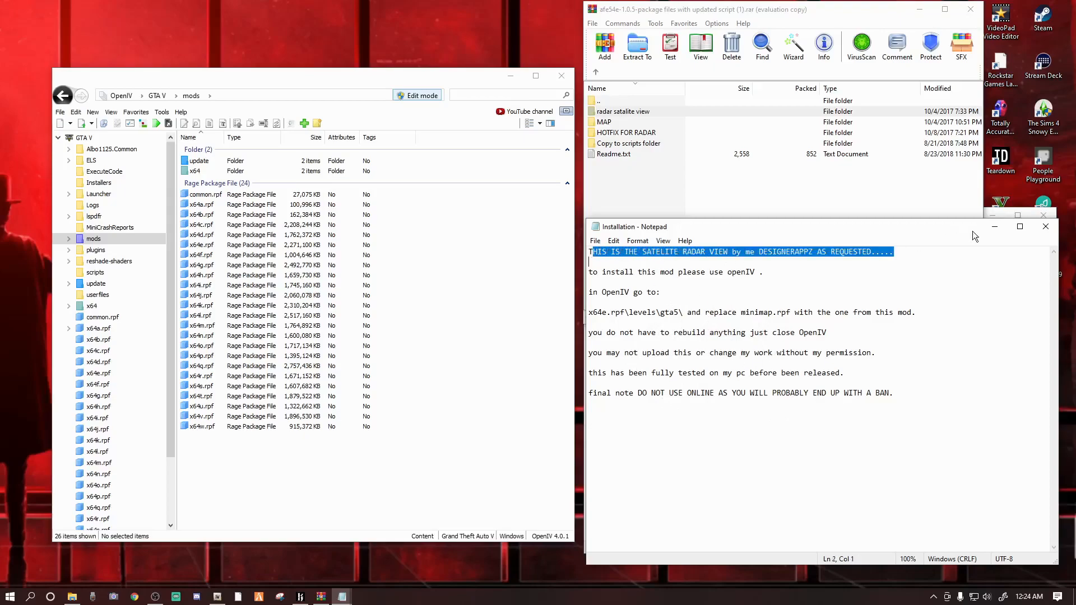
pyautogui.click(1045, 227)
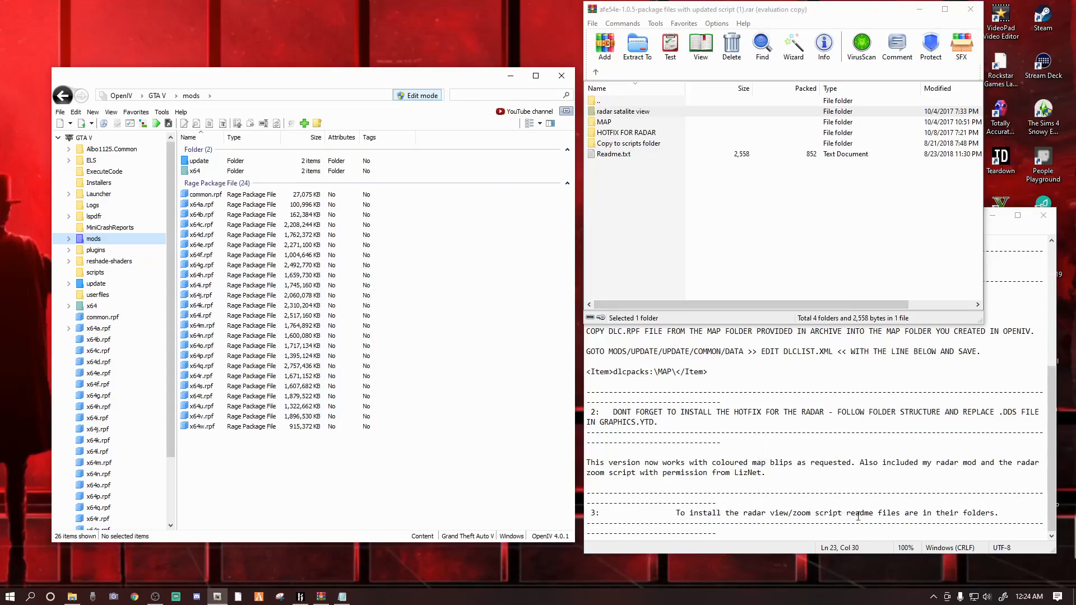
pyautogui.moveTo(671, 513); pyautogui.dragTo(1038, 511)
pyautogui.click(1038, 511)
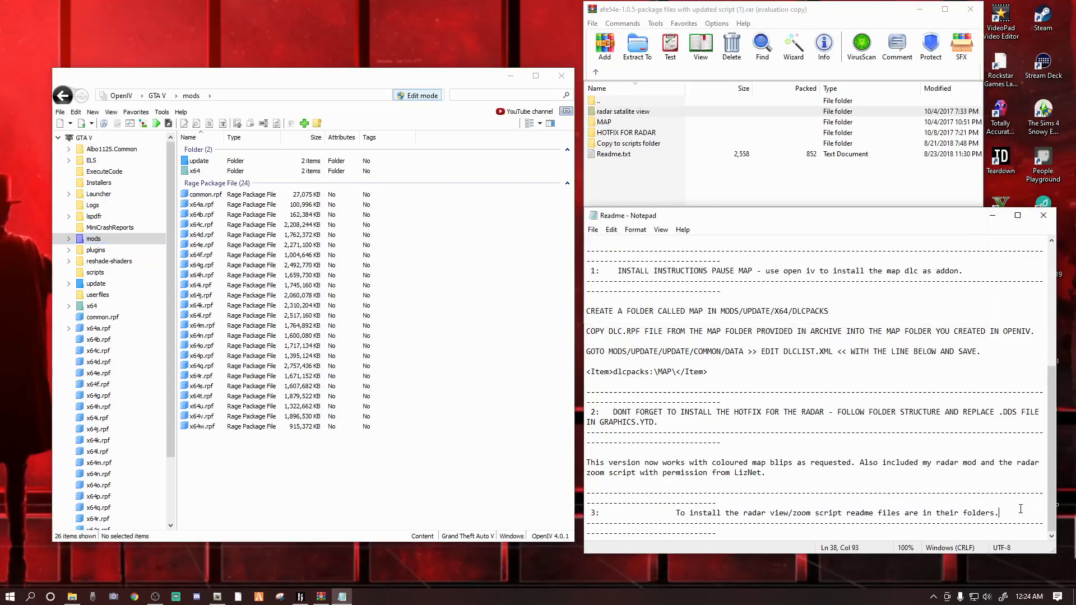
# Open the Radar Zoom folder inside Copy to scripts folder in the archive and read the install and modify instructions in README.txt.
pyautogui.doubleClick(614, 144)
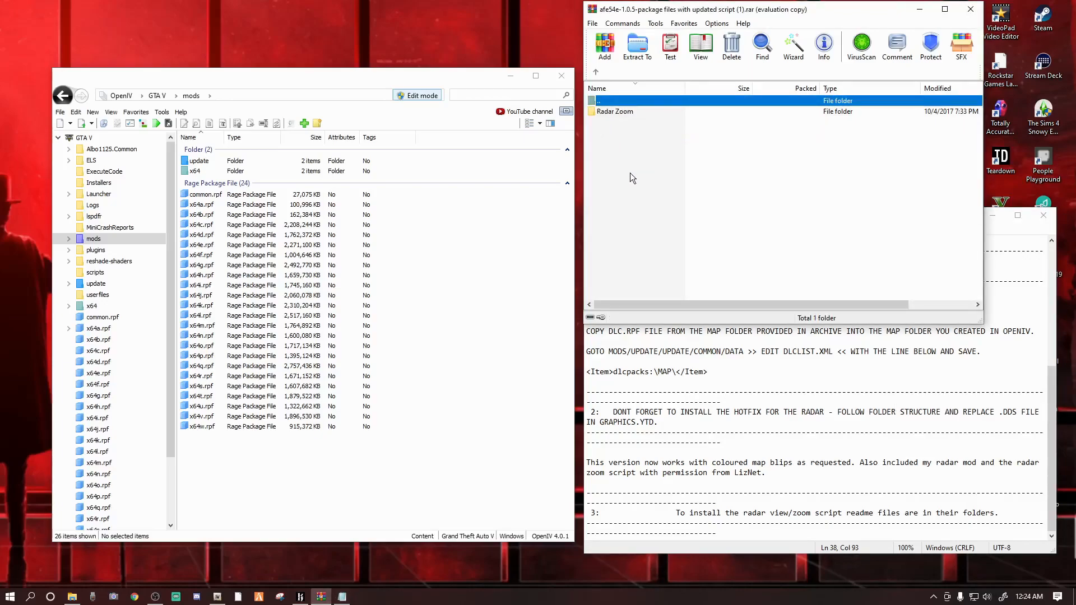
pyautogui.doubleClick(611, 112)
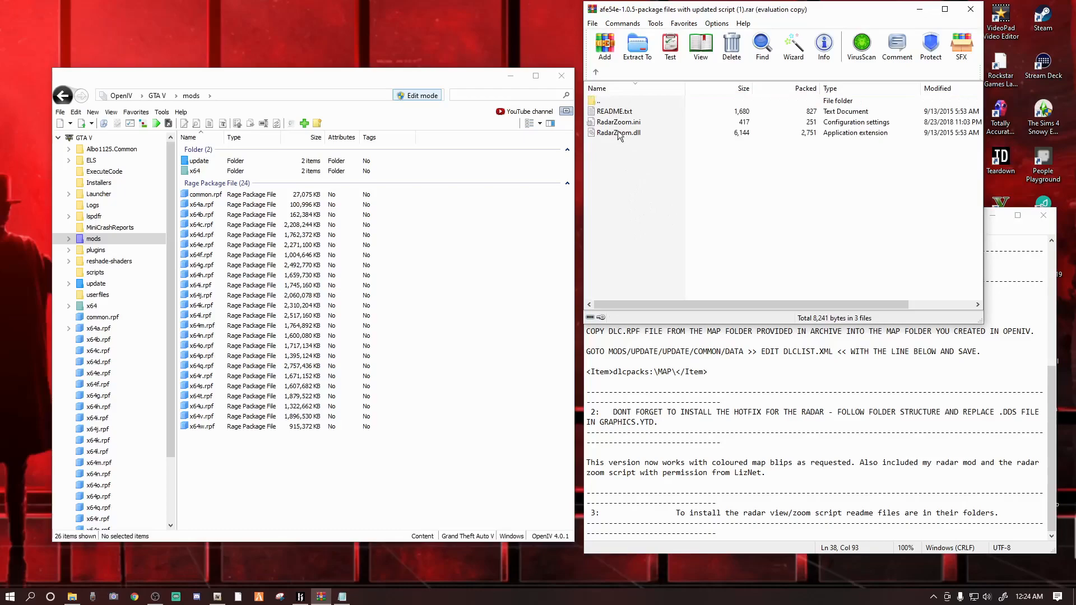
pyautogui.doubleClick(613, 111)
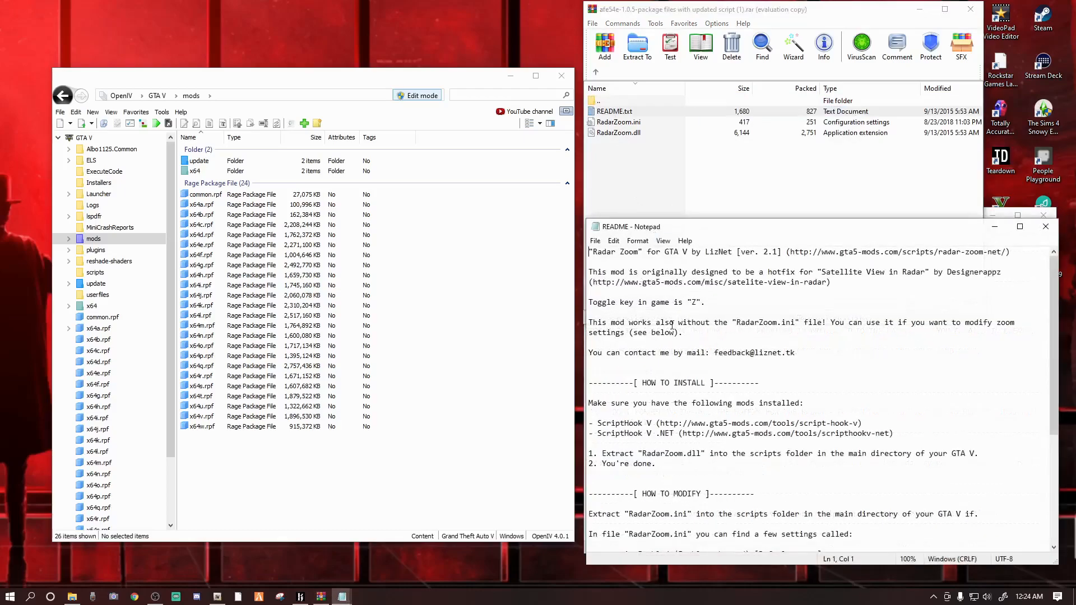
pyautogui.scroll(-3, 679, 324)
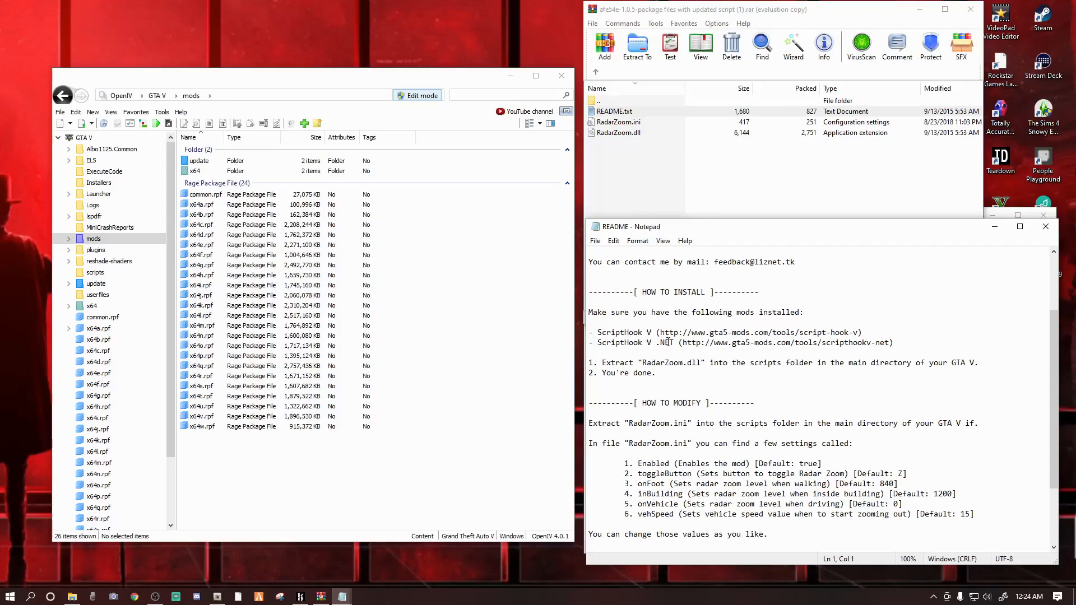
pyautogui.scroll(-1, 678, 343)
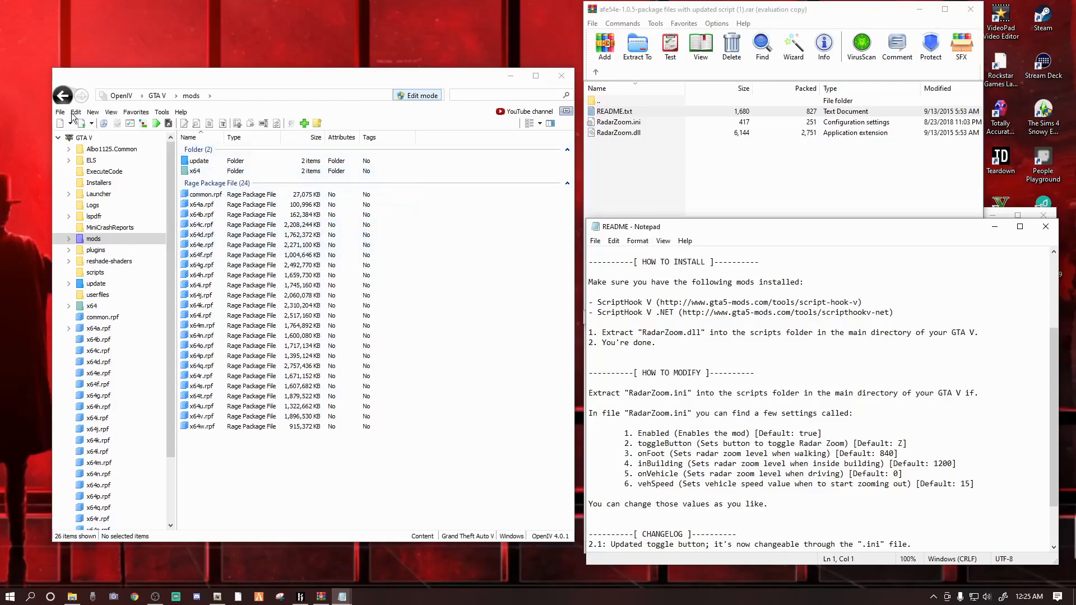
# Close OpenIV and bring up the Grand Theft Auto V folder in File Explorer, placed beside the mod archive.
pyautogui.click(411, 95)
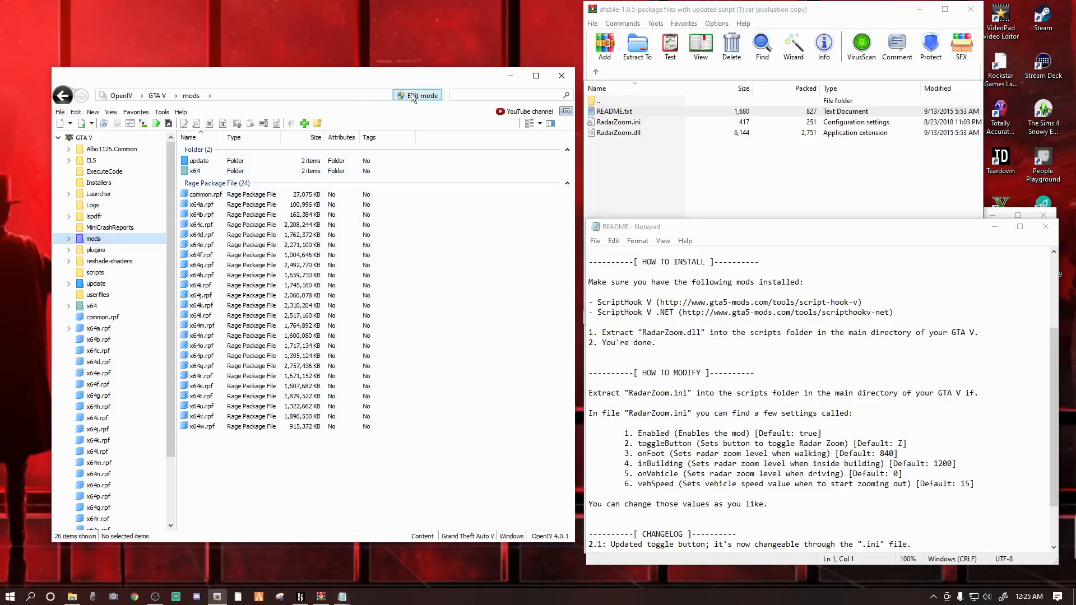
pyautogui.click(562, 75)
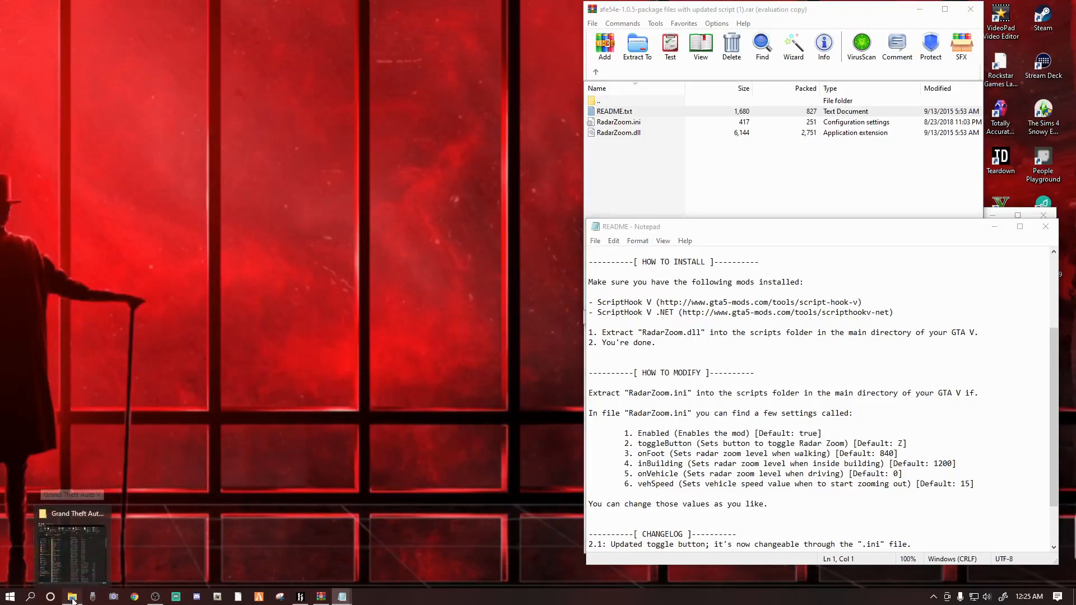
pyautogui.click(73, 543)
pyautogui.moveTo(371, 66); pyautogui.dragTo(344, 58)
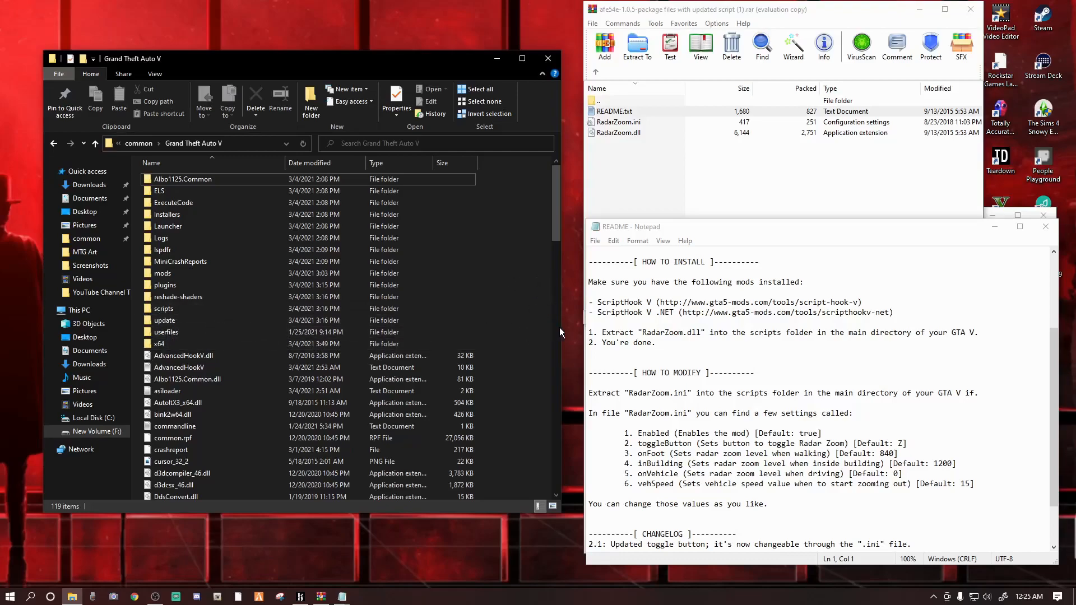
pyautogui.moveTo(560, 335)
pyautogui.mouseDown()
pyautogui.moveTo(339, 330)
pyautogui.moveTo(554, 330)
pyautogui.mouseUp()
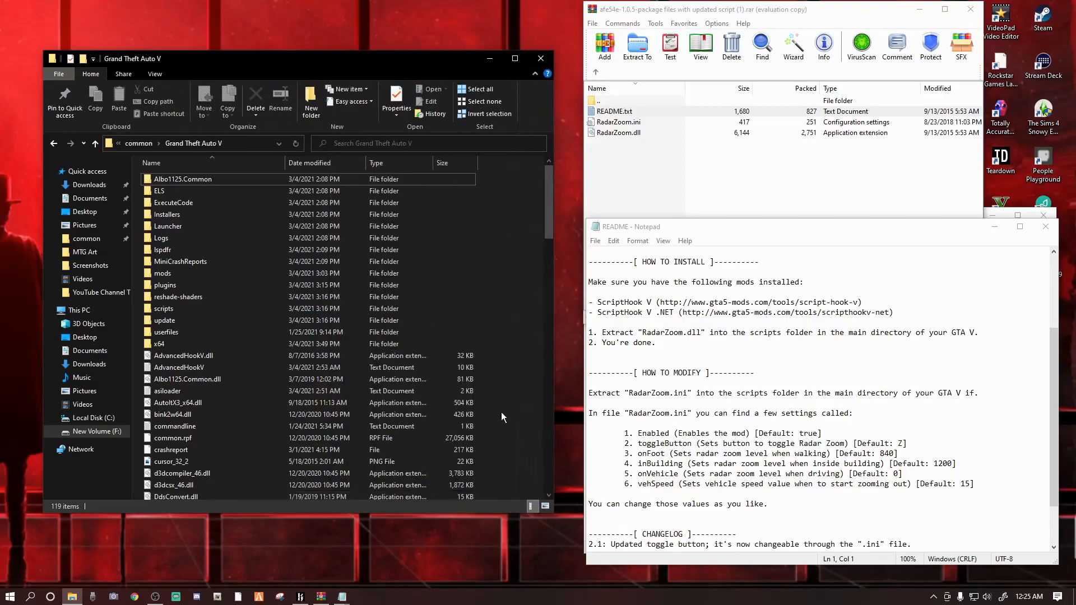
# Try creating a new folder named scripts in the Grand Theft Auto V folder, and delete the new folder.
pyautogui.rightClick(514, 334)
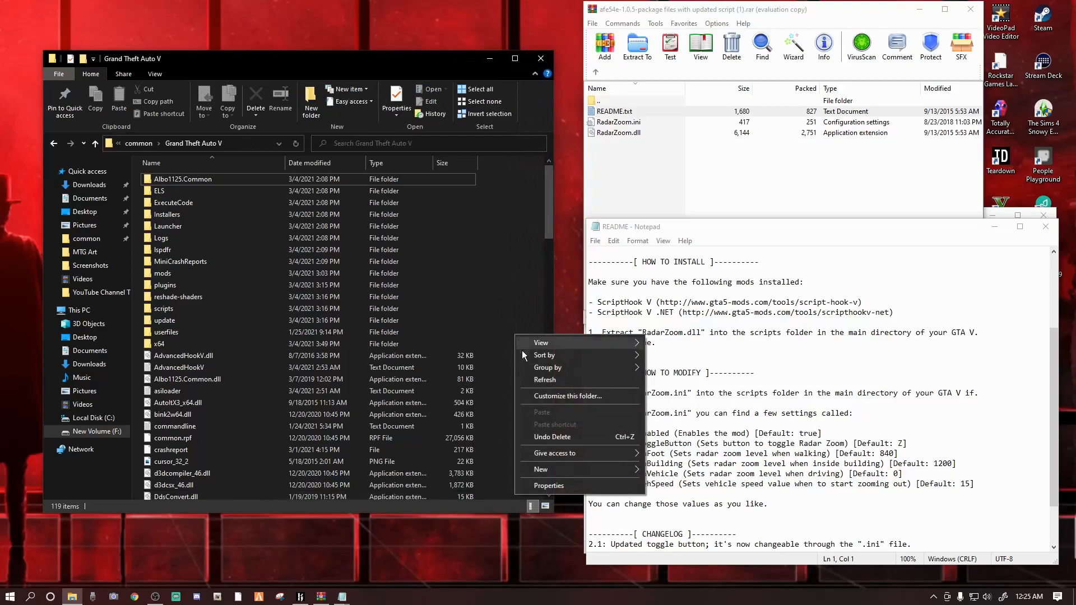
pyautogui.moveTo(541, 469)
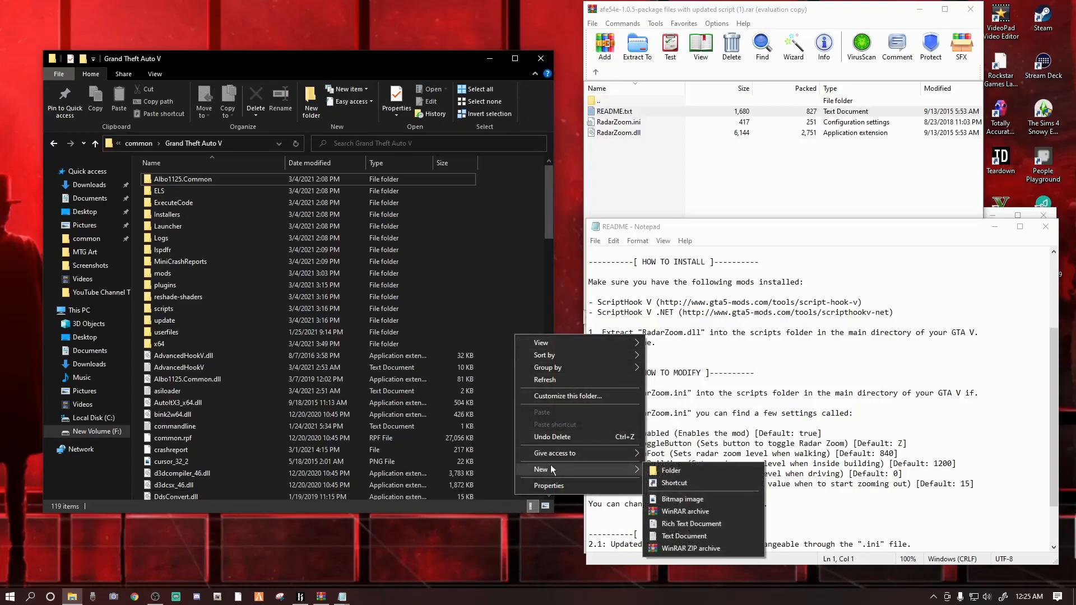
pyautogui.click(676, 475)
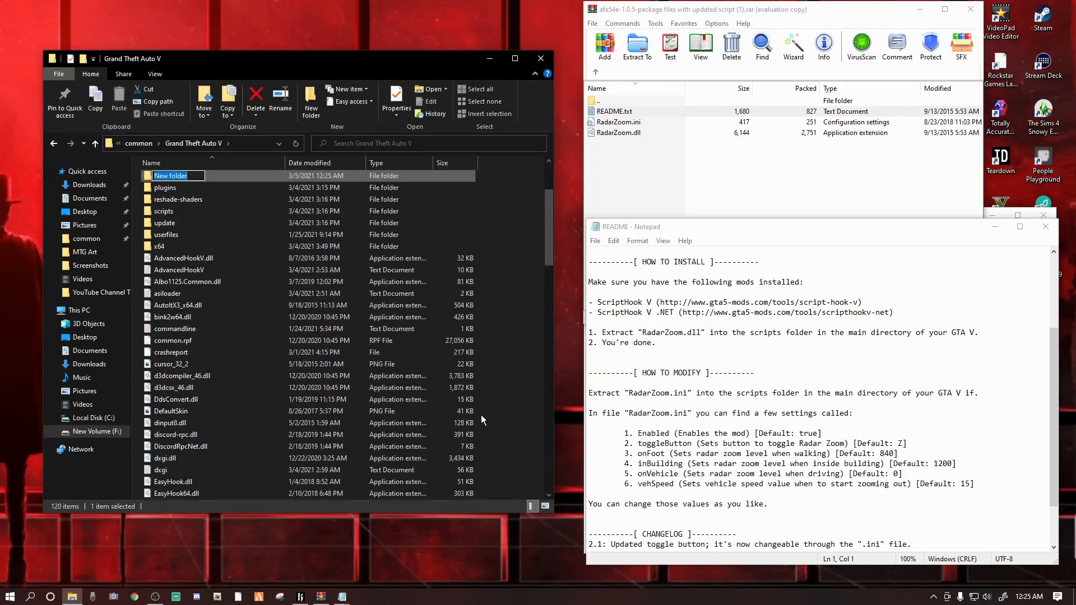
pyautogui.write('scripts')
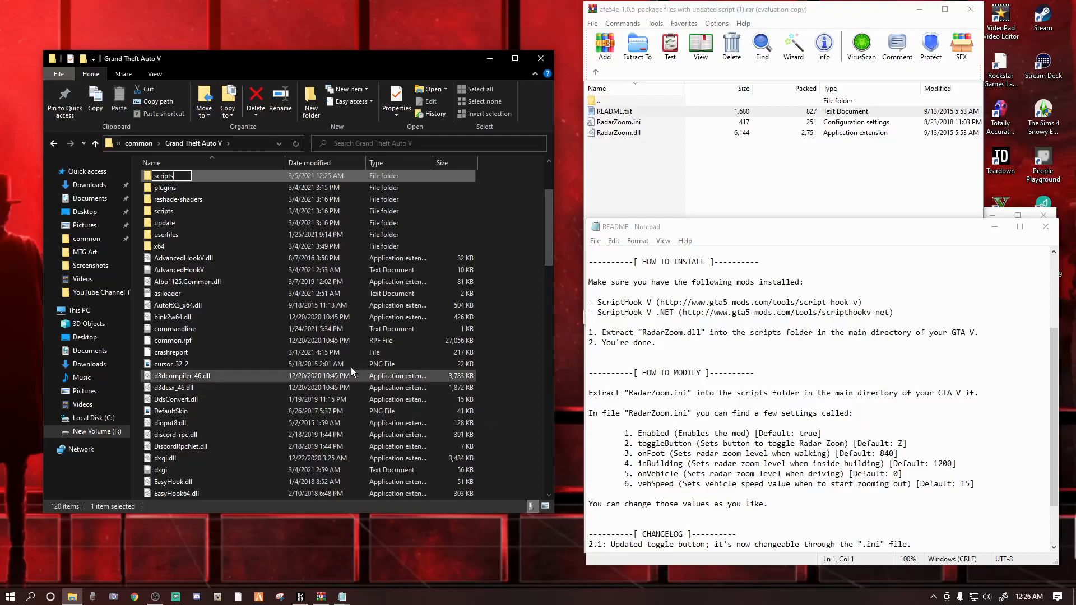
pyautogui.press('BackSpace')
pyautogui.press('BackSpace')
pyautogui.press('BackSpace')
pyautogui.press('BackSpace')
pyautogui.press('BackSpace')
pyautogui.press('BackSpace')
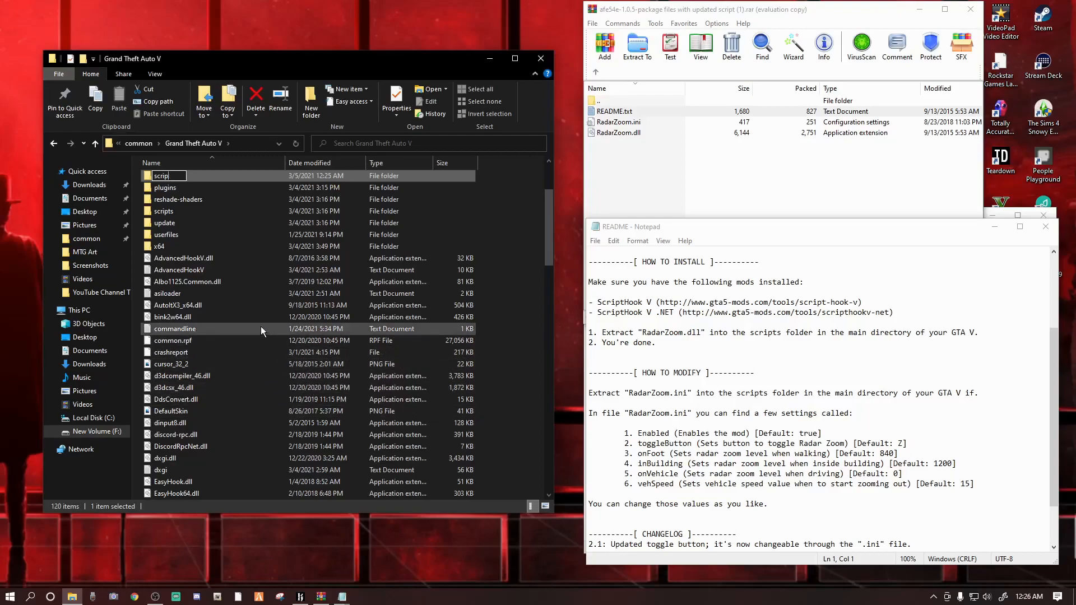
pyautogui.press('Escape')
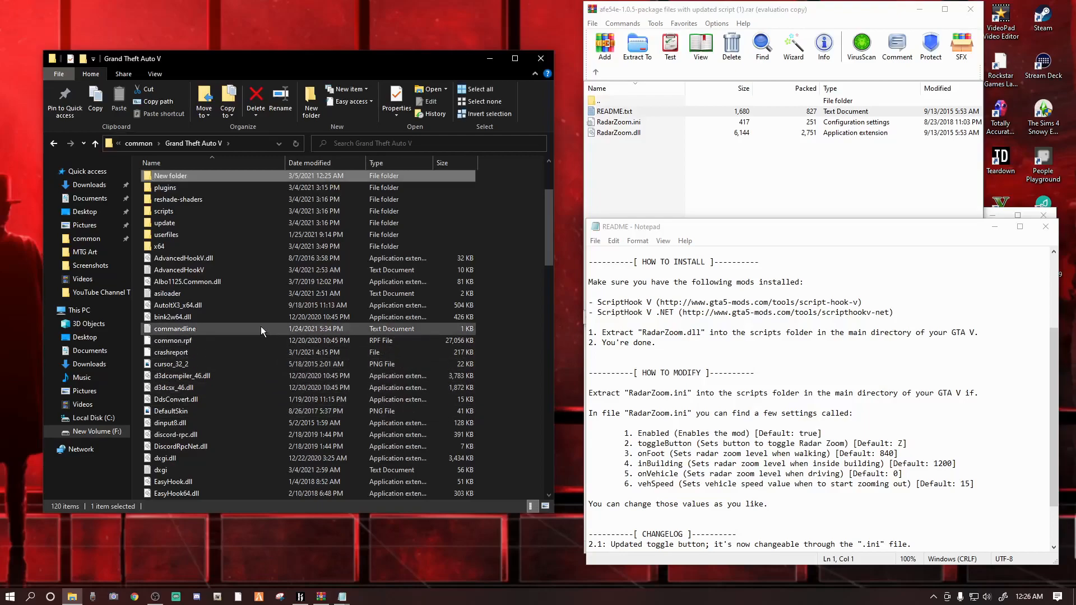
pyautogui.rightClick(176, 175)
pyautogui.click(214, 410)
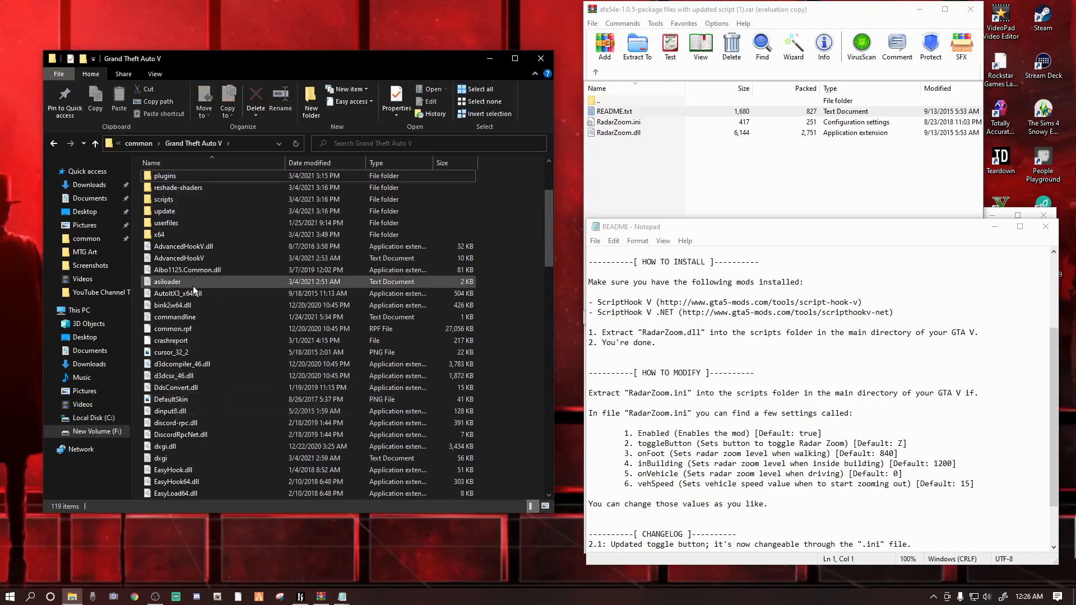
# Open the existing scripts folder in the Grand Theft Auto V directory and close both open readme documents.
pyautogui.scroll(3, 193, 285)
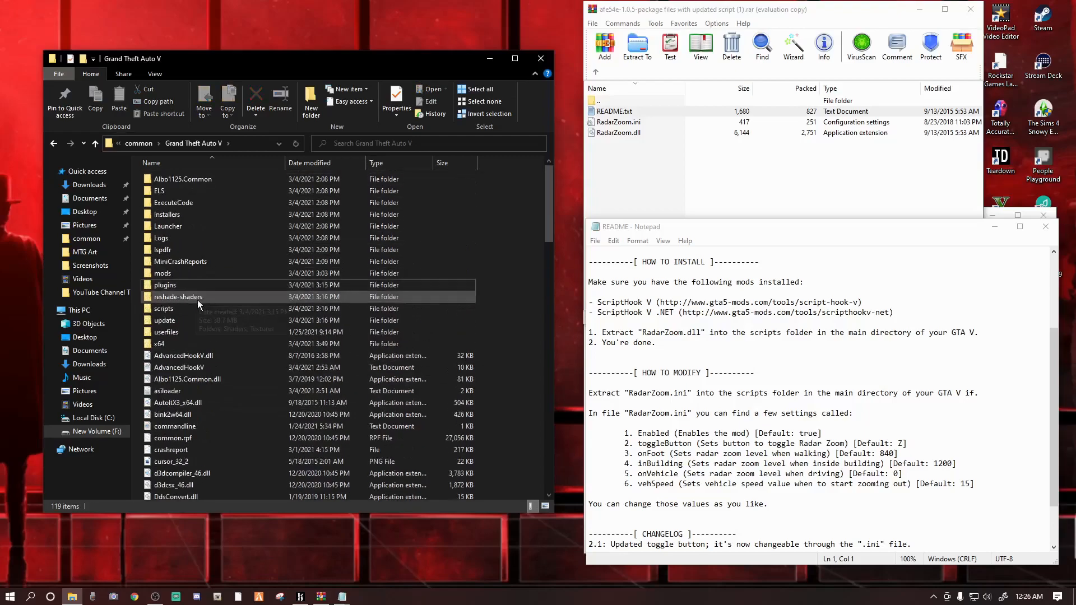
pyautogui.doubleClick(166, 312)
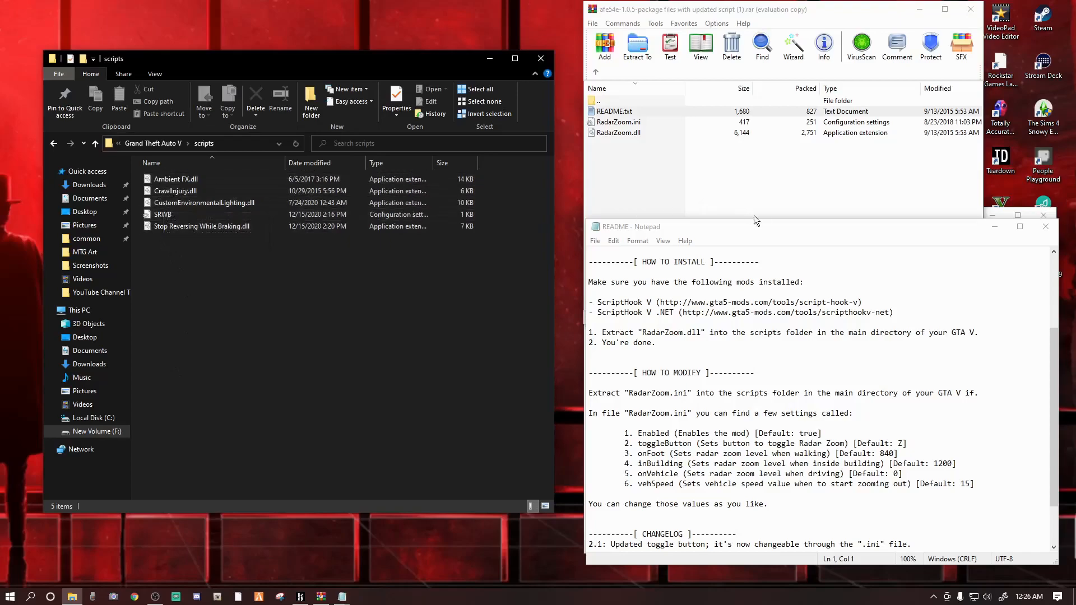
pyautogui.moveTo(768, 227); pyautogui.dragTo(731, 109)
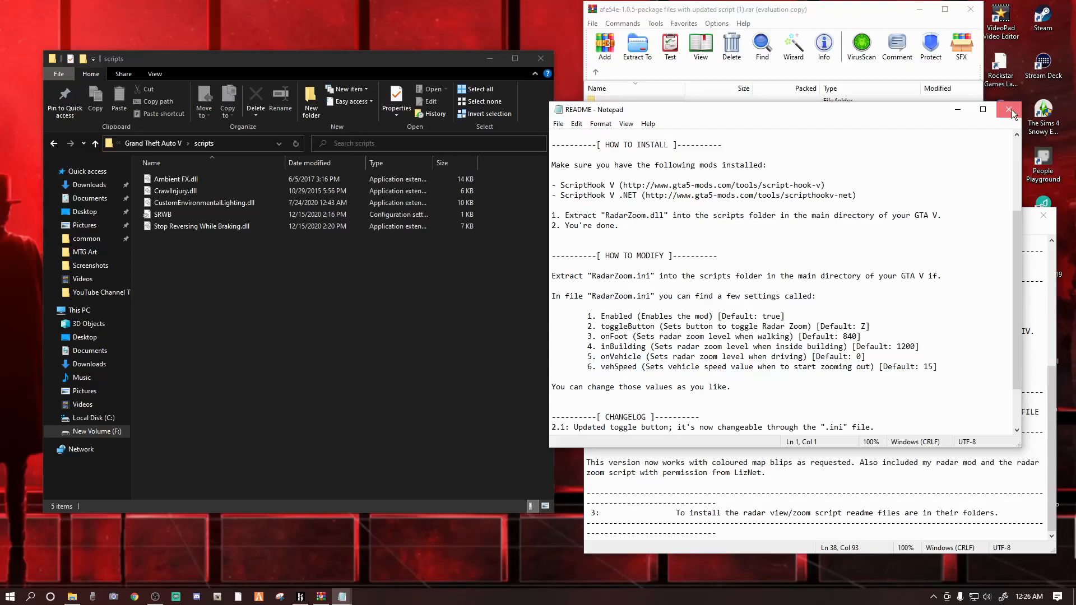
pyautogui.scroll(-2, 774, 318)
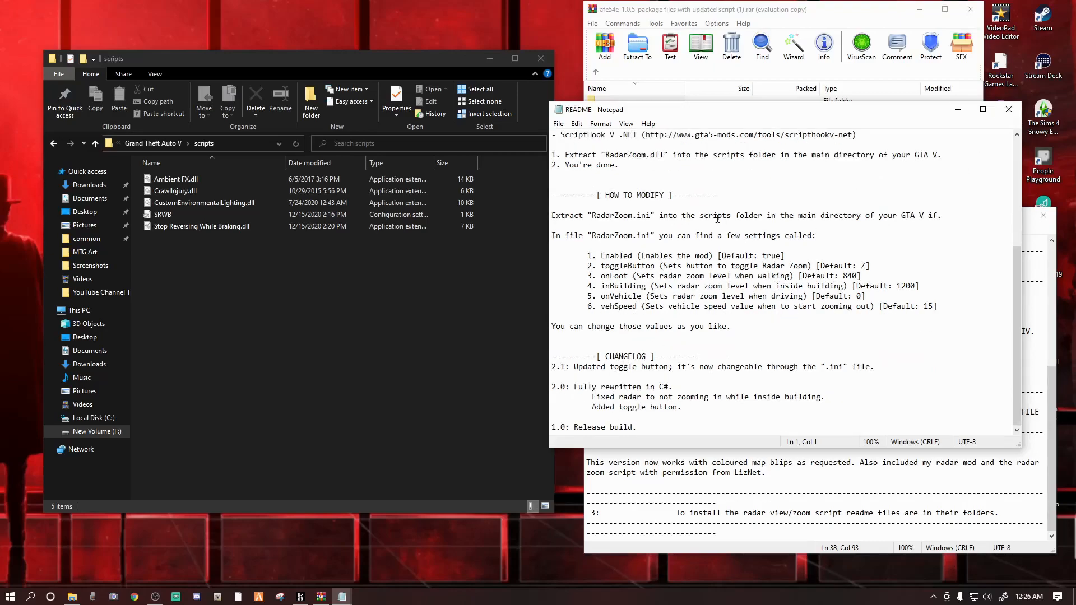
pyautogui.click(1009, 109)
pyautogui.click(974, 343)
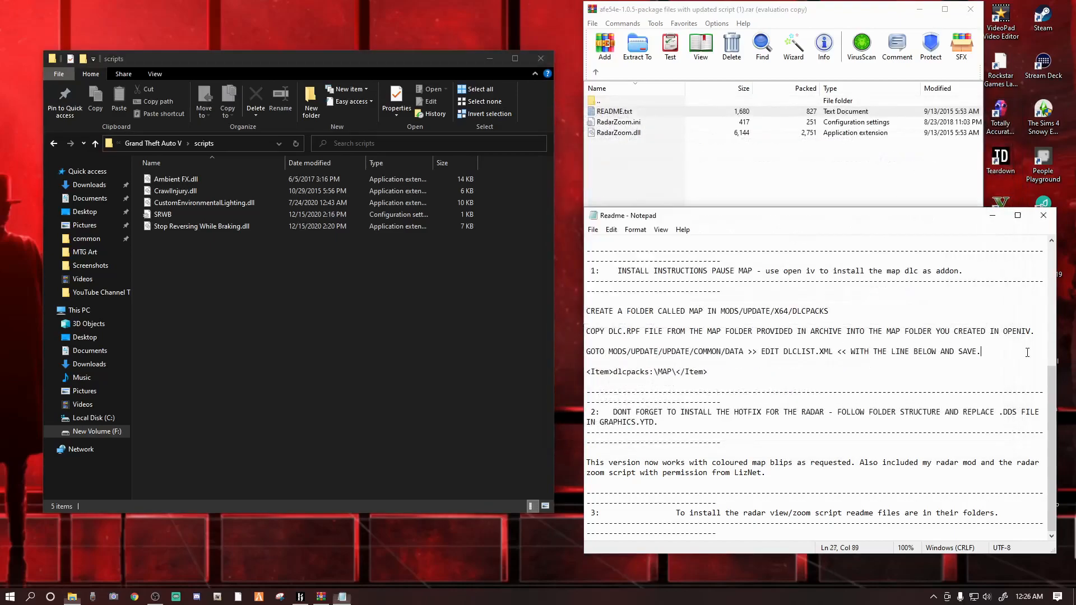
pyautogui.click(1044, 218)
# Copy RadarZoom.ini and RadarZoom.dll from the mod archive into the Grand Theft Auto V scripts folder.
pyautogui.moveTo(786, 12); pyautogui.dragTo(772, 162)
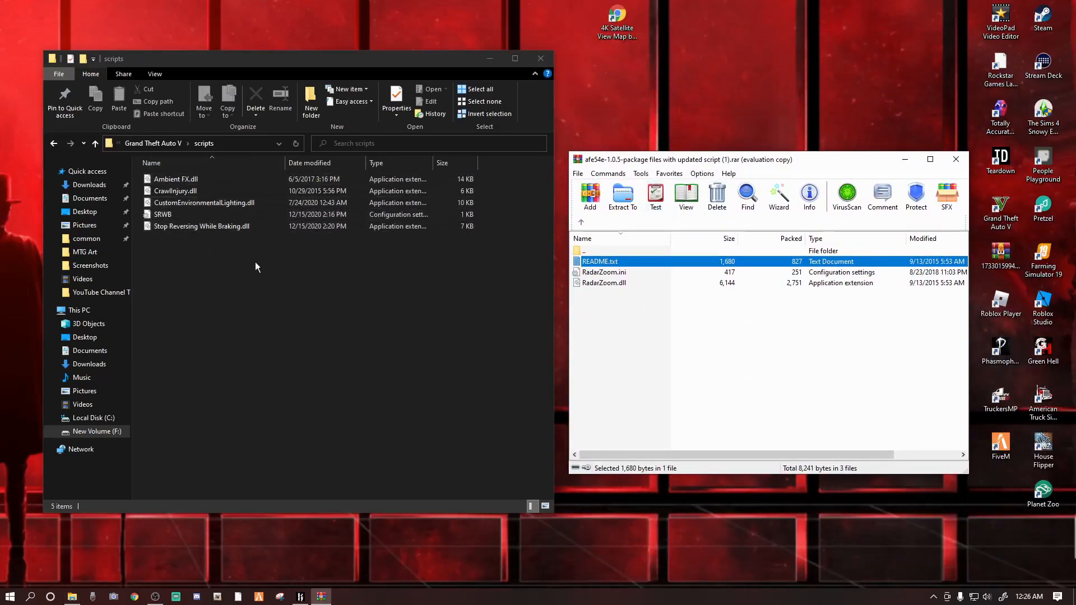
pyautogui.click(627, 323)
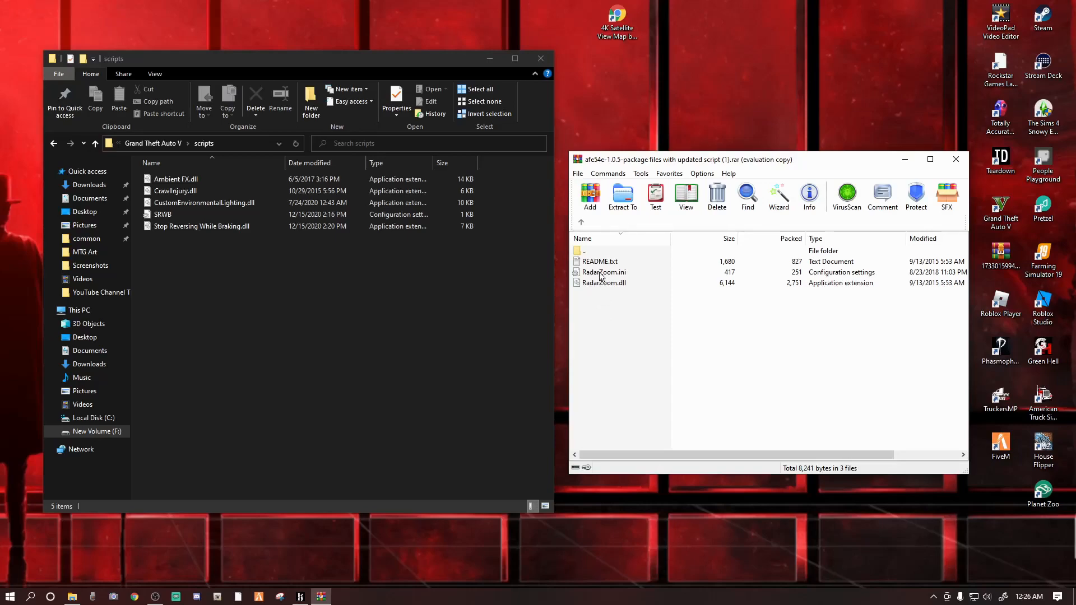
pyautogui.moveTo(599, 271); pyautogui.dragTo(603, 310)
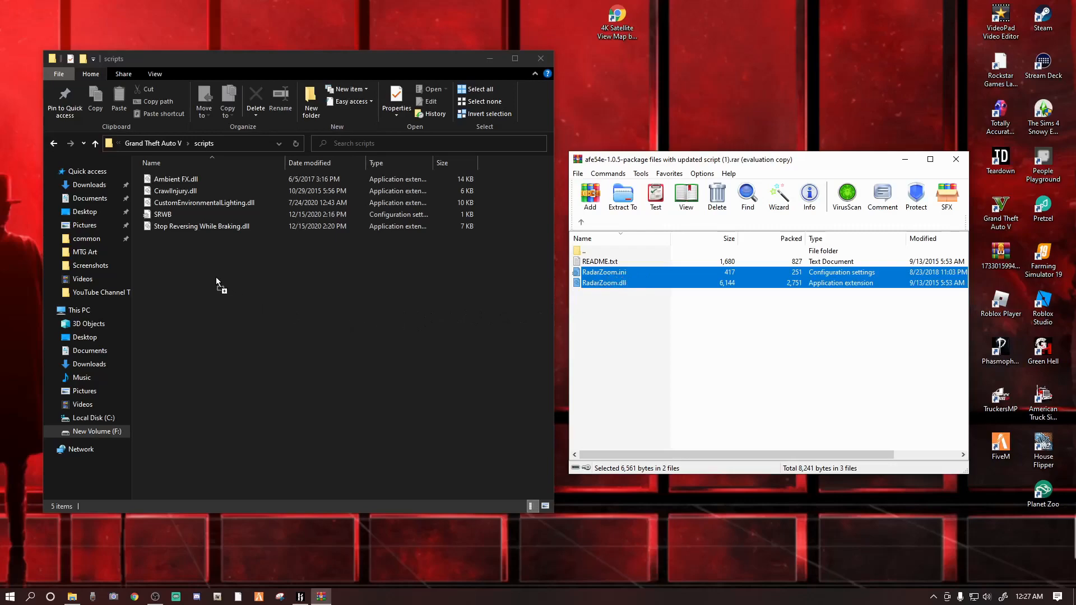
pyautogui.moveTo(216, 277); pyautogui.dragTo(216, 277)
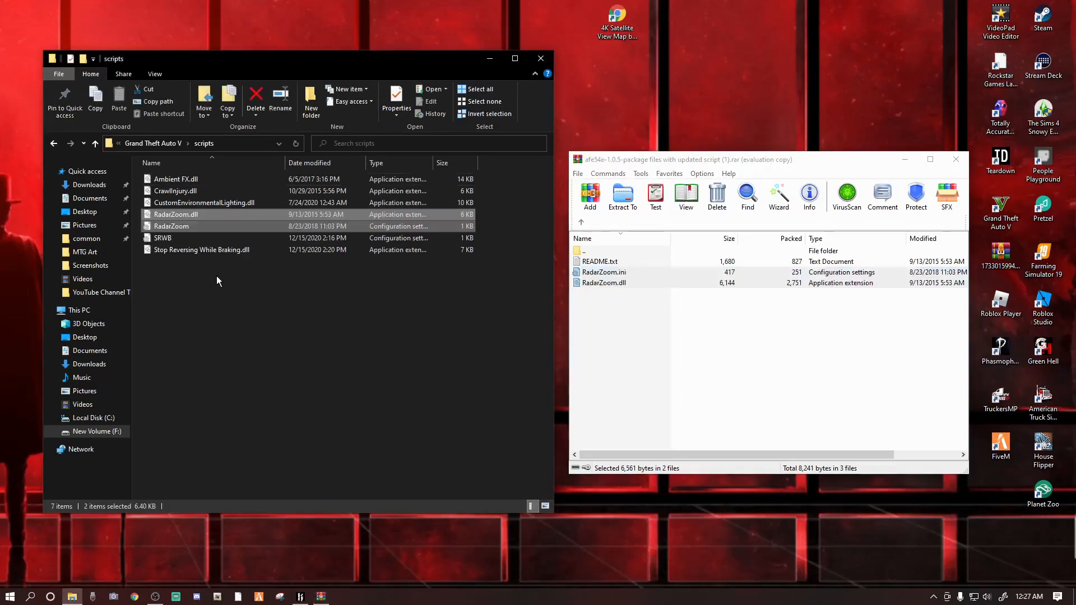
pyautogui.click(375, 318)
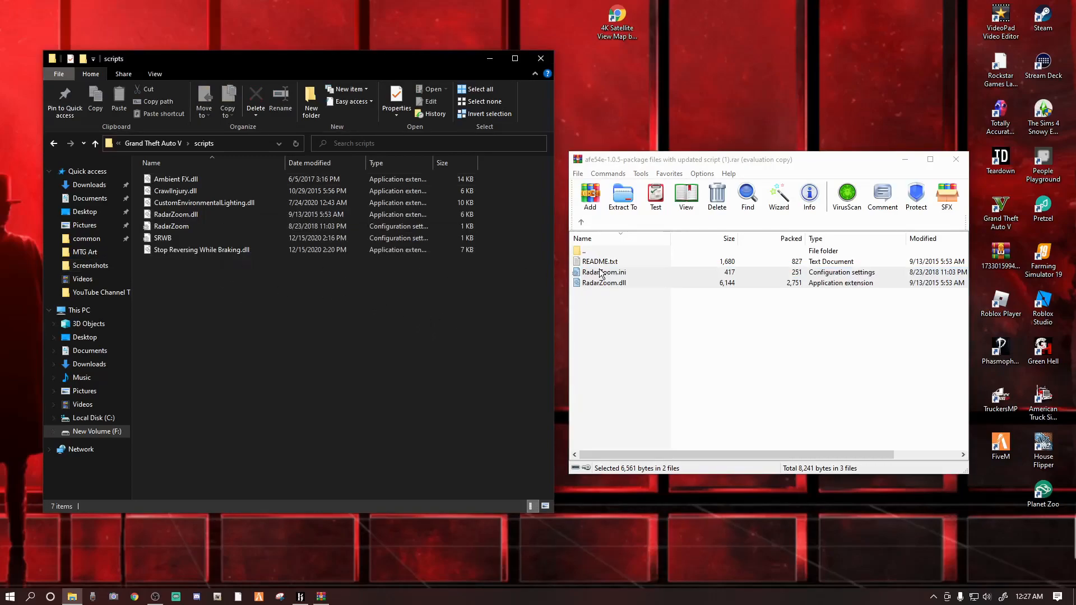
# Return the archive and File Explorer to their main folders, and close both windows.
pyautogui.click(581, 225)
pyautogui.click(581, 224)
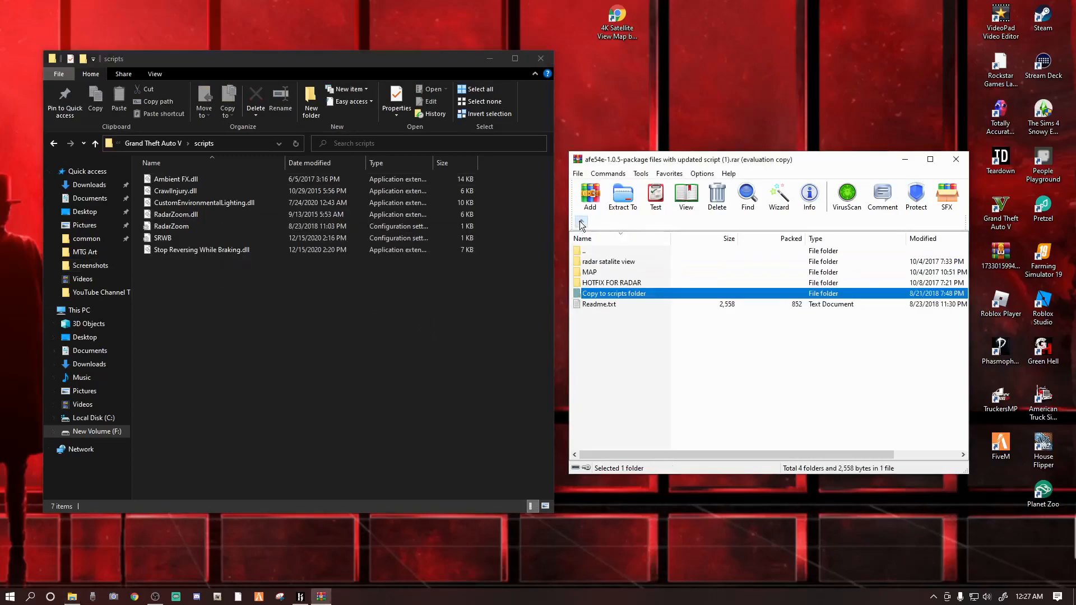
pyautogui.click(610, 367)
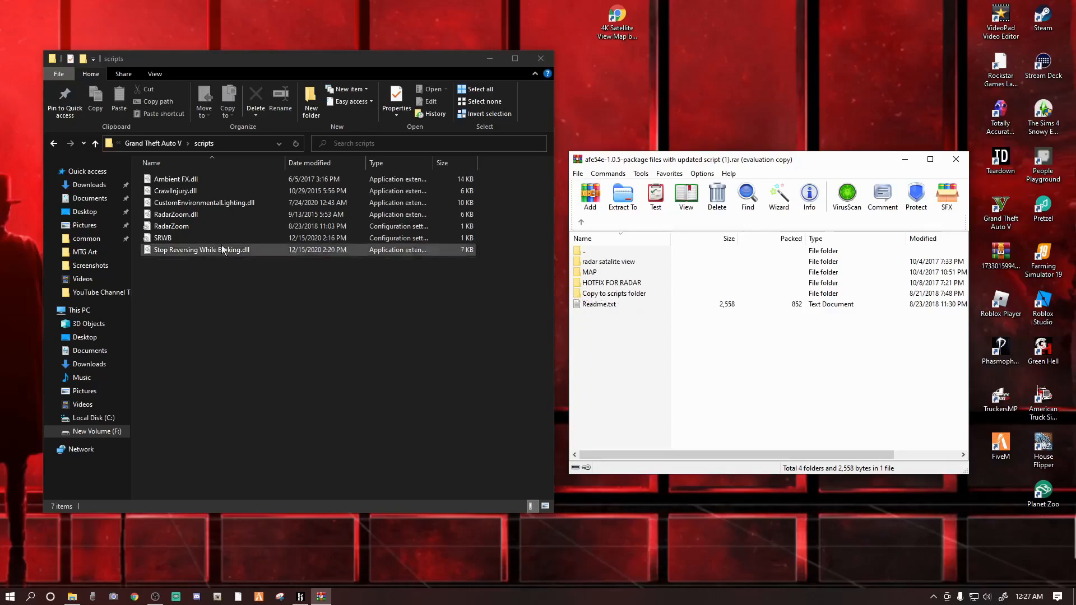
pyautogui.click(55, 147)
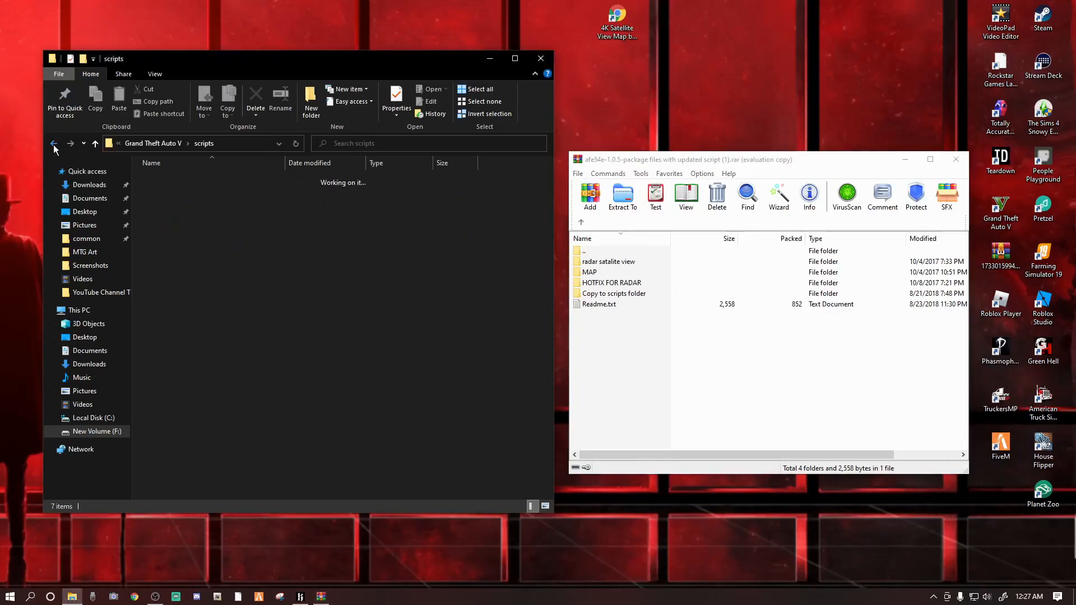
pyautogui.click(507, 299)
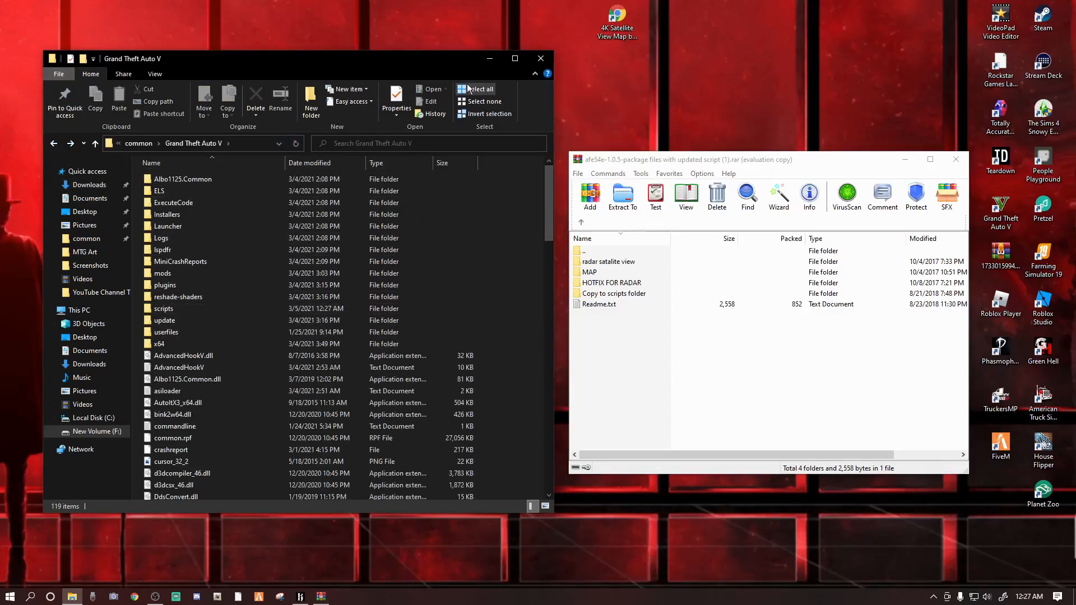
pyautogui.click(542, 59)
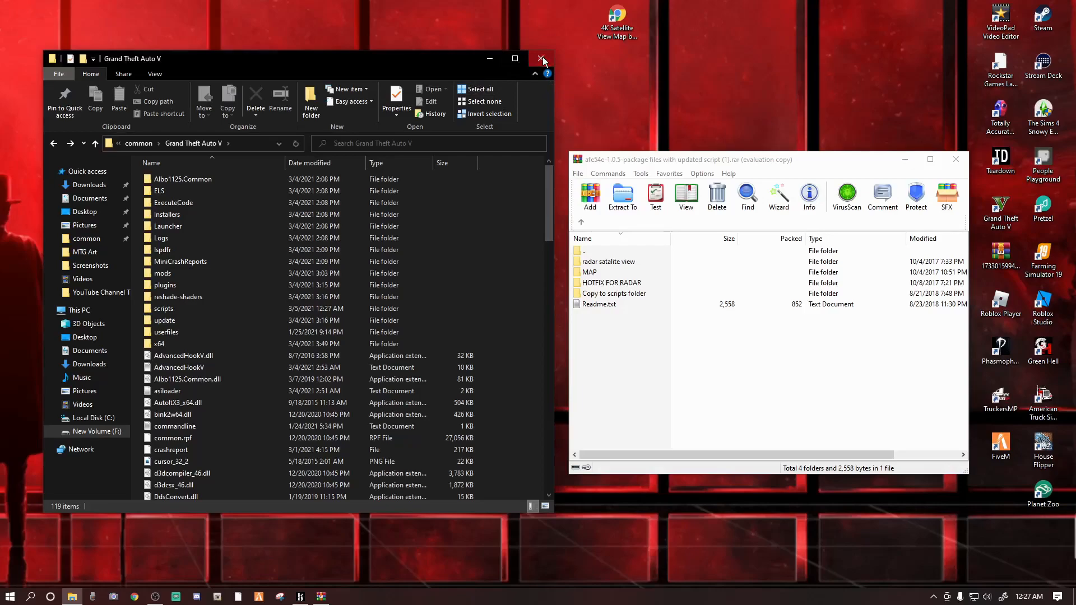
pyautogui.click(955, 160)
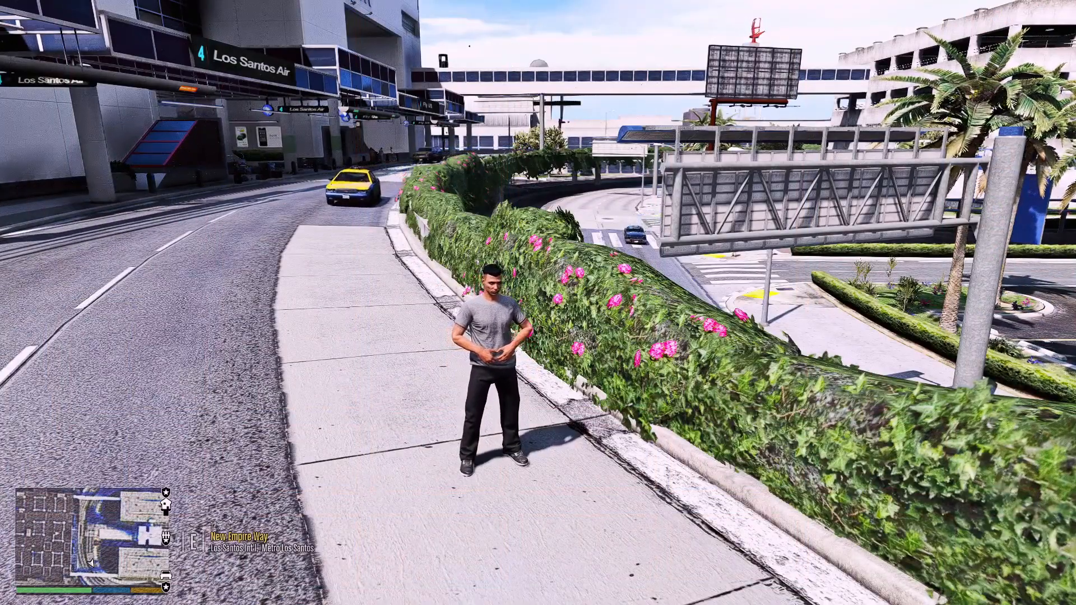
# In Grand Theft Auto V, walk and run the character along New Empire Way to check the satellite view on the radar.
pyautogui.press('a')
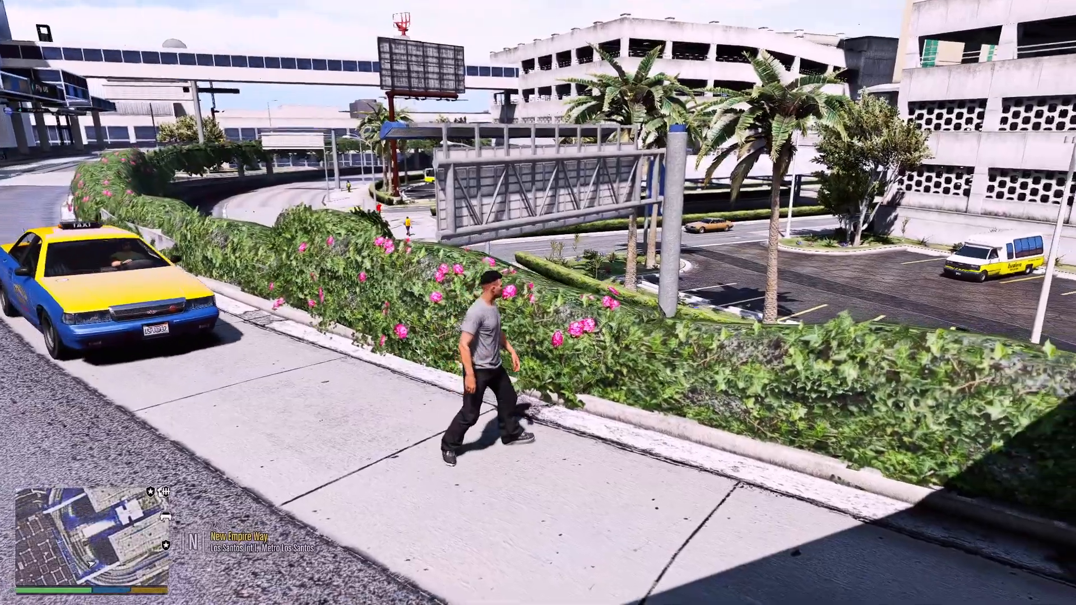
pyautogui.press('s')
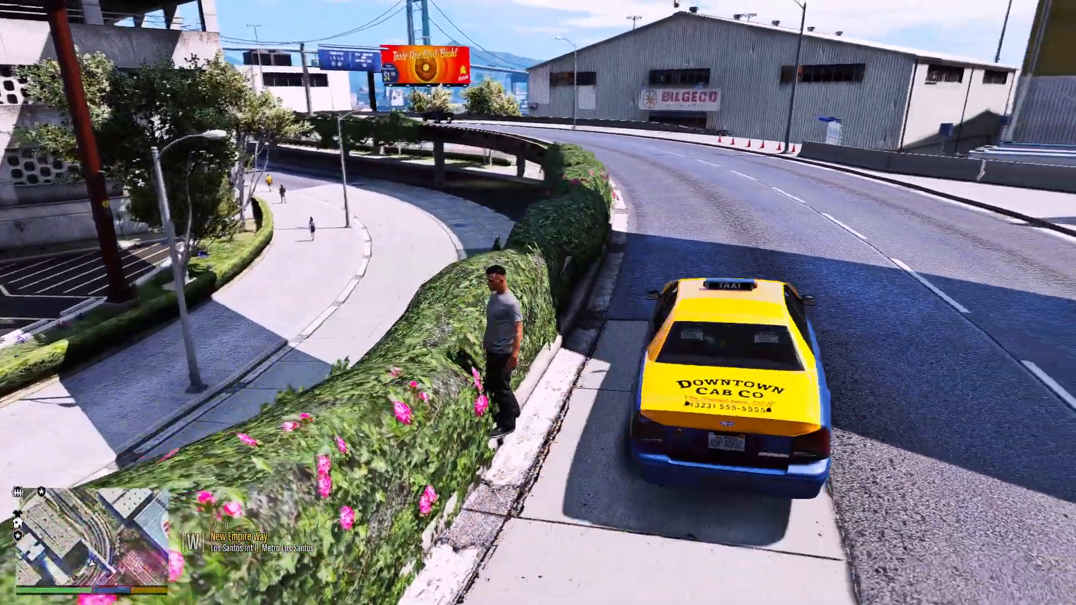
pyautogui.press('d')
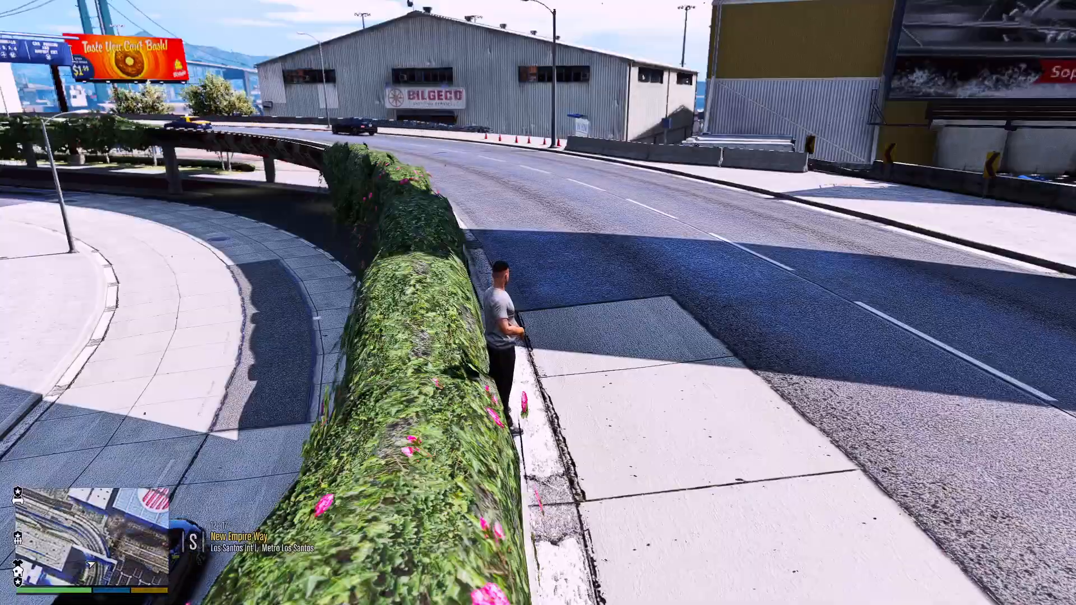
pyautogui.press('w')
pyautogui.hotkey('shift', 'w')
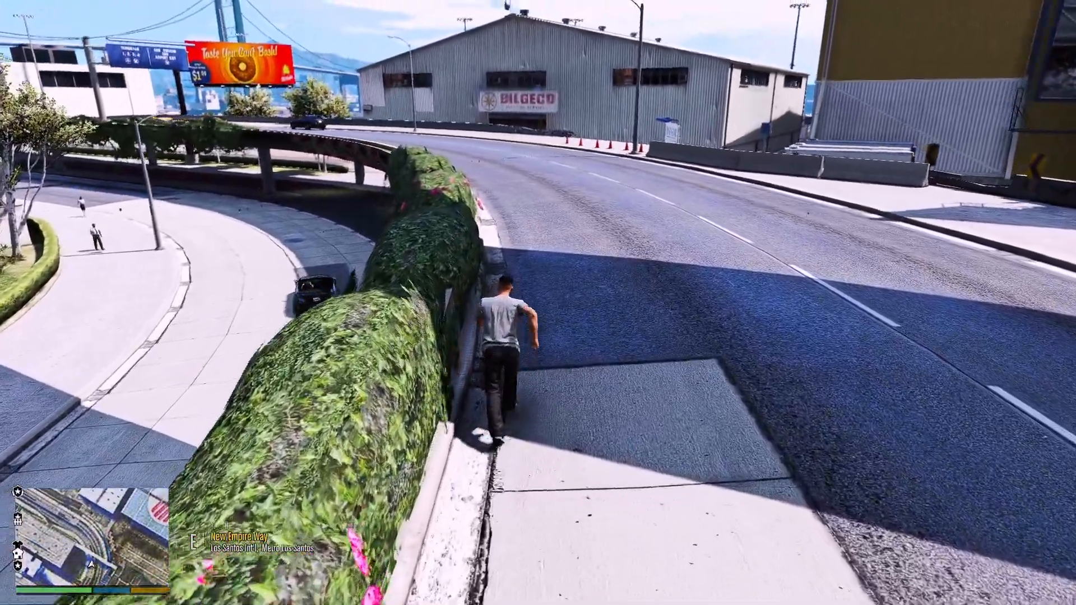
pyautogui.hotkey('shift', 'w')
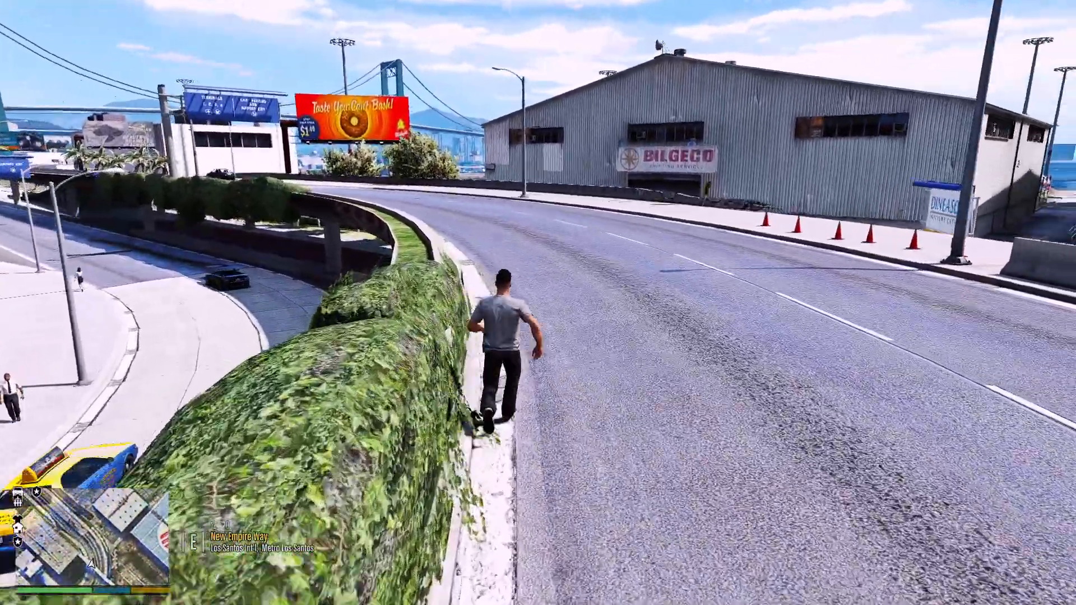
pyautogui.press('w')
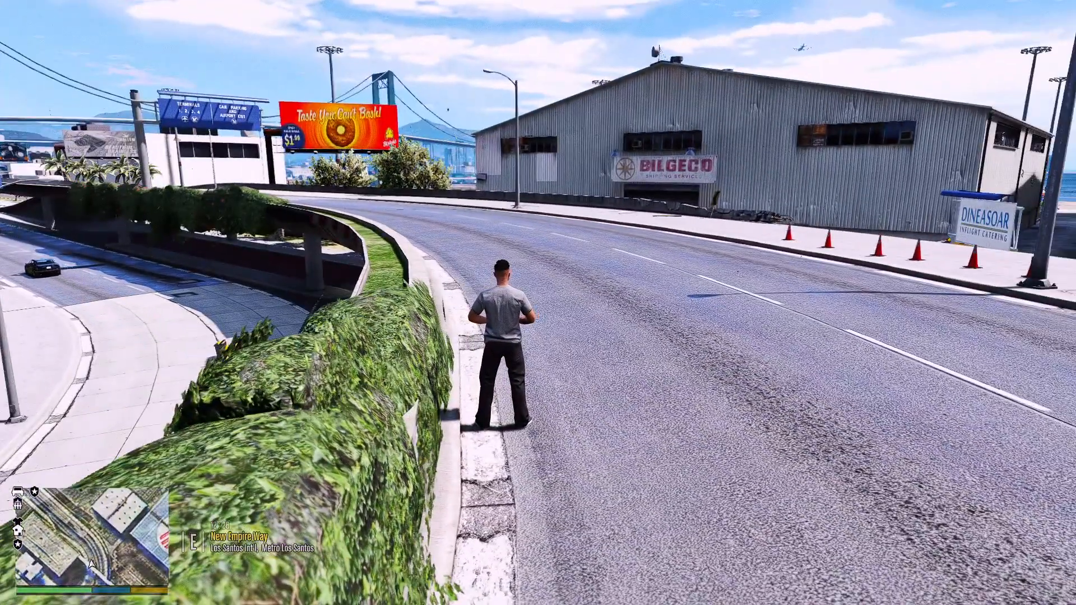
# Open the pause menu map in full view and inspect the satellite imagery of Los Santos and the golf club close up.
pyautogui.press('Escape')
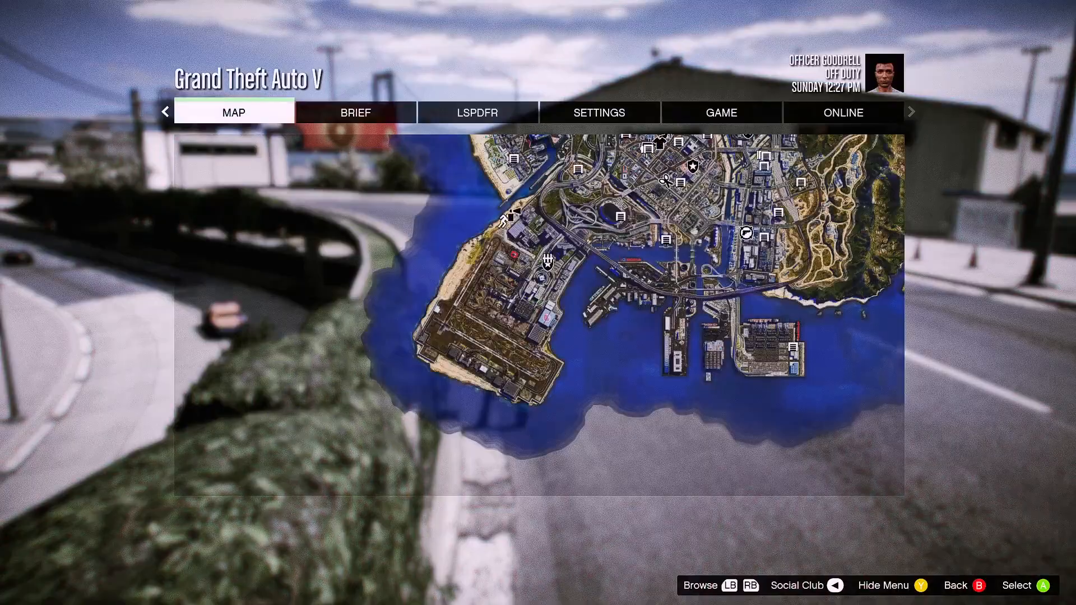
pyautogui.press('Return')
pyautogui.scroll(3, 538, 302)
pyautogui.press('Down')
pyautogui.press('Down')
pyautogui.press('Down')
pyautogui.press('Down')
pyautogui.press('Down')
pyautogui.press('Down')
pyautogui.press('Down')
pyautogui.press('Down')
pyautogui.press('Down')
pyautogui.press('Down')
pyautogui.press('Down')
pyautogui.press('Down')
pyautogui.press('Down')
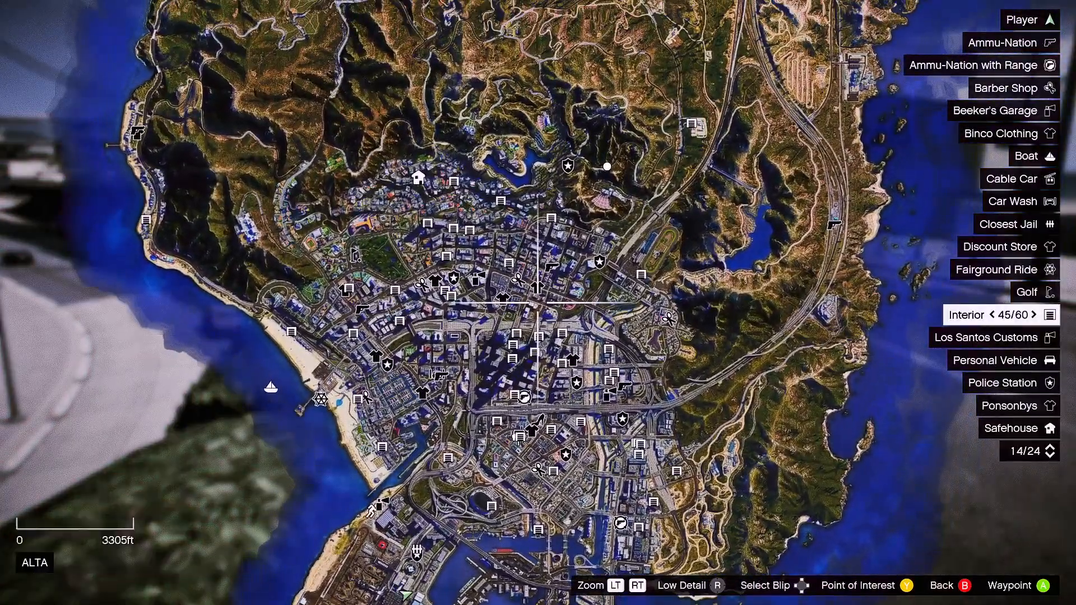
pyautogui.press('Up')
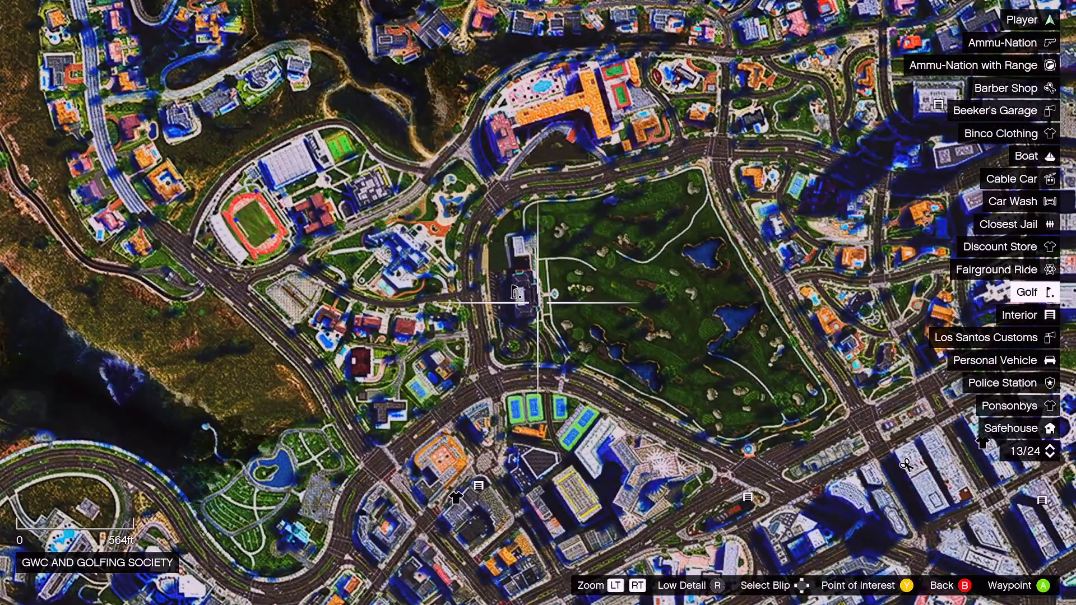
# Examine the zoomed-out satellite map from Vinewood Hills and Mount Chiliad through the San Chianski Mountain Range to La Mesa.
pyautogui.scroll(-5, 538, 303)
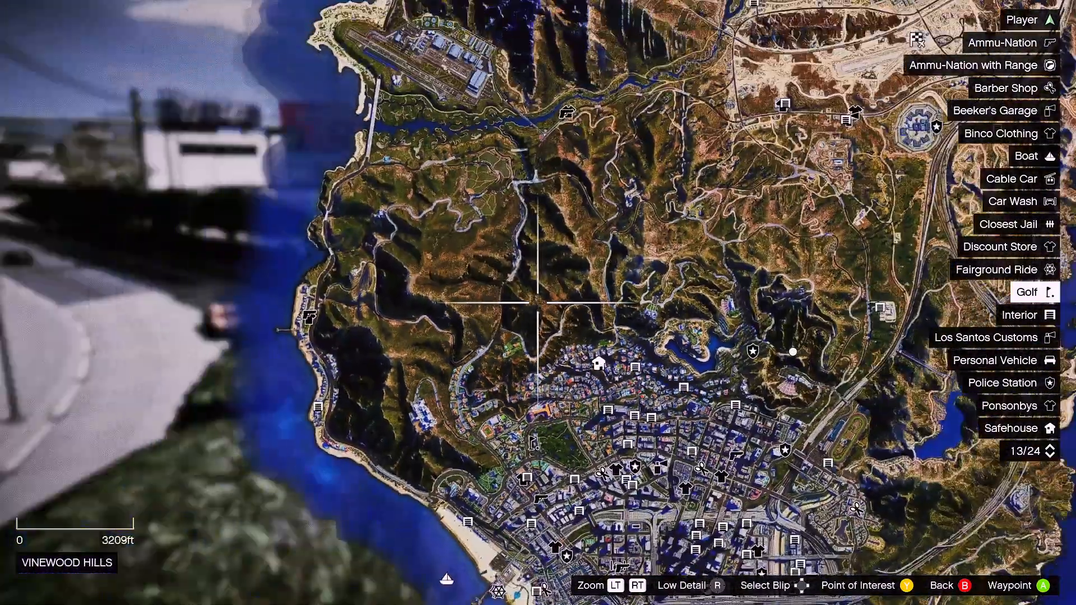
pyautogui.press('w')
pyautogui.press('d')
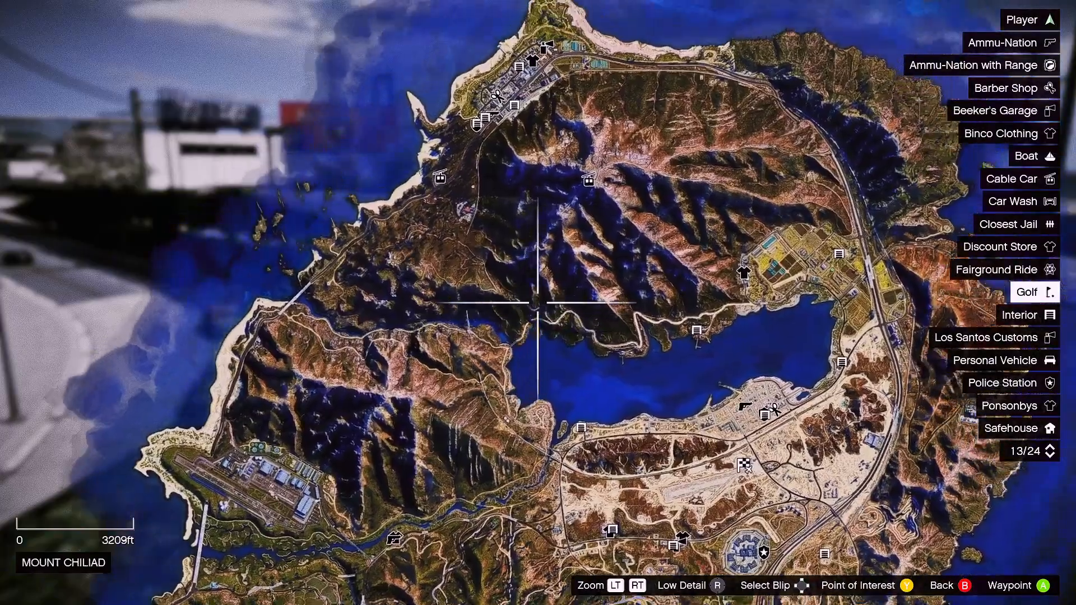
pyautogui.press('d')
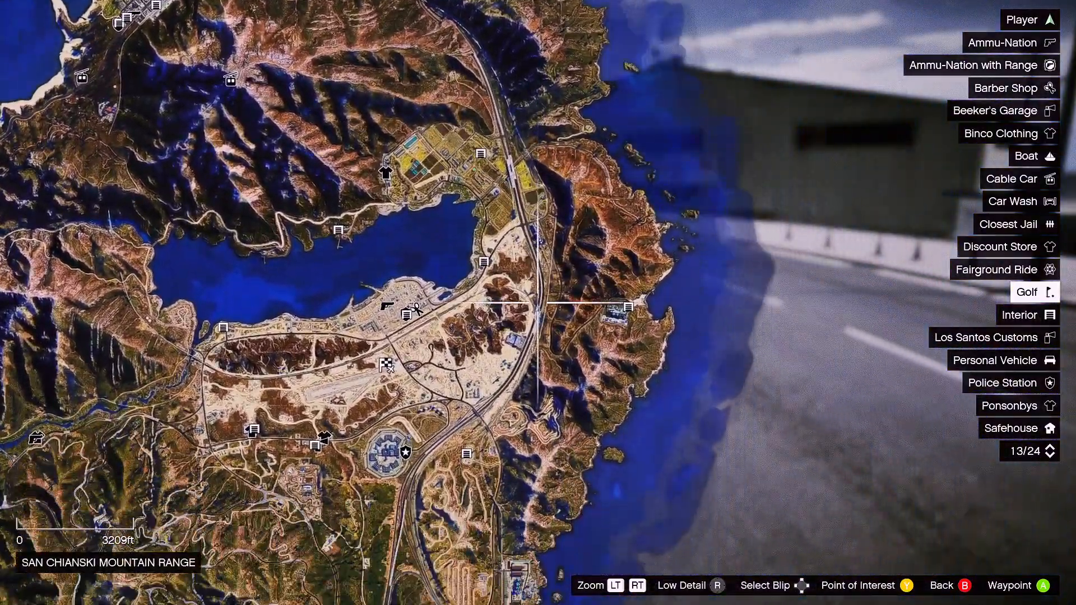
pyautogui.press('s')
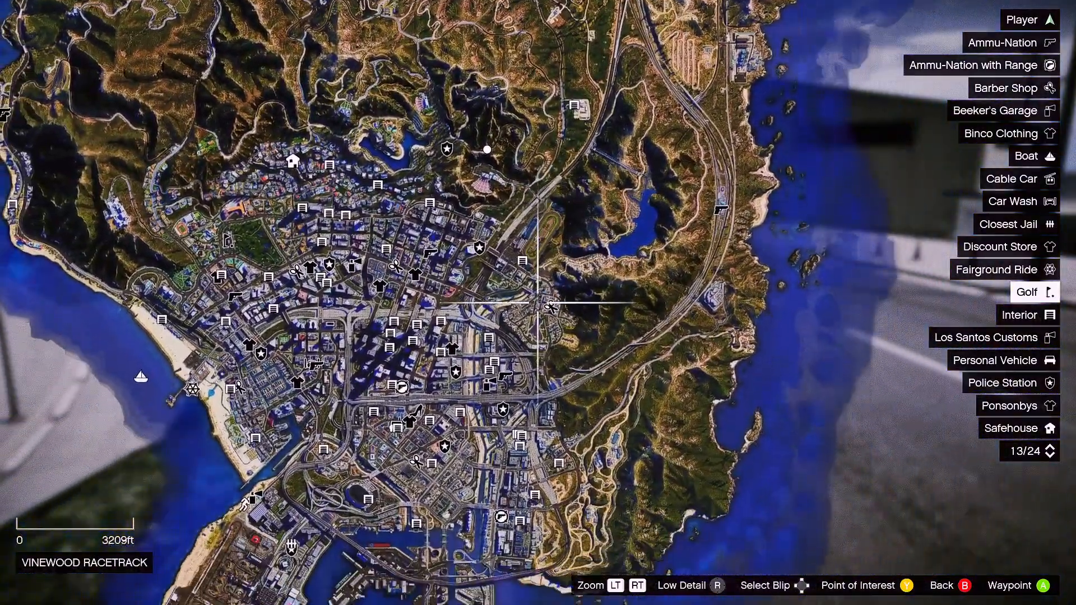
pyautogui.press('s')
pyautogui.press('w')
pyautogui.press('a')
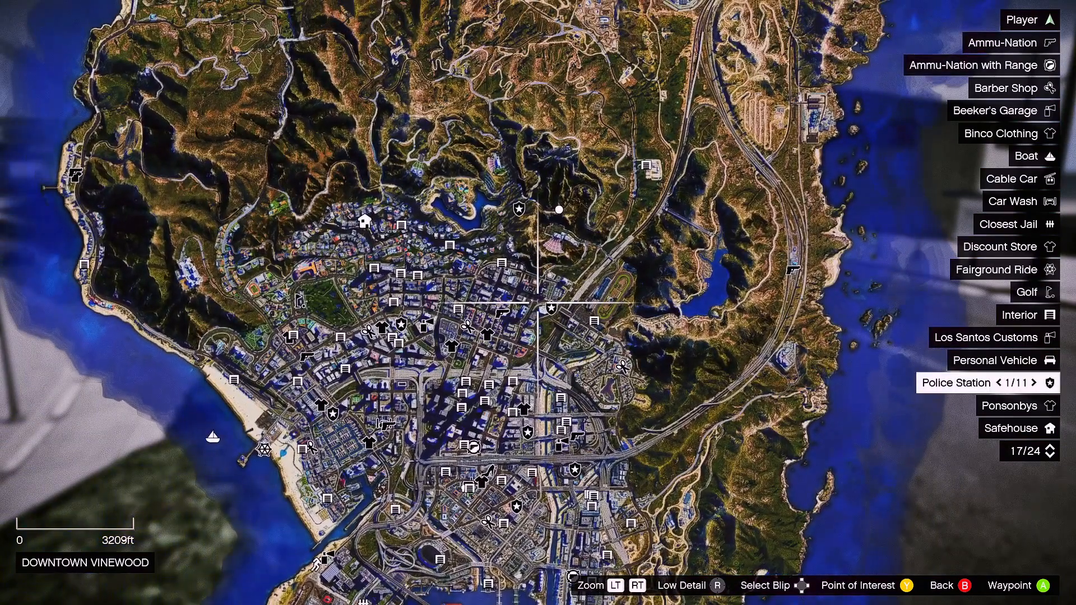
pyautogui.press('d')
pyautogui.press('s')
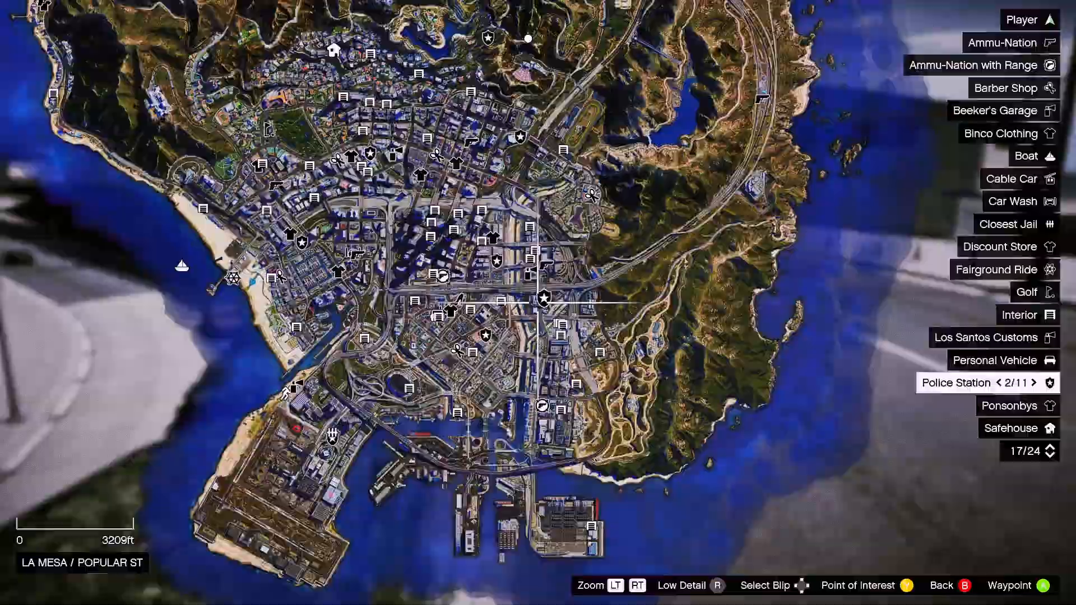
# Compare the satellite map's detail at different zoom levels, and survey the city from Burton down to Cypress Flats.
pyautogui.scroll(2, 543, 298)
pyautogui.scroll(-2, 538, 302)
pyautogui.scroll(3, 538, 302)
pyautogui.scroll(-4, 538, 303)
pyautogui.scroll(2, 538, 303)
pyautogui.scroll(-3, 538, 303)
pyautogui.scroll(3, 538, 303)
pyautogui.scroll(-4, 538, 303)
pyautogui.press('s')
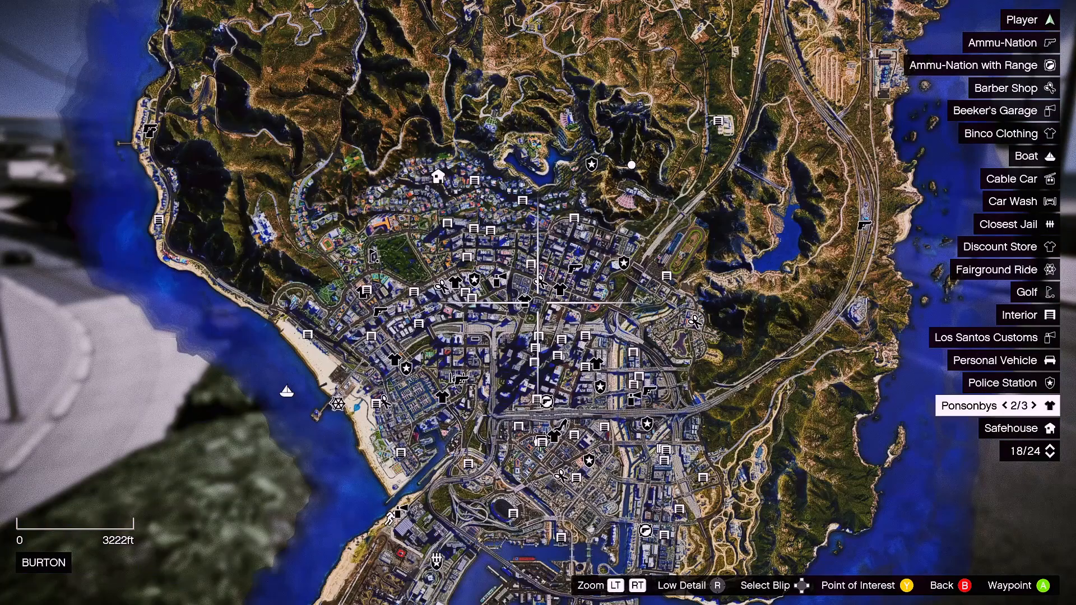
pyautogui.press('s')
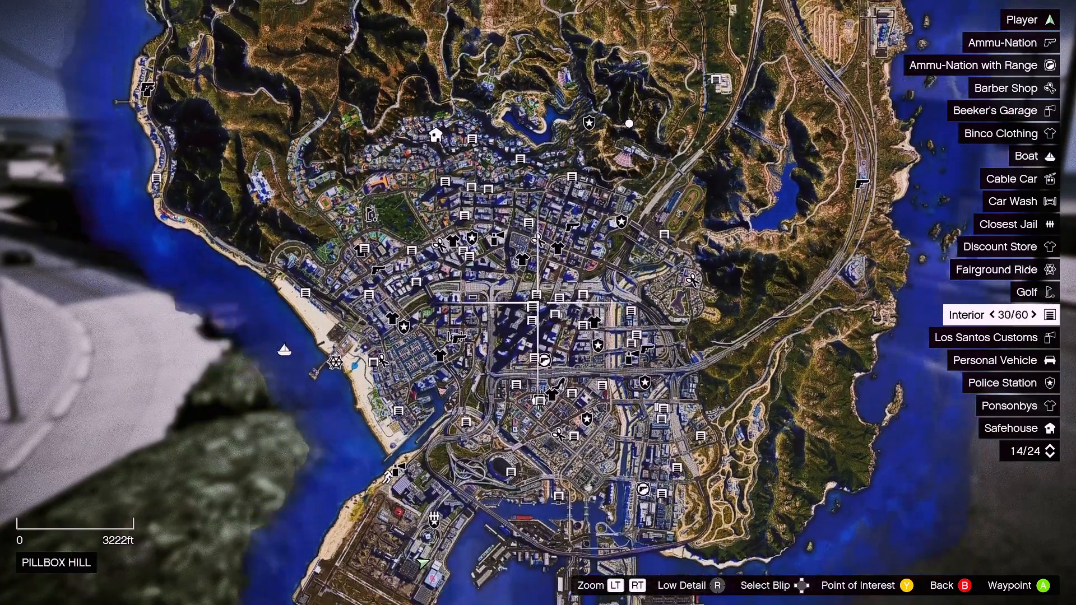
pyautogui.press('w')
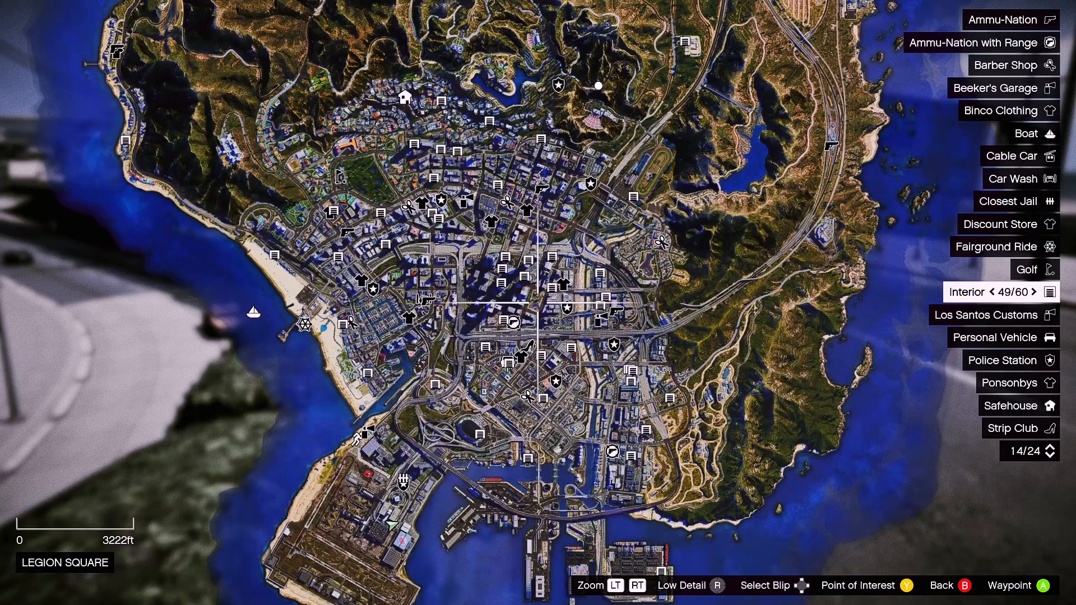
pyautogui.press('s')
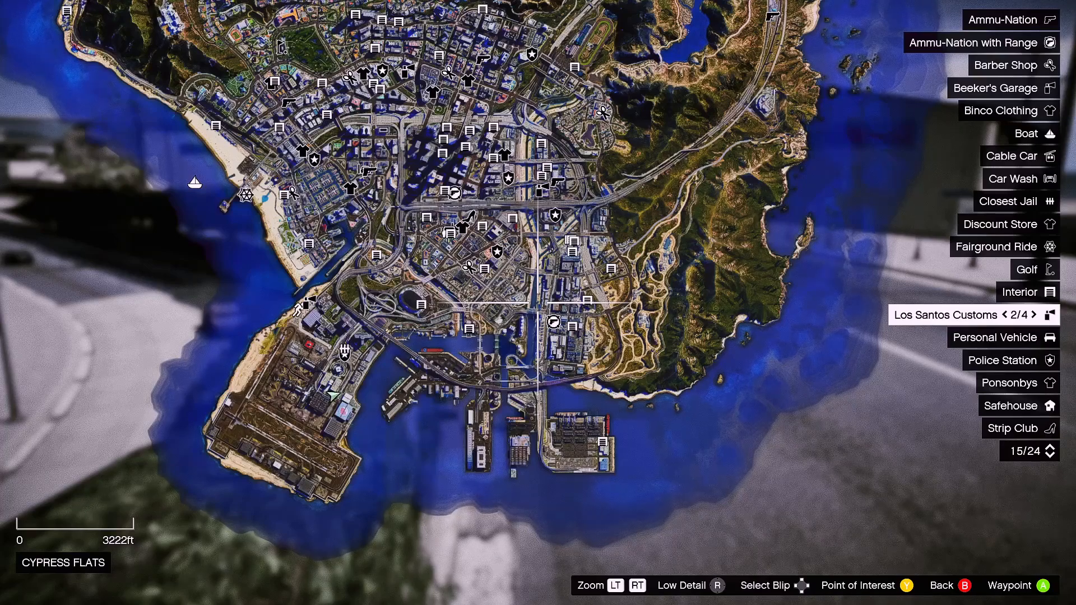
# Inspect the satellite imagery of La Mesa and Pillbox Hill close up, including the downtown blocks and freeways.
pyautogui.scroll(5, 538, 303)
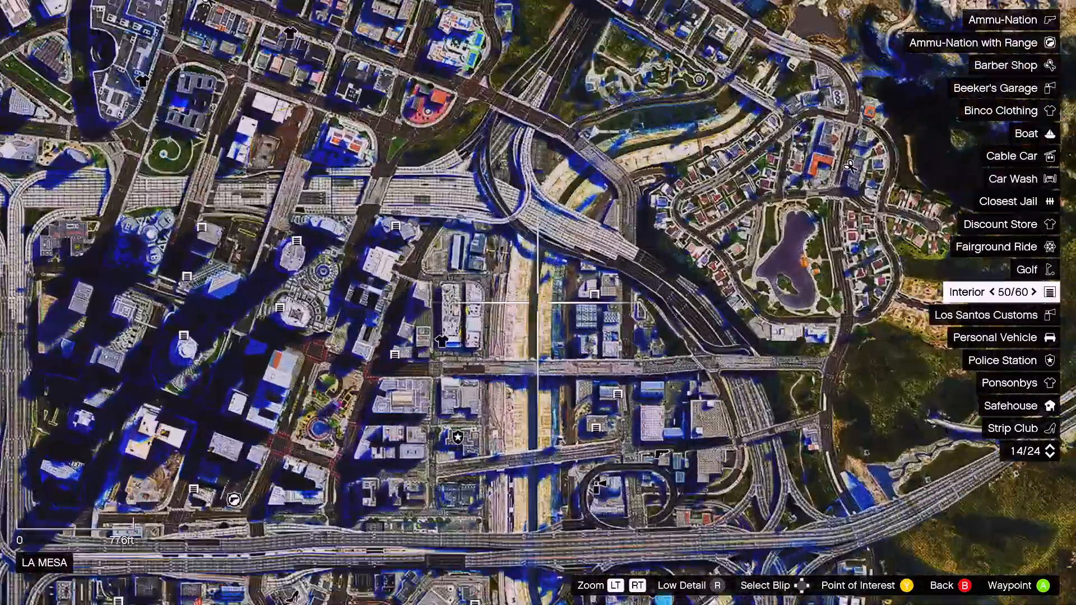
pyautogui.press('Left')
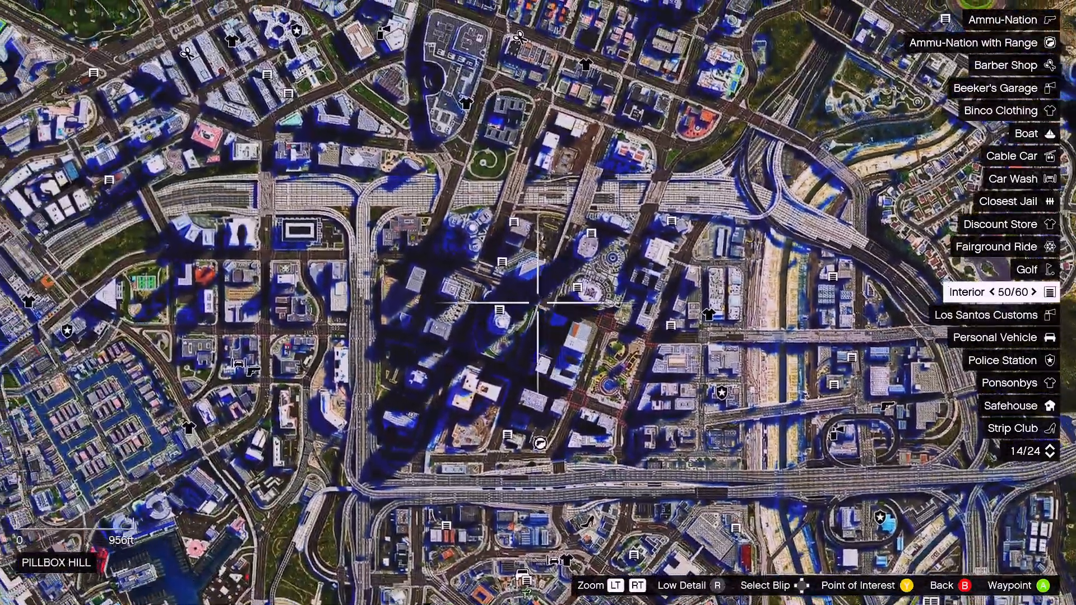
pyautogui.press('Down')
pyautogui.press('Up')
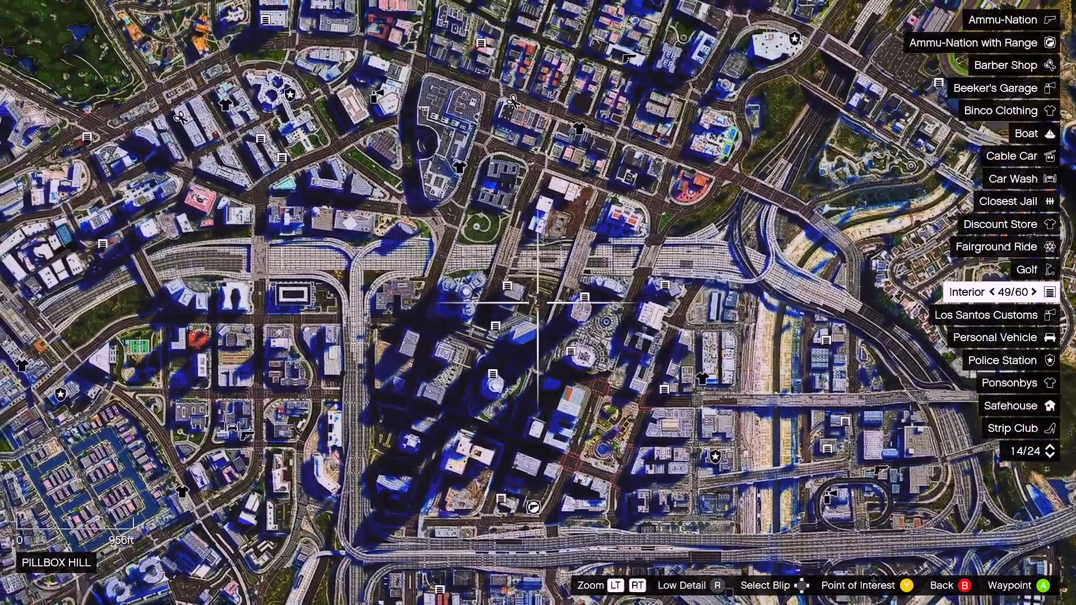
# Survey the zoomed-out satellite map from Vinewood Hills north to the Grand Senora Desert and back south to La Mesa.
pyautogui.press('Up')
pyautogui.press('Up')
pyautogui.press('Up')
pyautogui.press('Up')
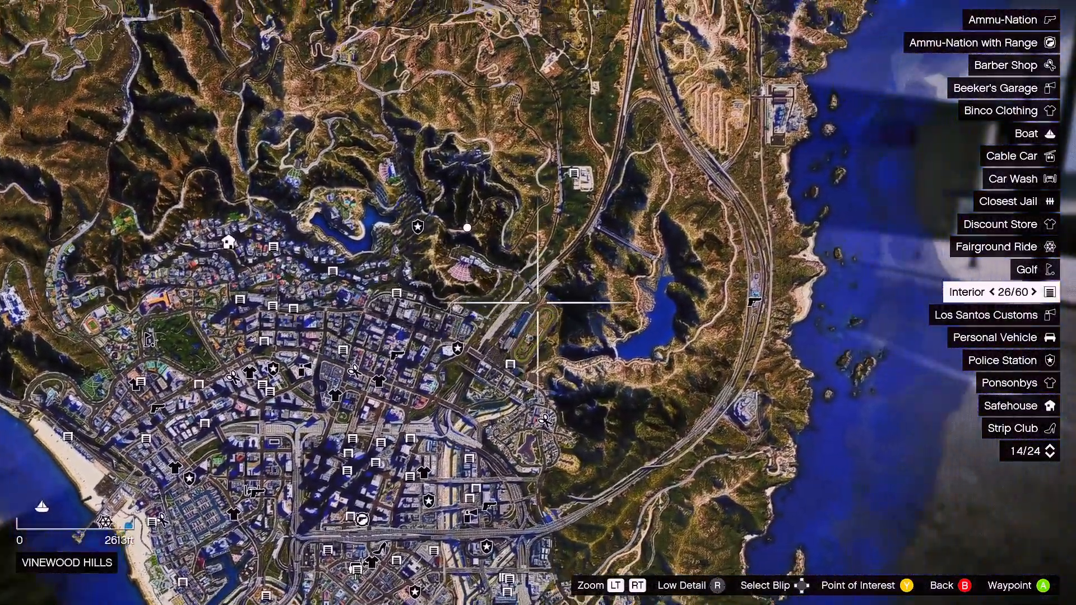
pyautogui.press('Up')
pyautogui.press('Up')
pyautogui.press('Up')
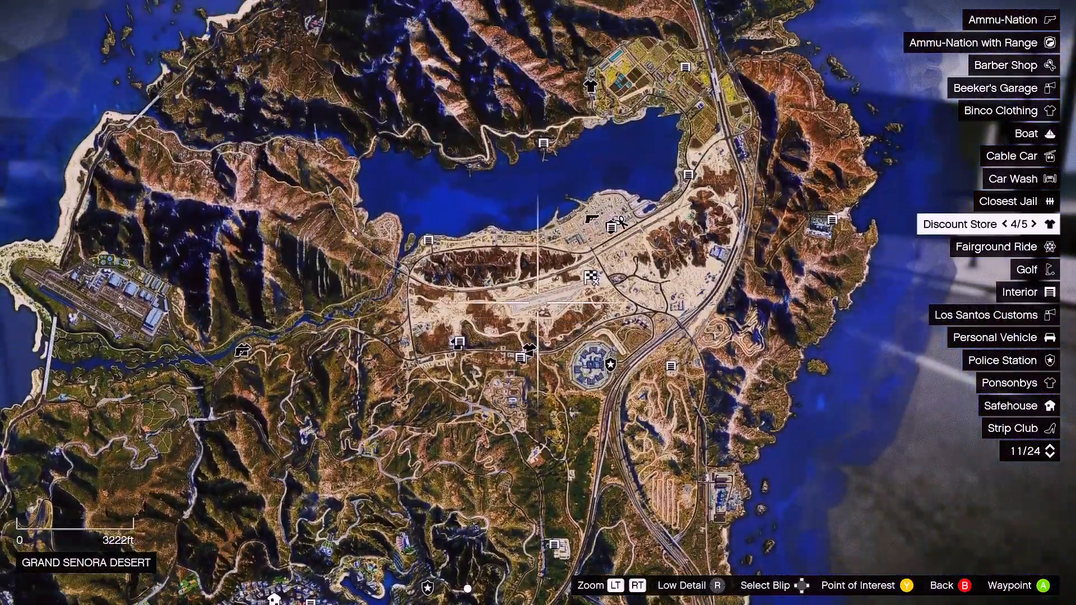
pyautogui.press('Down')
pyautogui.press('Down')
pyautogui.press('Down')
pyautogui.press('Down')
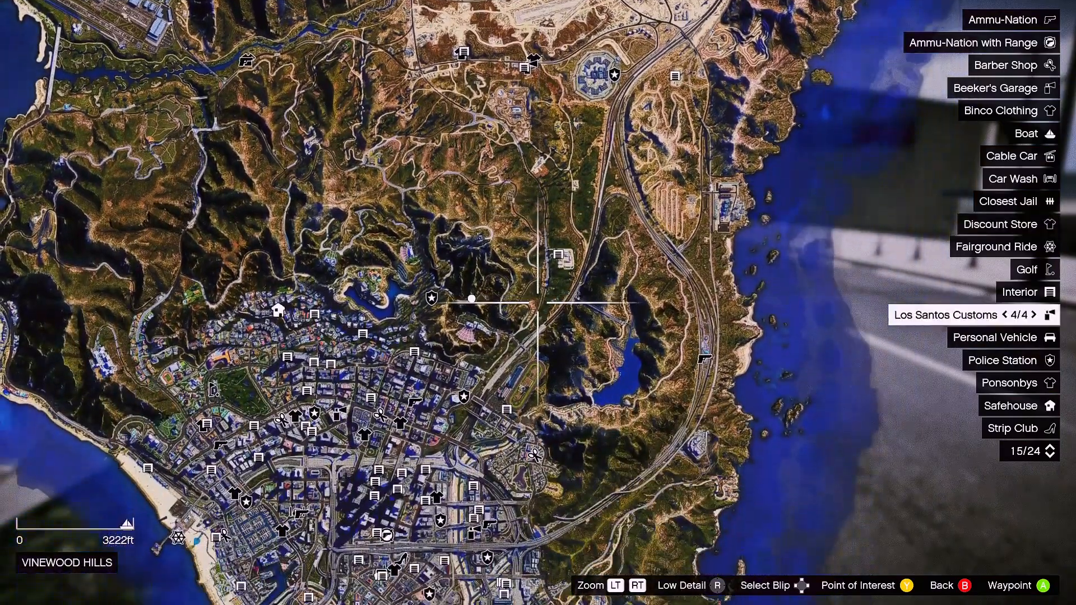
pyautogui.press('Up')
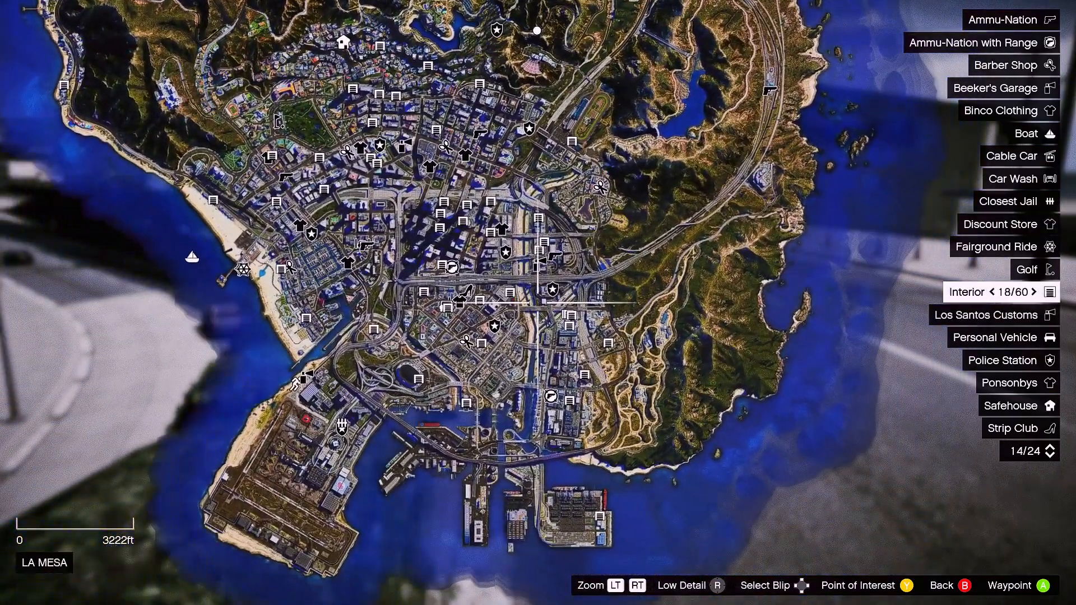